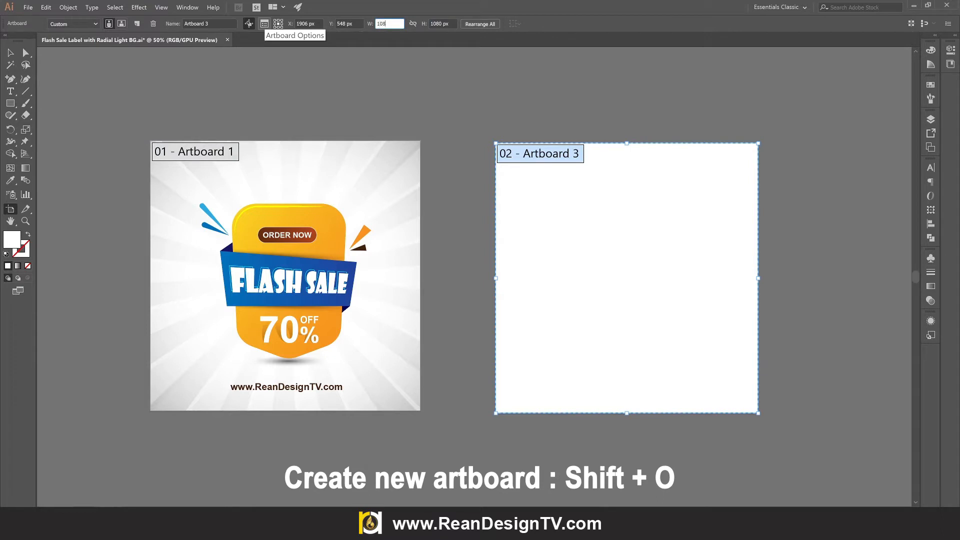
# Set the new artboard's width to 1080 px and move it closer to Artboard 1, level with its upper edge
pyautogui.press('Tab')
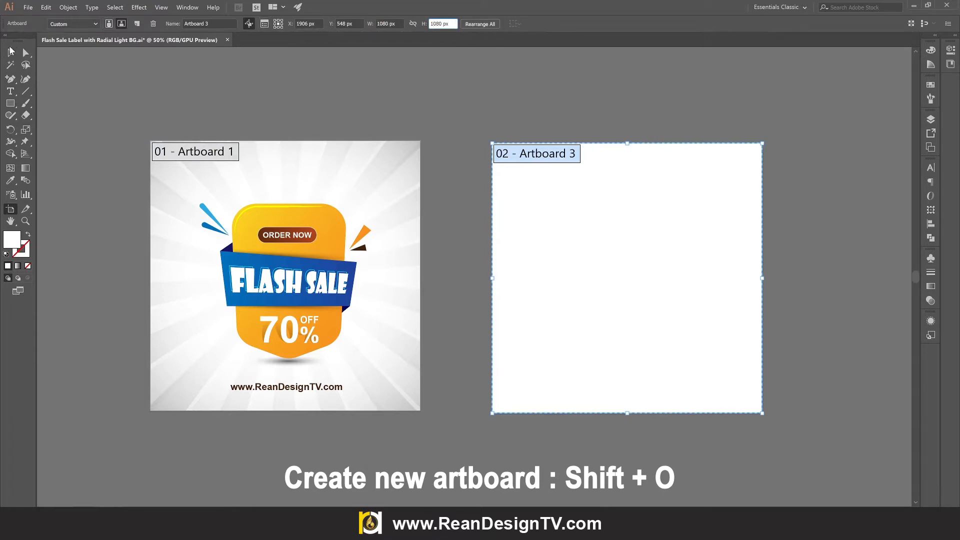
pyautogui.moveTo(568, 190); pyautogui.dragTo(546, 191)
pyautogui.press('v')
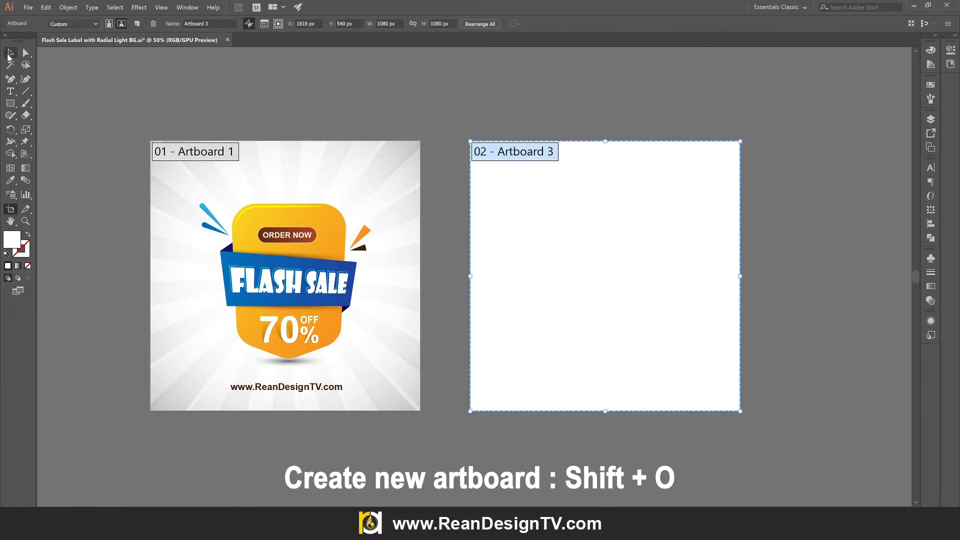
pyautogui.moveTo(649, 280); pyautogui.dragTo(620, 281)
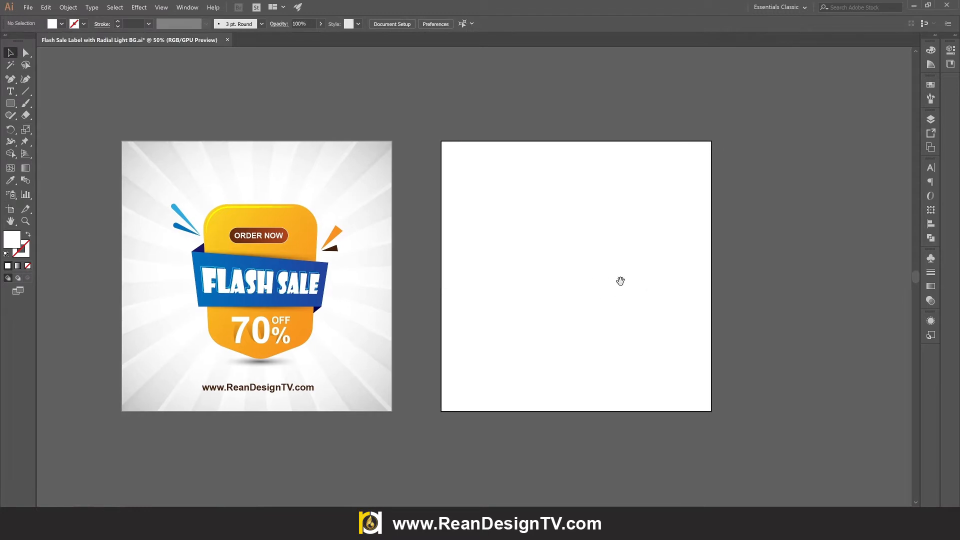
# Draw a rectangle about 522 by 746 px on the blank artboard and pull a new anchor point midway along its lower edge down into a tip
pyautogui.click(10, 104)
pyautogui.moveTo(511, 184); pyautogui.dragTo(641, 370)
pyautogui.moveTo(11, 81); pyautogui.dragTo(40, 93)
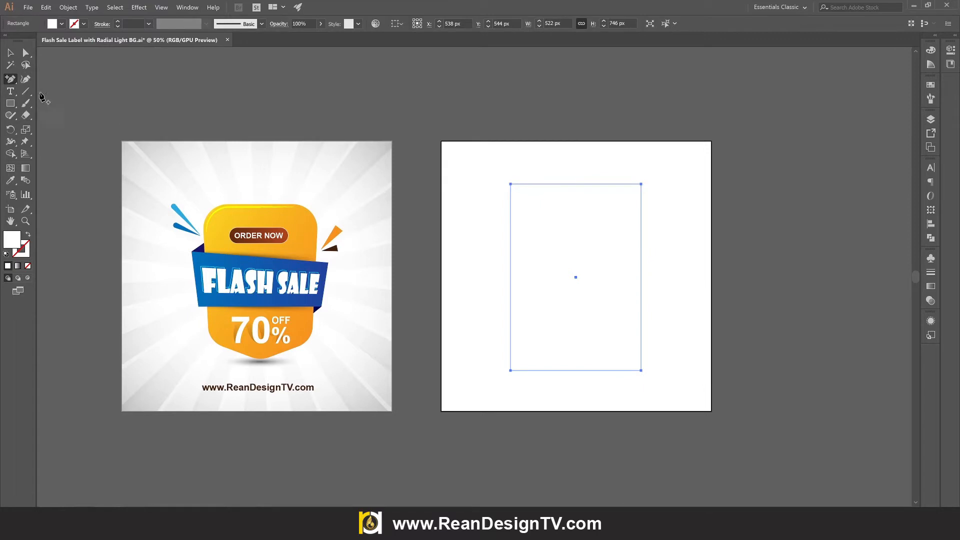
pyautogui.click(574, 371)
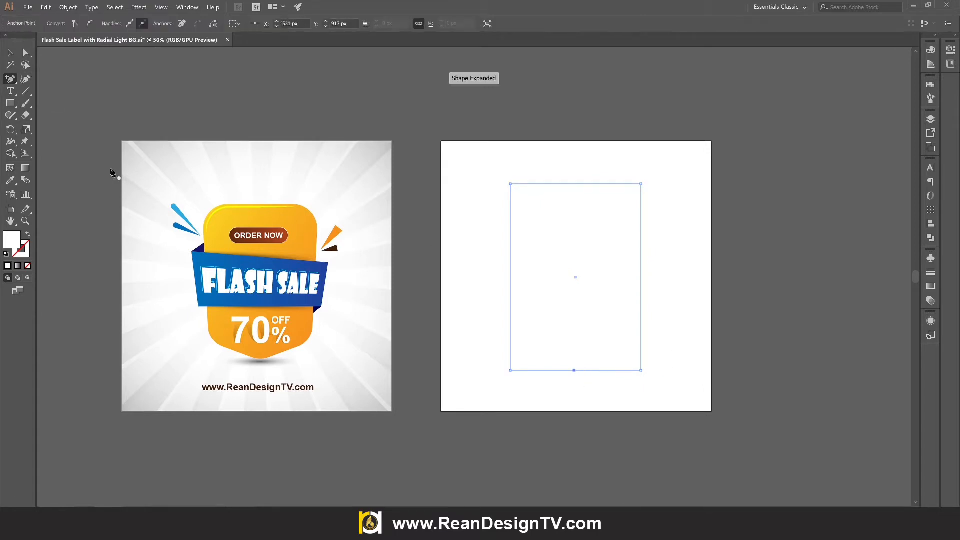
pyautogui.click(26, 52)
pyautogui.moveTo(574, 371); pyautogui.dragTo(575, 404)
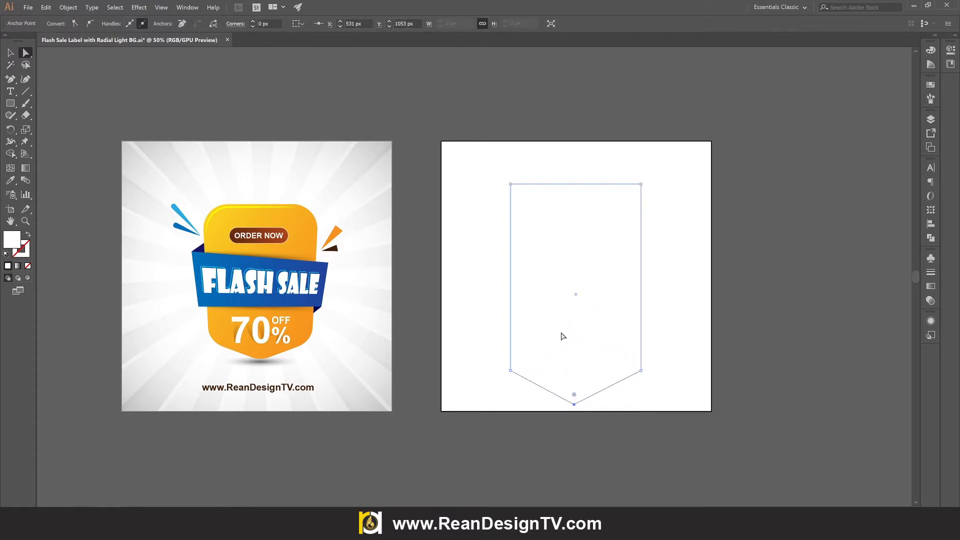
# Move the shape's three lower anchor points up together, shortening the shape to about 790 px high
pyautogui.moveTo(465, 323); pyautogui.dragTo(710, 428)
pyautogui.moveTo(641, 370); pyautogui.dragTo(643, 347)
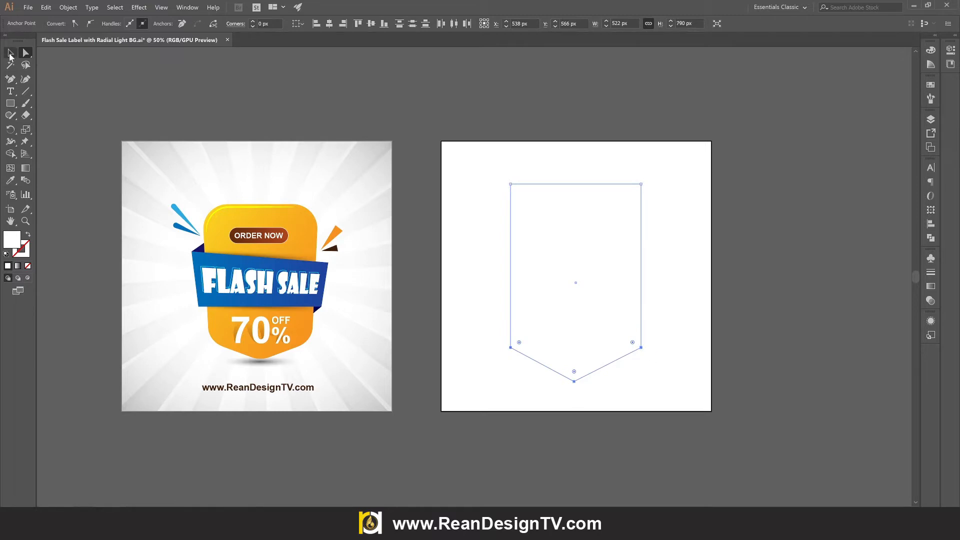
pyautogui.click(10, 53)
pyautogui.click(329, 103)
# Fill the pointed shape with a linear gradient running from yellow to light orange
pyautogui.click(553, 236)
pyautogui.click(62, 23)
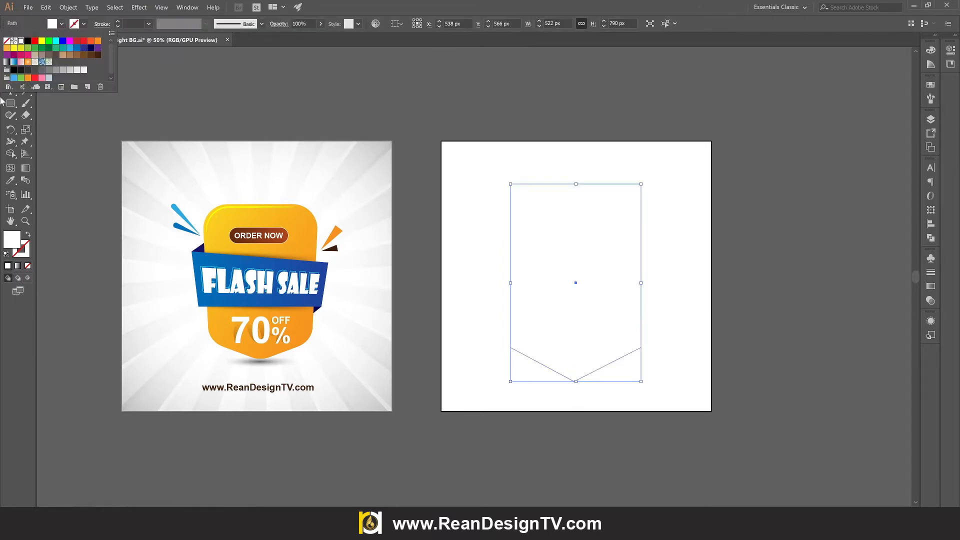
pyautogui.click(7, 62)
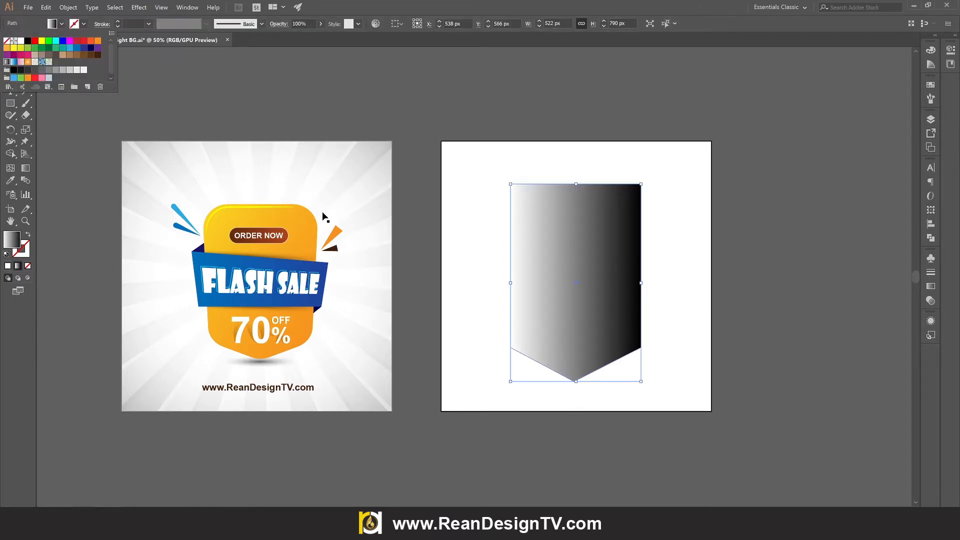
pyautogui.click(931, 287)
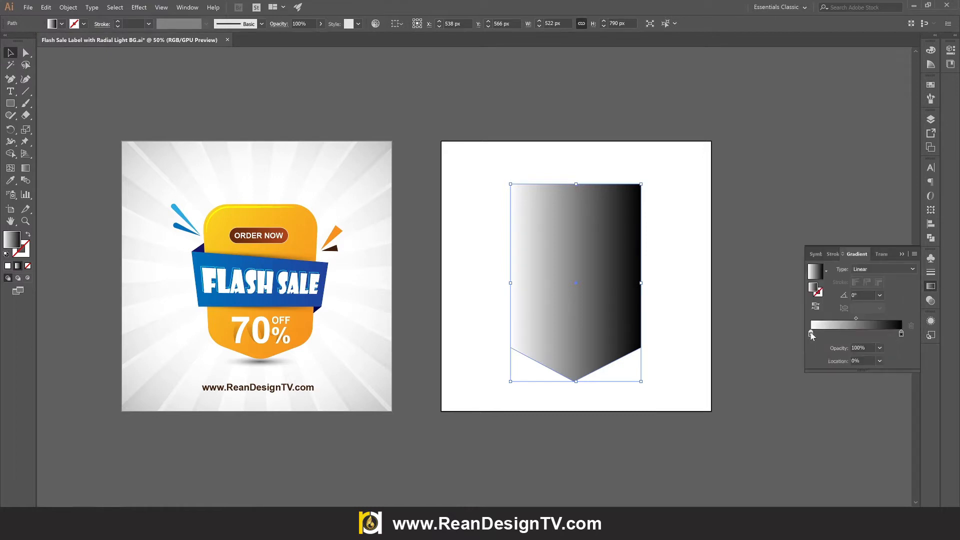
pyautogui.doubleClick(811, 334)
pyautogui.click(876, 365)
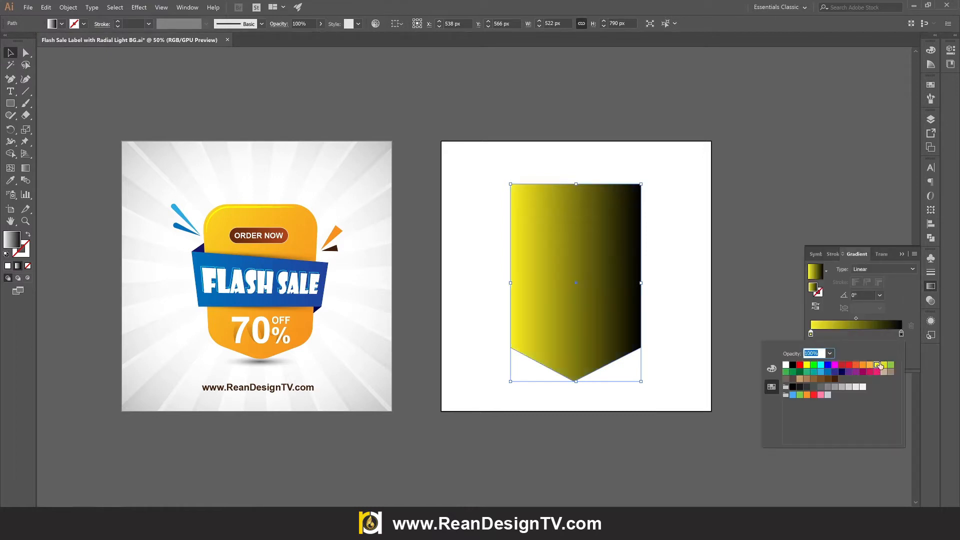
pyautogui.doubleClick(901, 334)
pyautogui.click(869, 365)
pyautogui.click(676, 362)
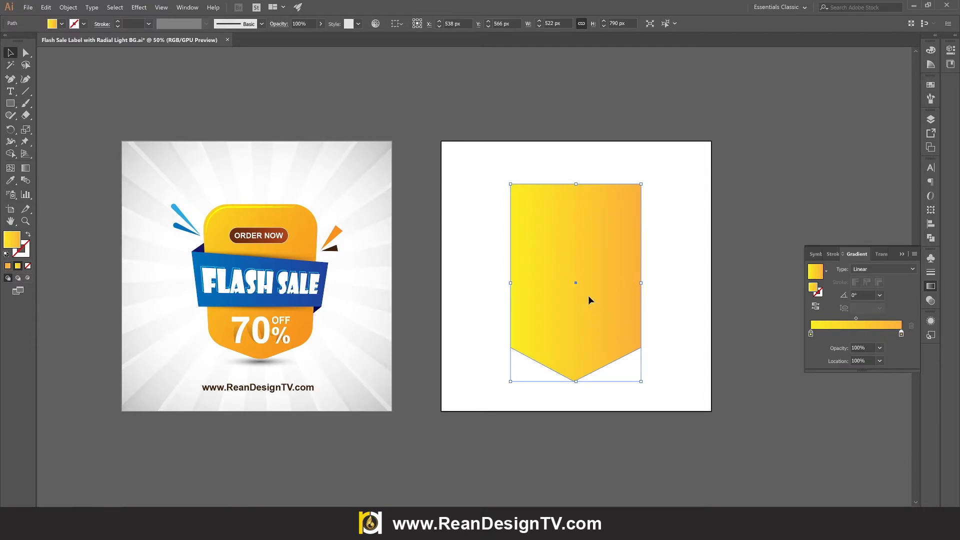
# Redirect the gradient diagonally with the Gradient tool, from the shape's upper-left corner to its lower-right corner, at about -49.3°
pyautogui.press('g')
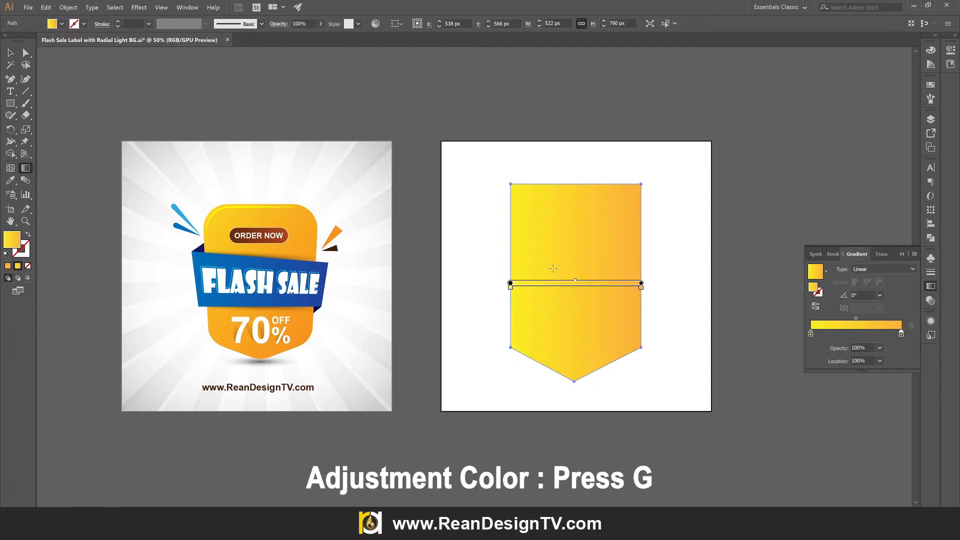
pyautogui.moveTo(510, 184); pyautogui.dragTo(647, 344)
pyautogui.moveTo(556, 245); pyautogui.dragTo(561, 254)
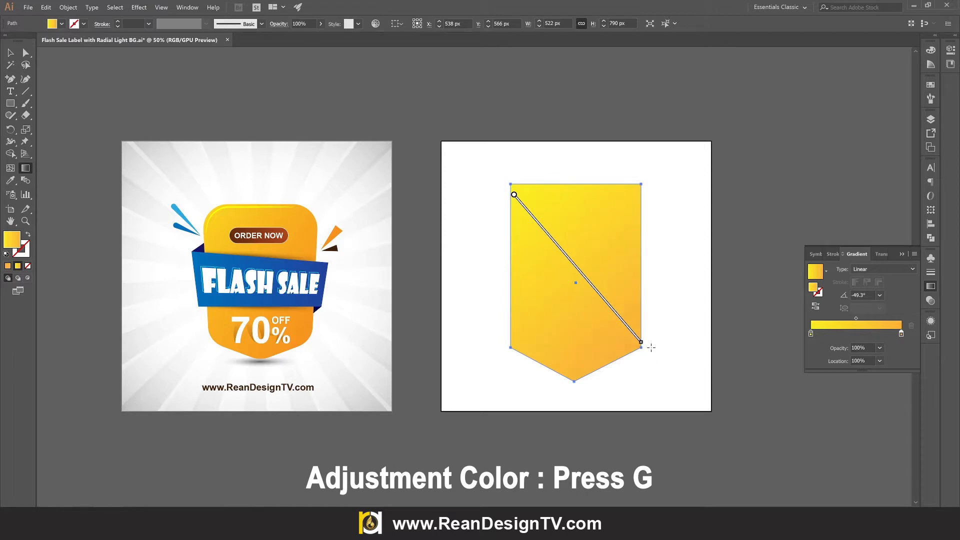
# Round all corners of the pointed shape to a radius of about 86.5 px
pyautogui.click(24, 53)
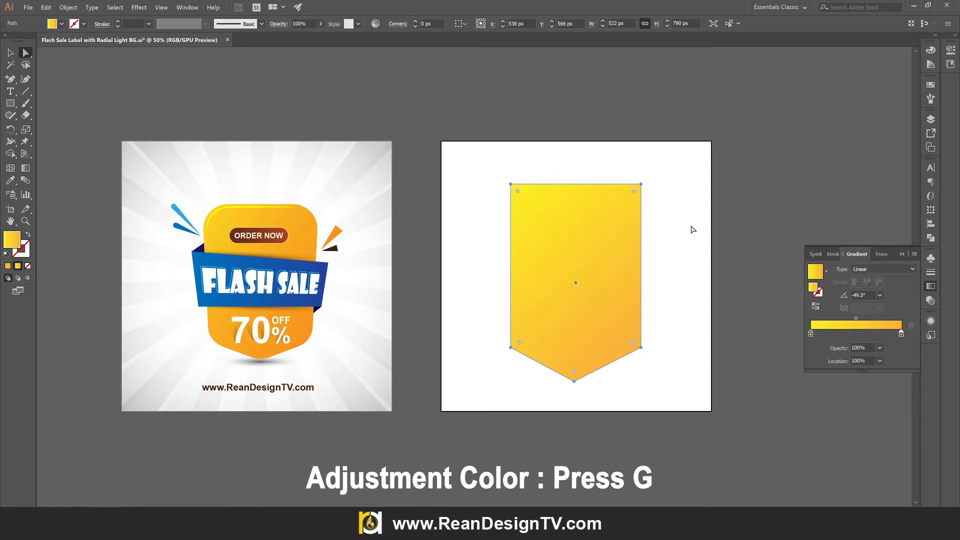
pyautogui.moveTo(516, 192); pyautogui.dragTo(533, 209)
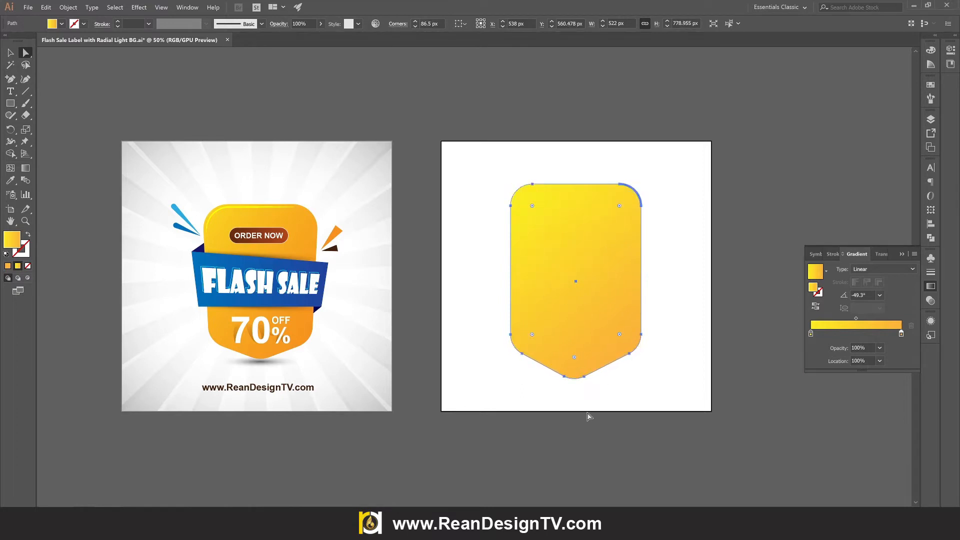
pyautogui.click(7, 53)
pyautogui.click(702, 256)
# Taper the shape toward its lower end with the Free Transform perspective distort and shorten it to about 667 px high
pyautogui.click(570, 258)
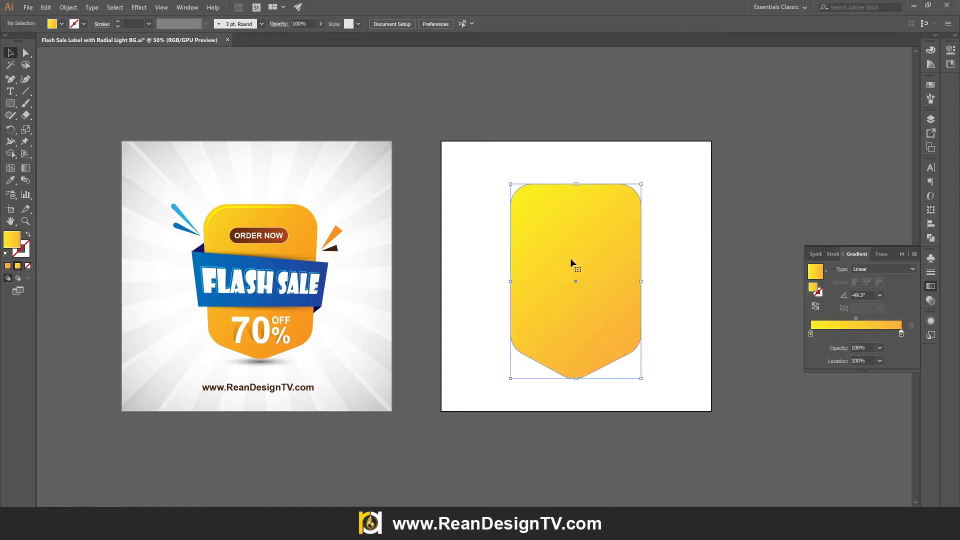
pyautogui.moveTo(24, 142); pyautogui.dragTo(119, 156)
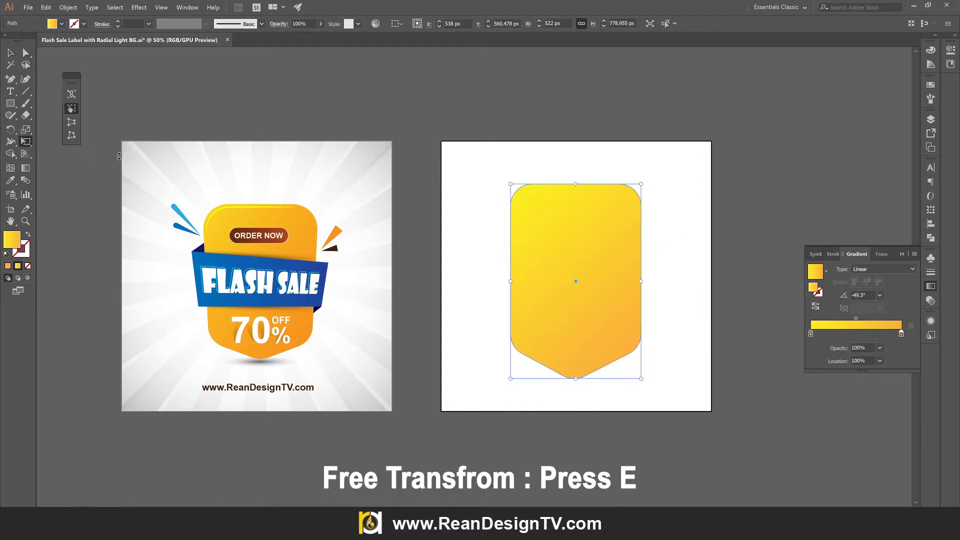
pyautogui.moveTo(73, 88); pyautogui.dragTo(414, 194)
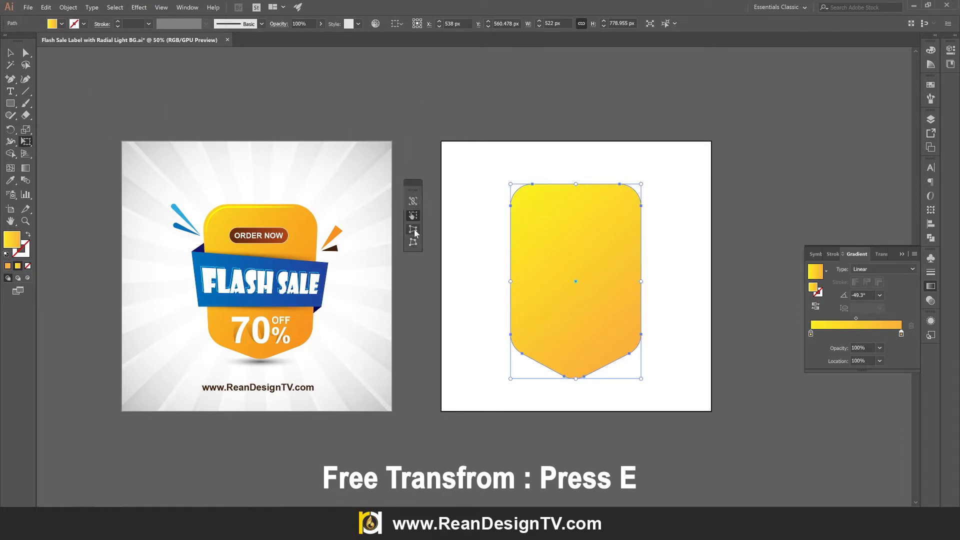
pyautogui.moveTo(510, 378); pyautogui.dragTo(576, 350)
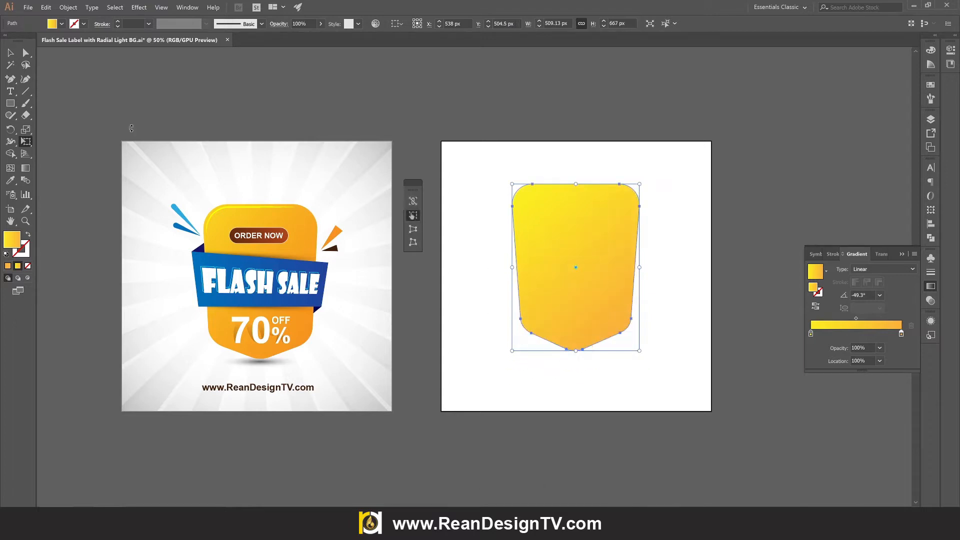
# Move the tapered shape down to about Y 562.5 px, near the artboard's vertical middle
pyautogui.click(10, 52)
pyautogui.click(700, 175)
pyautogui.moveTo(579, 221); pyautogui.dragTo(579, 236)
pyautogui.click(721, 361)
# Duplicate the tapered shape by copying and pasting it, and place the copy over the original, offset slightly right and down
pyautogui.click(562, 281)
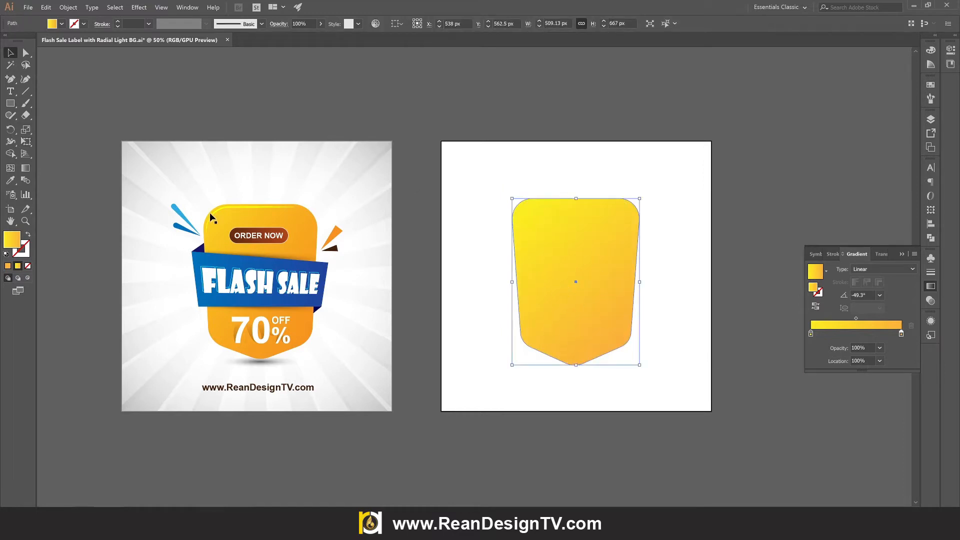
pyautogui.scroll(1, 570, 220)
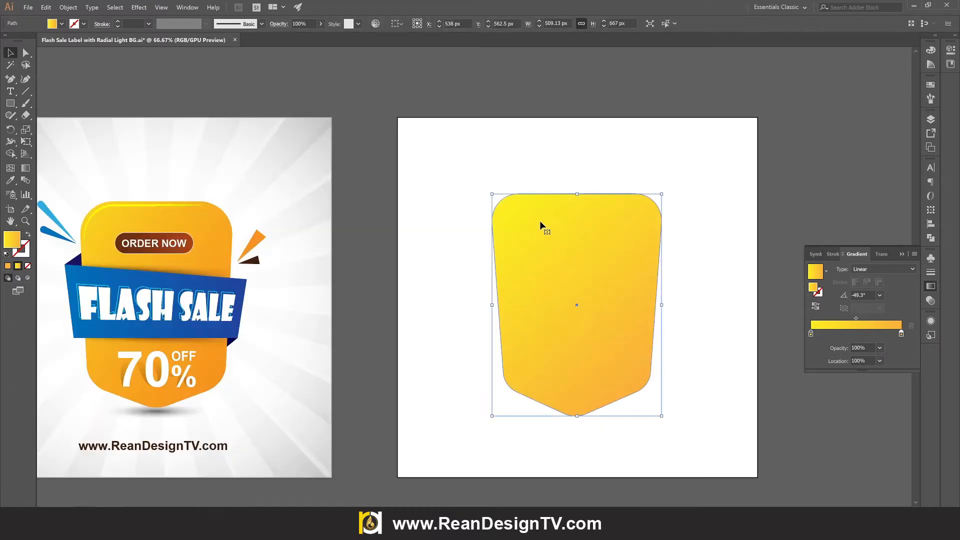
pyautogui.click(68, 7)
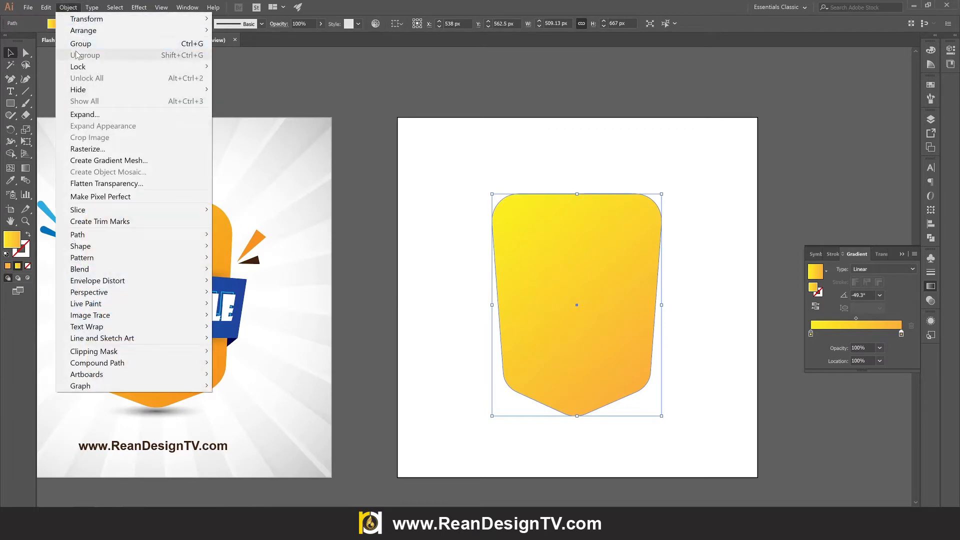
pyautogui.click(68, 7)
pyautogui.click(45, 7)
pyautogui.click(63, 55)
pyautogui.click(46, 7)
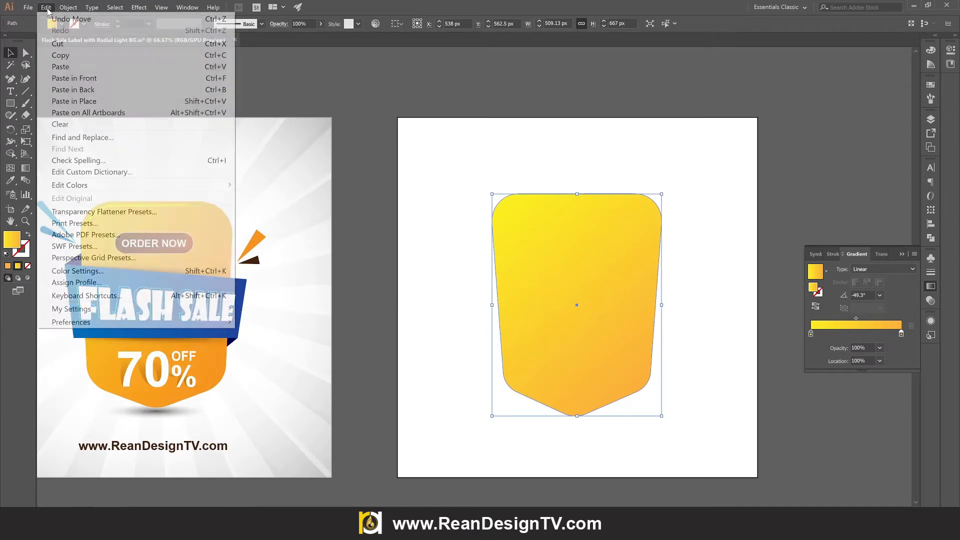
pyautogui.click(67, 67)
pyautogui.moveTo(419, 227); pyautogui.dragTo(610, 330)
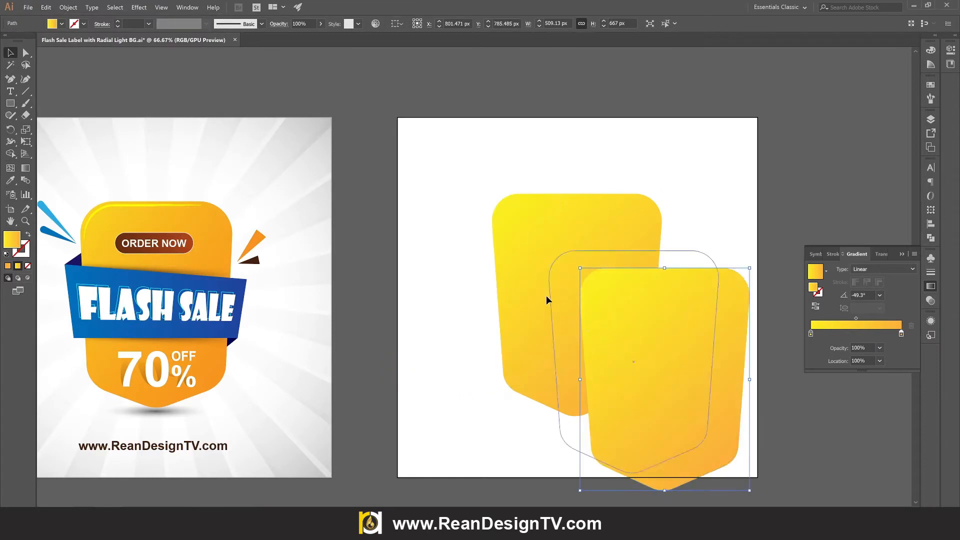
pyautogui.moveTo(522, 261); pyautogui.dragTo(533, 269)
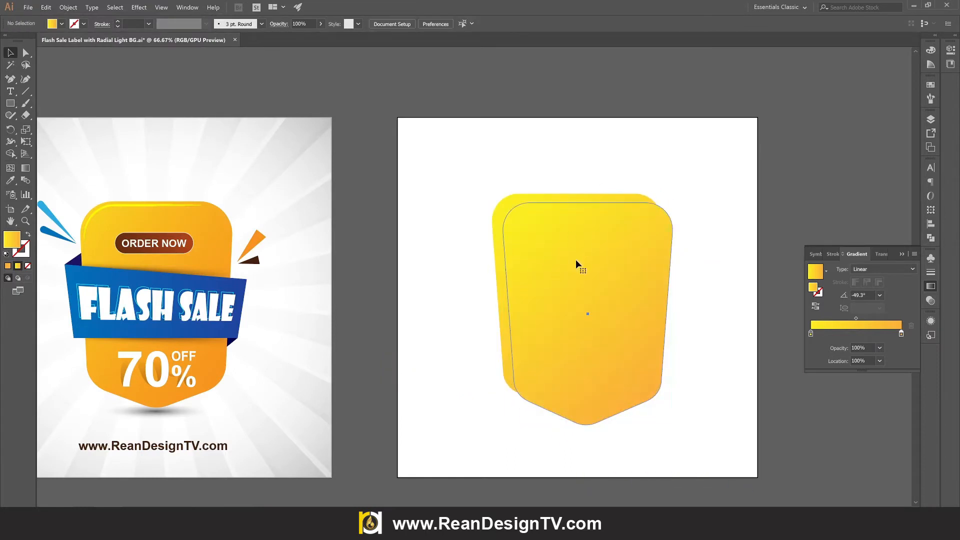
# Remove the copy's fill and give it a yellow 3 pt stroke
pyautogui.click(84, 25)
pyautogui.click(42, 41)
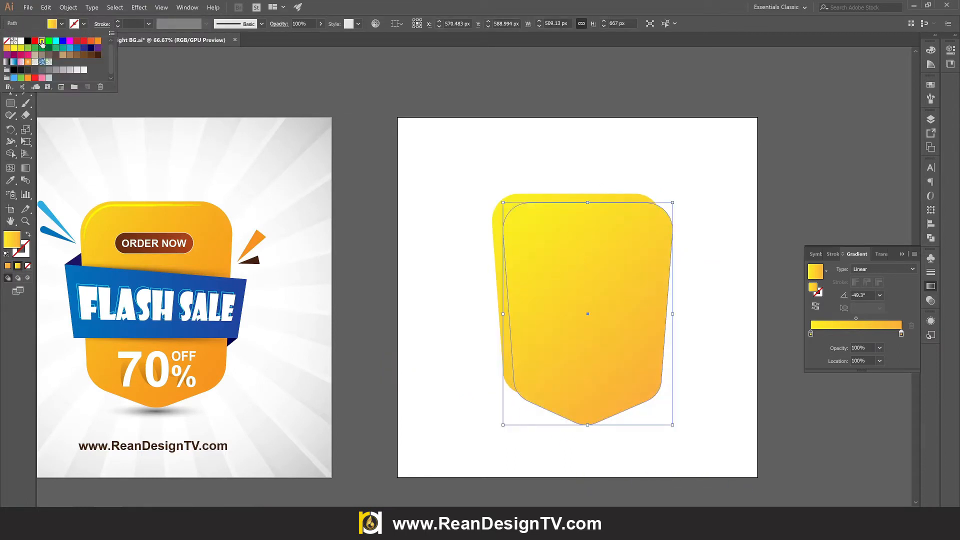
pyautogui.click(6, 40)
pyautogui.press('Escape')
pyautogui.click(615, 202)
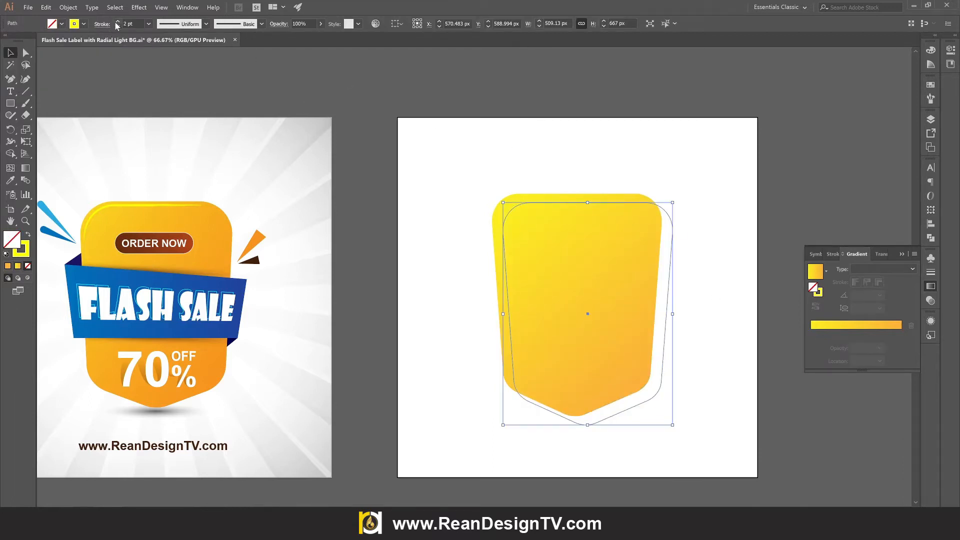
pyautogui.click(486, 148)
# Shift the original shape's gradient toward the upper left with the Gradient tool so that orange covers its lower right half
pyautogui.click(542, 307)
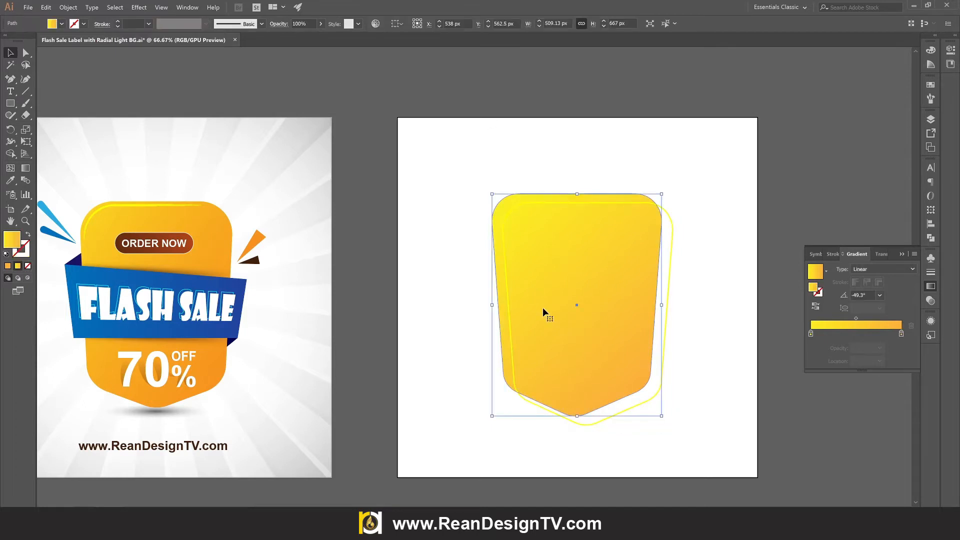
pyautogui.press('g')
pyautogui.moveTo(593, 308); pyautogui.dragTo(542, 251)
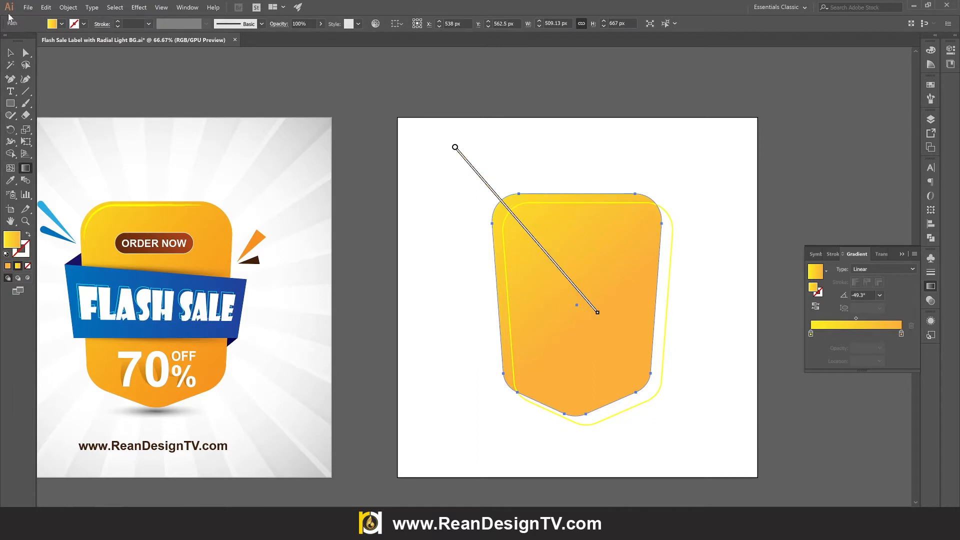
pyautogui.click(11, 53)
pyautogui.click(602, 185)
# Delete the yellow outline's lower-right corner points, bottom tip points and lowest left corner point, leaving only its left side and top edge with corners
pyautogui.click(599, 202)
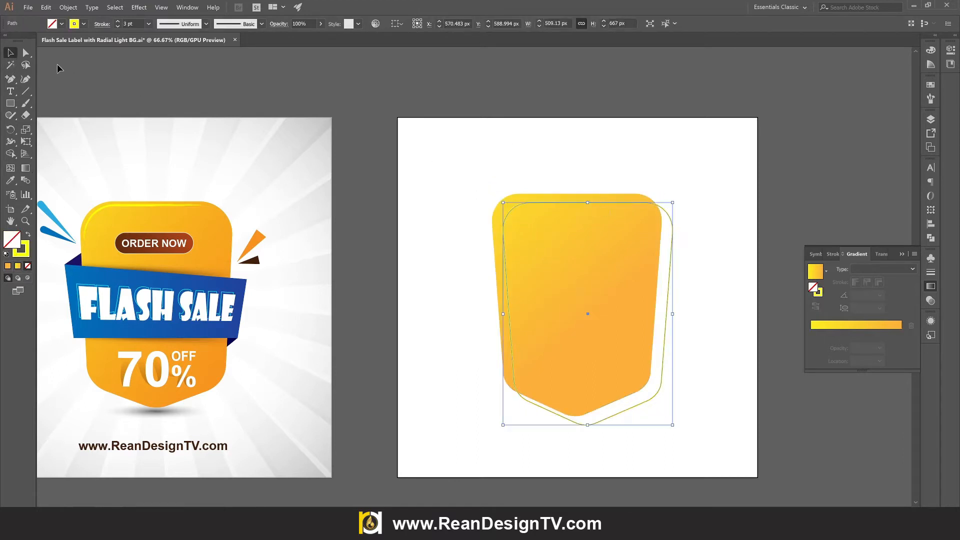
pyautogui.click(25, 53)
pyautogui.click(634, 453)
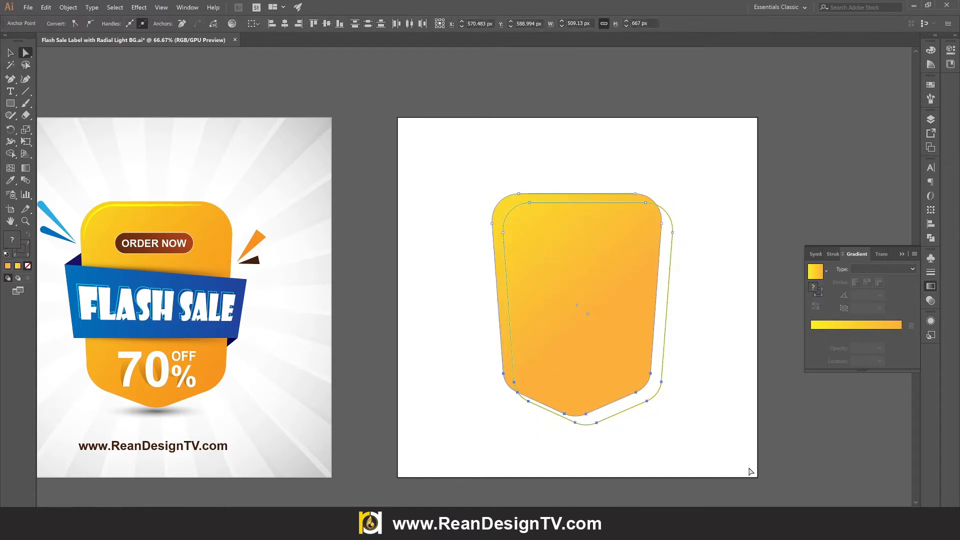
pyautogui.moveTo(652, 378); pyautogui.dragTo(667, 384)
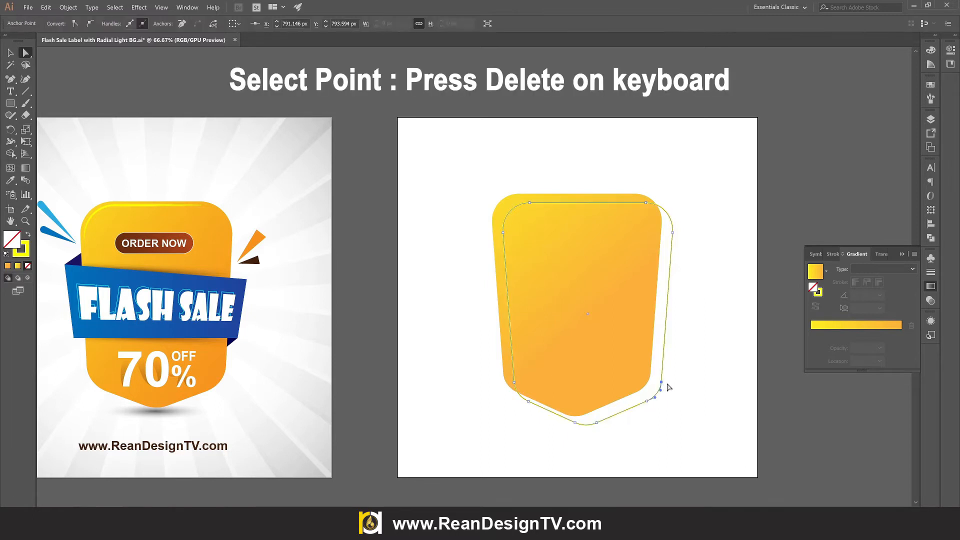
pyautogui.press('Delete')
pyautogui.click(648, 401)
pyautogui.press('Delete')
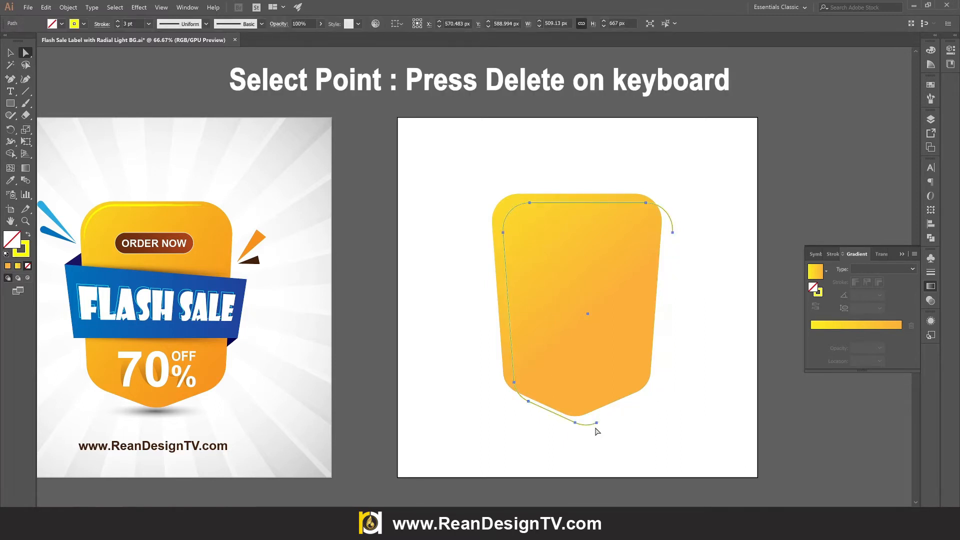
pyautogui.click(597, 424)
pyautogui.press('Delete')
pyautogui.press('Delete')
pyautogui.click(529, 402)
pyautogui.press('Delete')
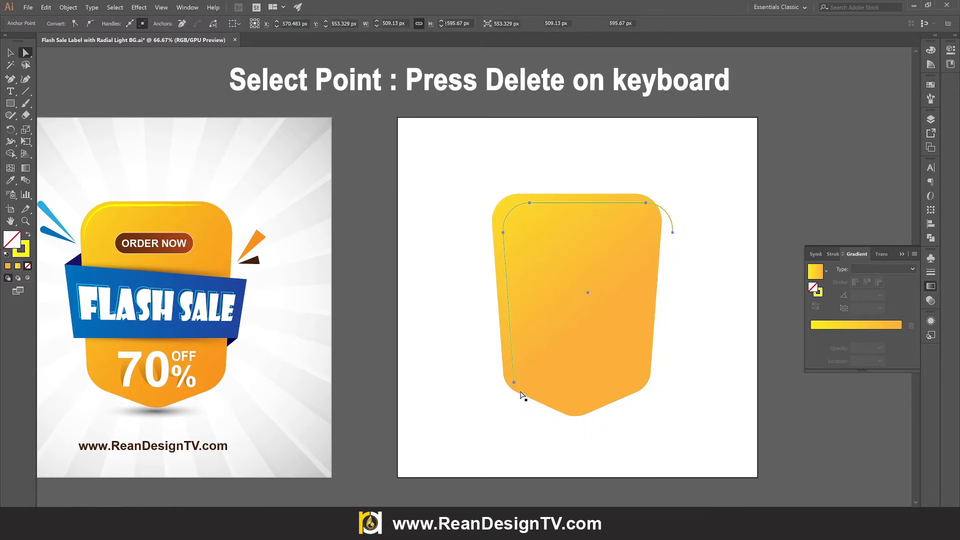
# Delete the yellow outline's lower-left and right end points and shorten its top line, keeping only the upper-left curve and top edge
pyautogui.click(514, 382)
pyautogui.press('Delete')
pyautogui.click(673, 233)
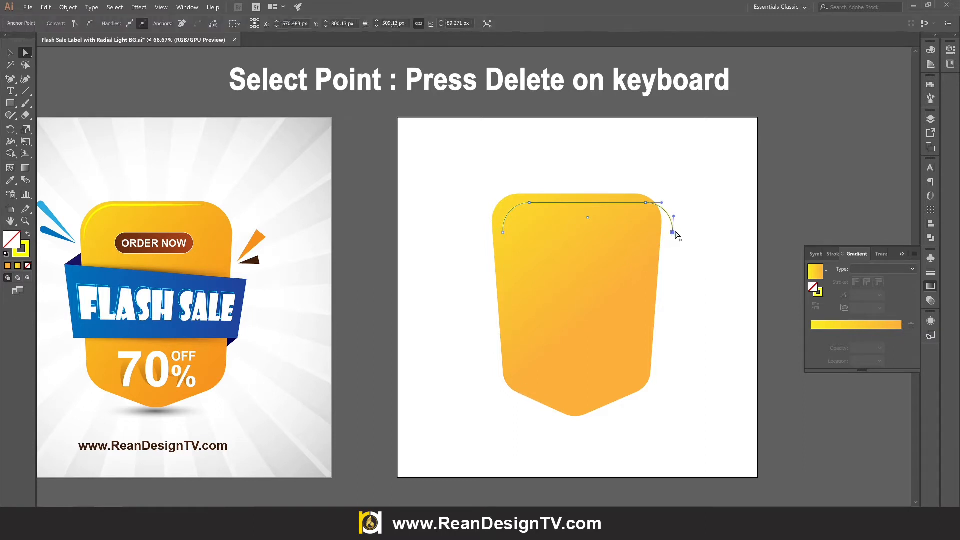
pyautogui.press('Delete')
pyautogui.click(646, 204)
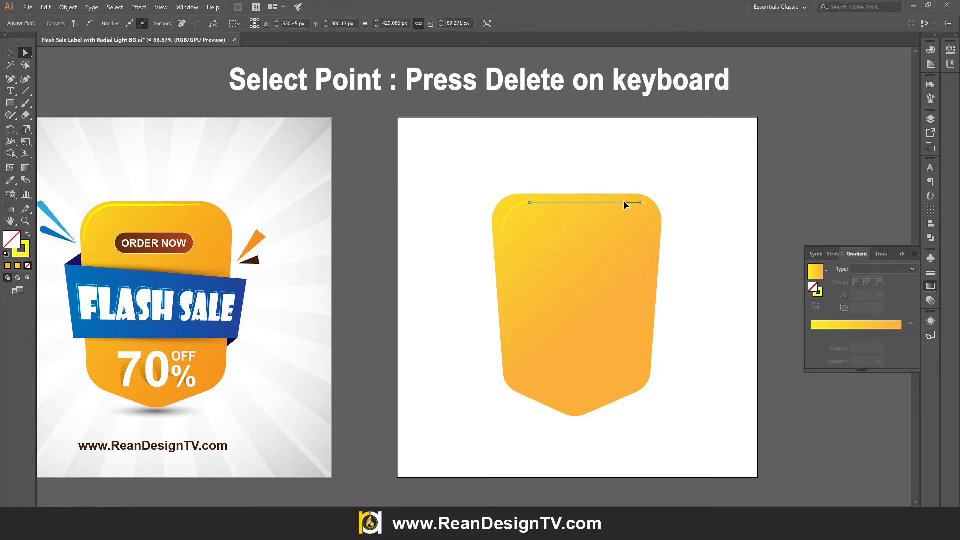
pyautogui.click(622, 203)
pyautogui.press('Delete')
# Nudge the yellow highlight slightly up and left, and give its stroke the elliptical width profile that tapers at both ends
pyautogui.click(10, 53)
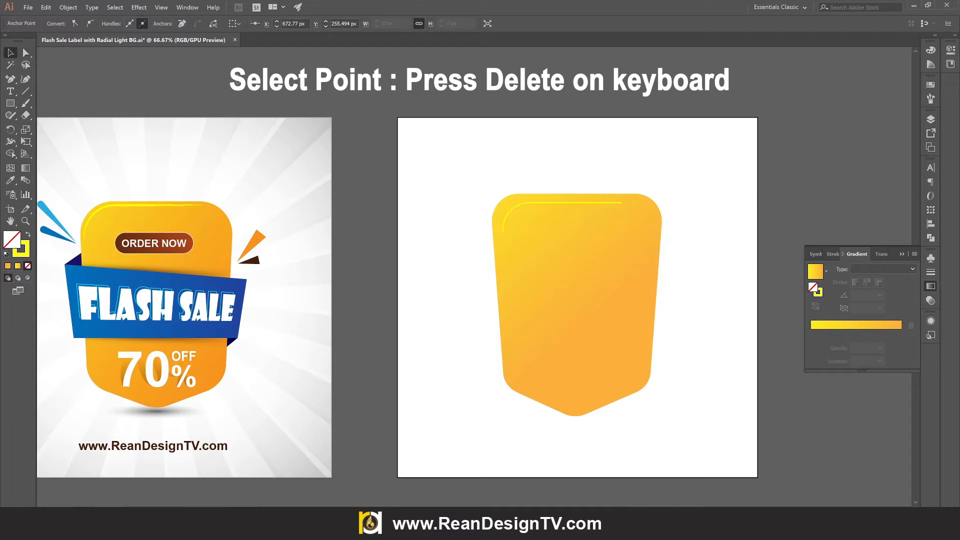
pyautogui.click(525, 201)
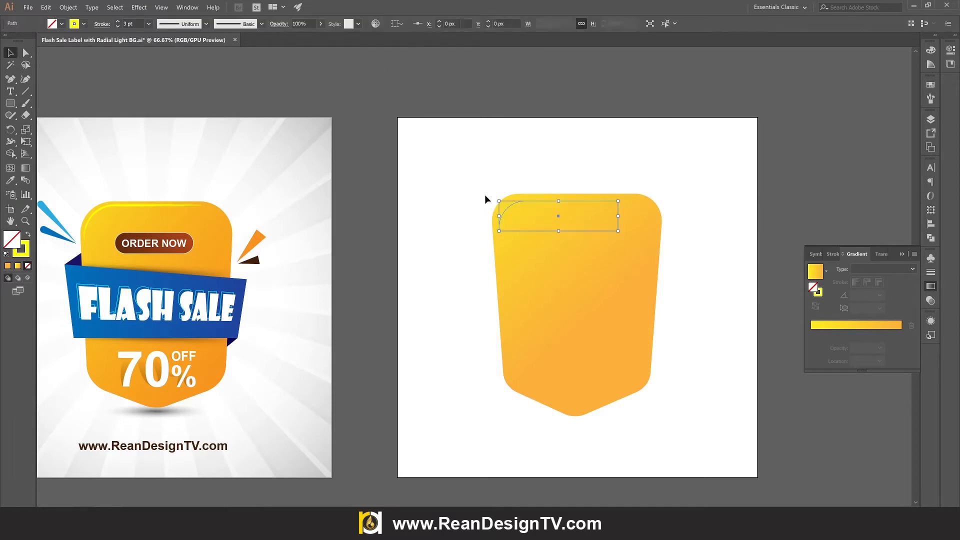
pyautogui.click(190, 30)
pyautogui.click(170, 59)
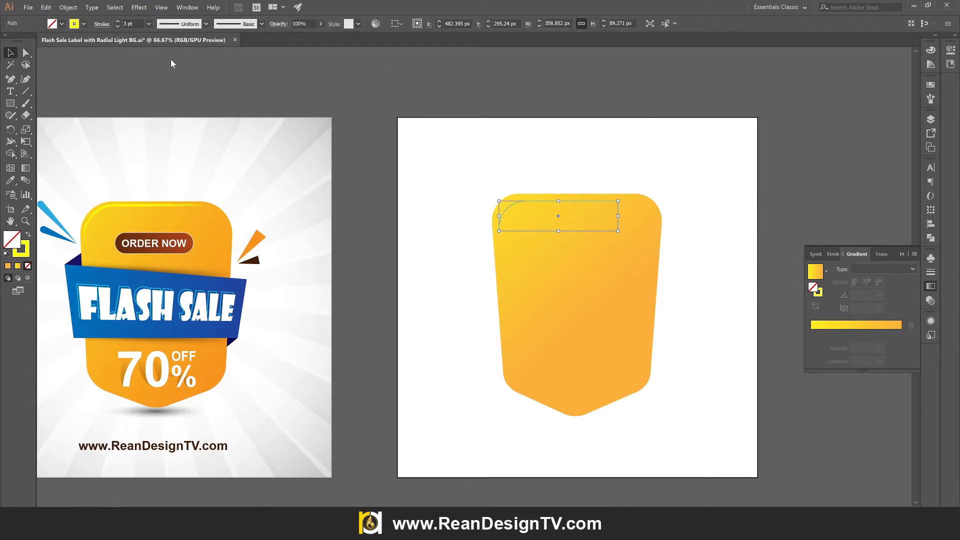
pyautogui.click(395, 155)
# Increase the yellow highlight's stroke weight to 6 pt
pyautogui.click(509, 203)
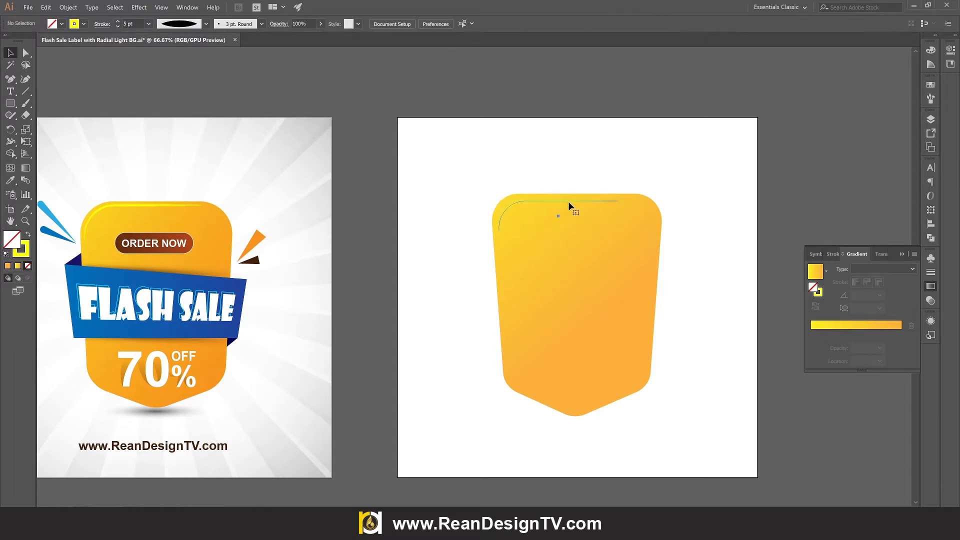
pyautogui.click(118, 22)
pyautogui.click(378, 165)
# Apply a Gaussian Blur effect to the yellow highlight to soften its edges, previewing the result while adjusting the radius
pyautogui.click(541, 201)
pyautogui.click(139, 7)
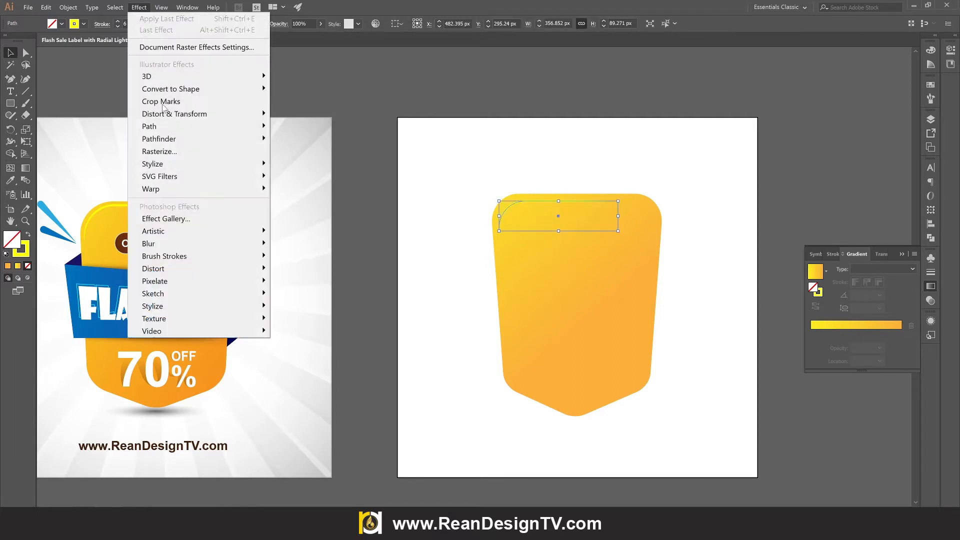
pyautogui.moveTo(240, 244)
pyautogui.click(334, 244)
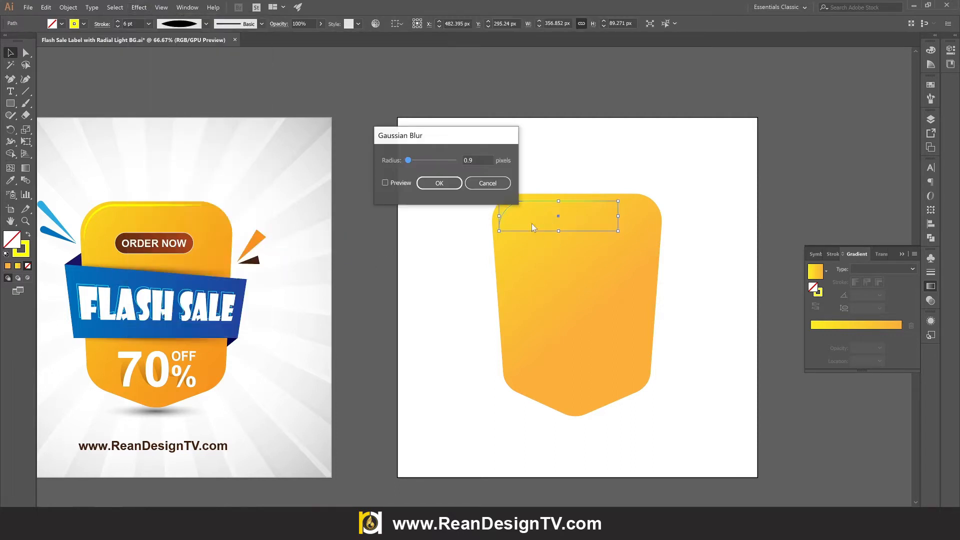
pyautogui.moveTo(422, 147); pyautogui.dragTo(479, 321)
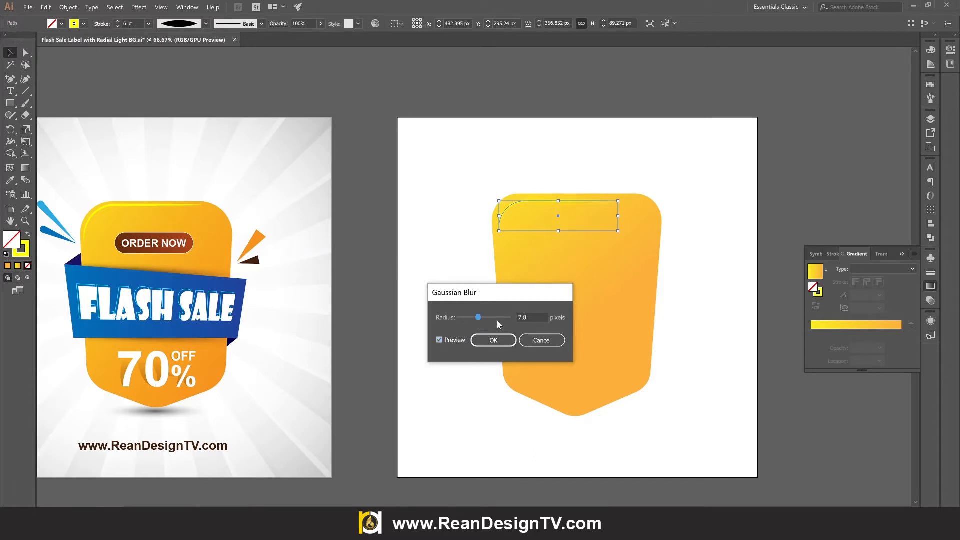
pyautogui.click(498, 321)
pyautogui.click(487, 344)
pyautogui.click(761, 317)
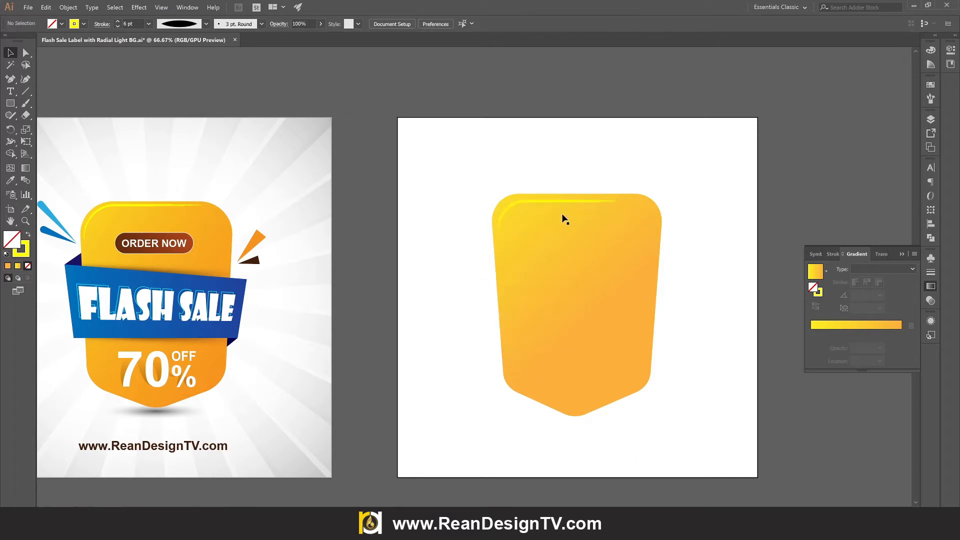
# Group the yellow-orange badge together with its yellow highlight
pyautogui.hotkey('ctrl', '-')
pyautogui.click(596, 281)
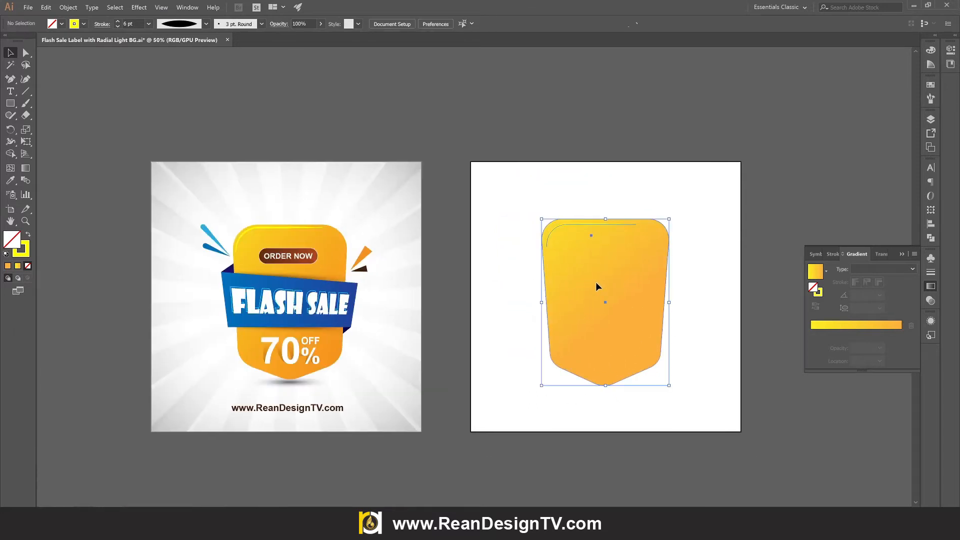
pyautogui.rightClick(597, 263)
pyautogui.click(388, 216)
pyautogui.moveTo(514, 366); pyautogui.dragTo(430, 347)
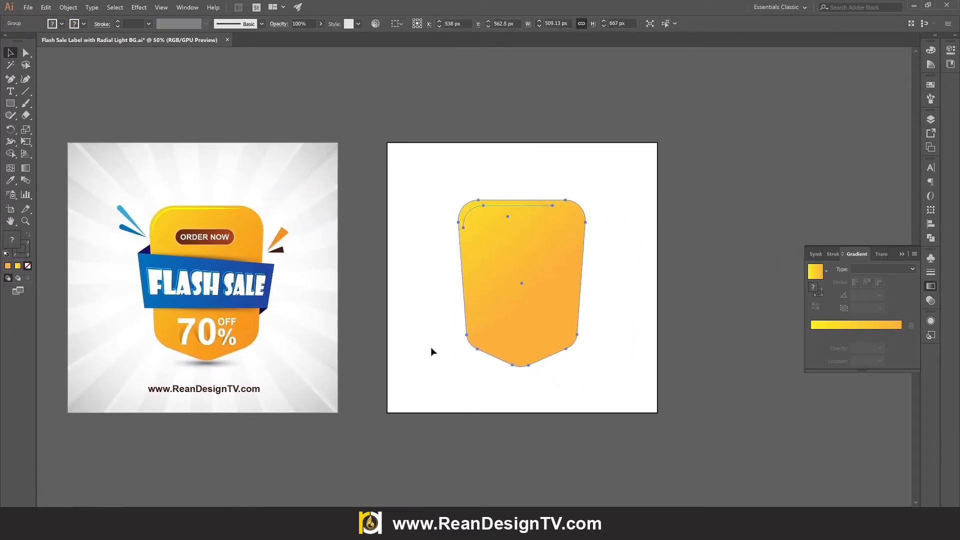
pyautogui.click(430, 347)
# Scale the badge group down to about 469 × 615 px and position it near the centre of the artboard
pyautogui.moveTo(532, 298); pyautogui.dragTo(532, 310)
pyautogui.moveTo(585, 211); pyautogui.dragTo(580, 218)
pyautogui.moveTo(565, 255); pyautogui.dragTo(565, 248)
pyautogui.click(634, 374)
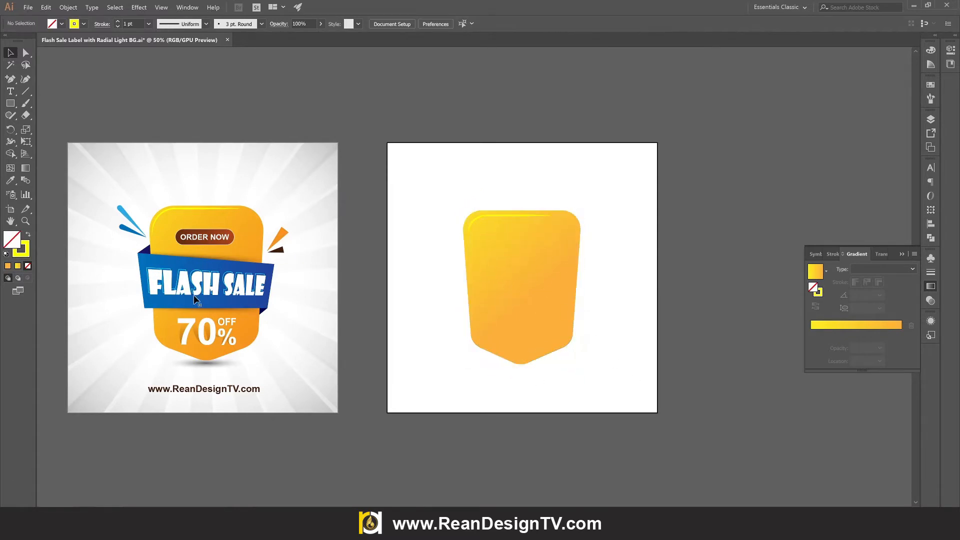
pyautogui.click(489, 268)
# Draw a 520 × 216 px rectangle across the badge's middle and copy the badge's yellow-orange gradient onto it with the Eyedropper
pyautogui.press('m')
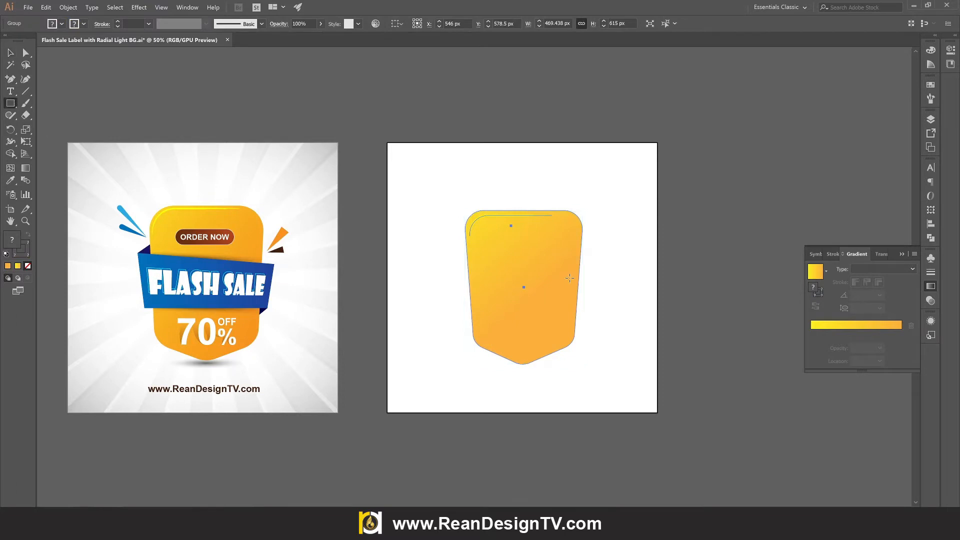
pyautogui.moveTo(459, 258); pyautogui.dragTo(590, 312)
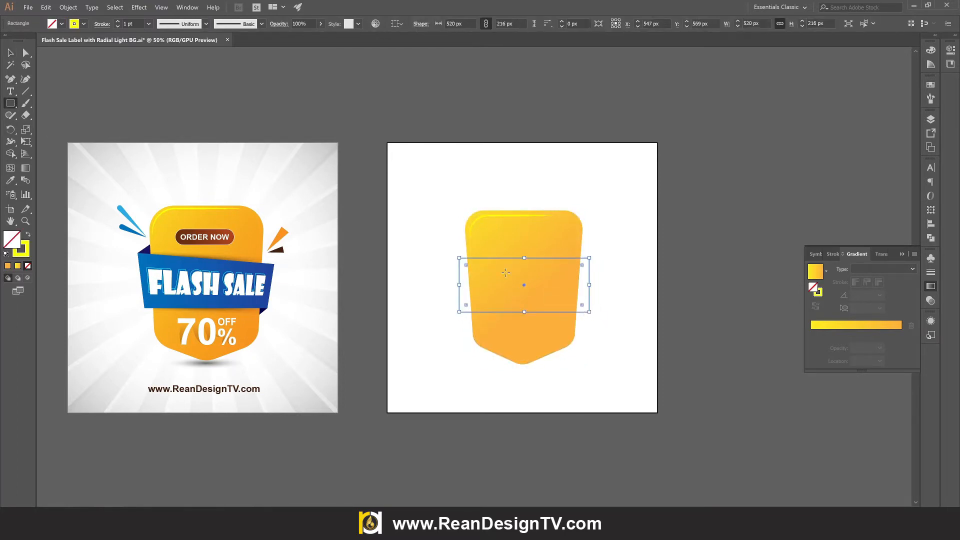
pyautogui.press('v')
pyautogui.click(10, 180)
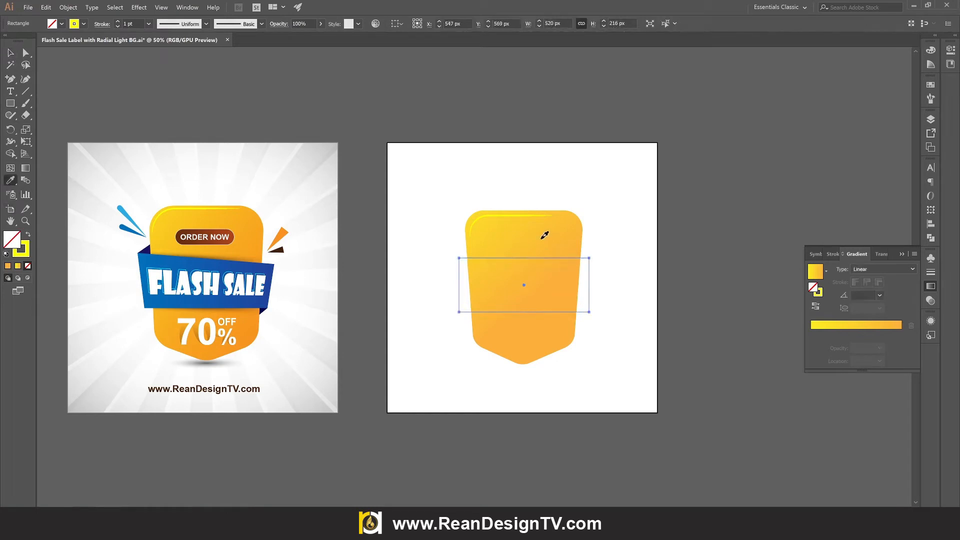
pyautogui.click(544, 231)
pyautogui.click(11, 54)
pyautogui.click(436, 316)
# Recolour the rectangle's linear gradient with light blue at the first stop and dark blue at the last stop
pyautogui.click(521, 288)
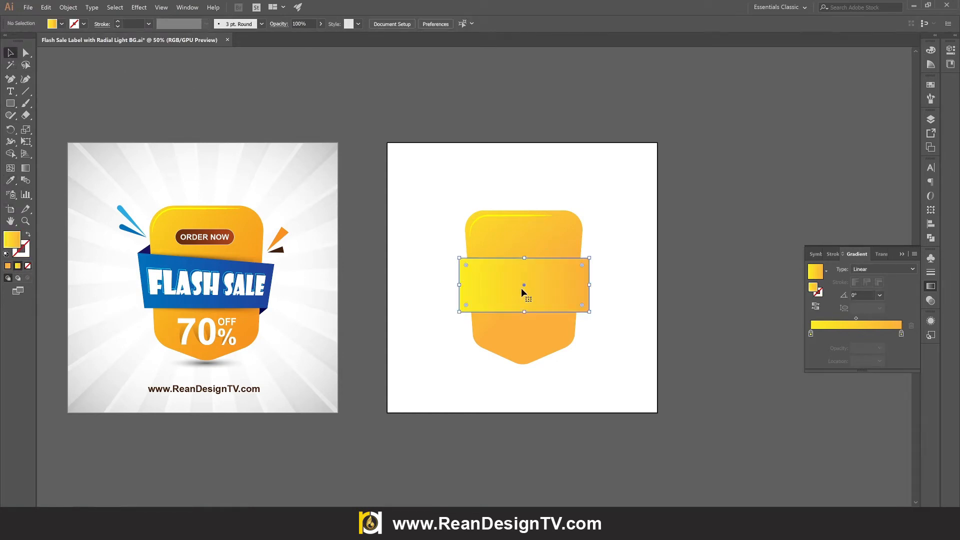
pyautogui.click(810, 334)
pyautogui.doubleClick(811, 334)
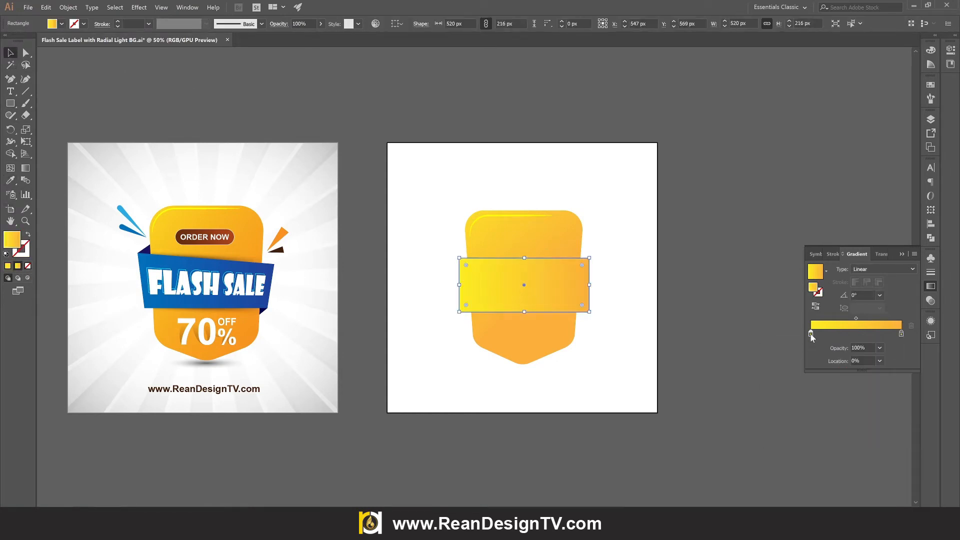
pyautogui.doubleClick(811, 334)
pyautogui.click(822, 373)
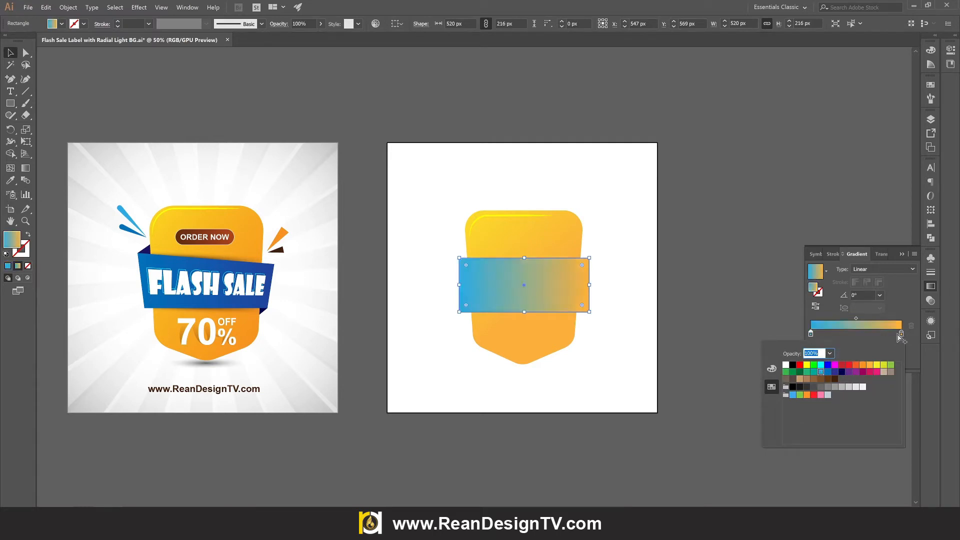
pyautogui.doubleClick(902, 334)
pyautogui.click(828, 373)
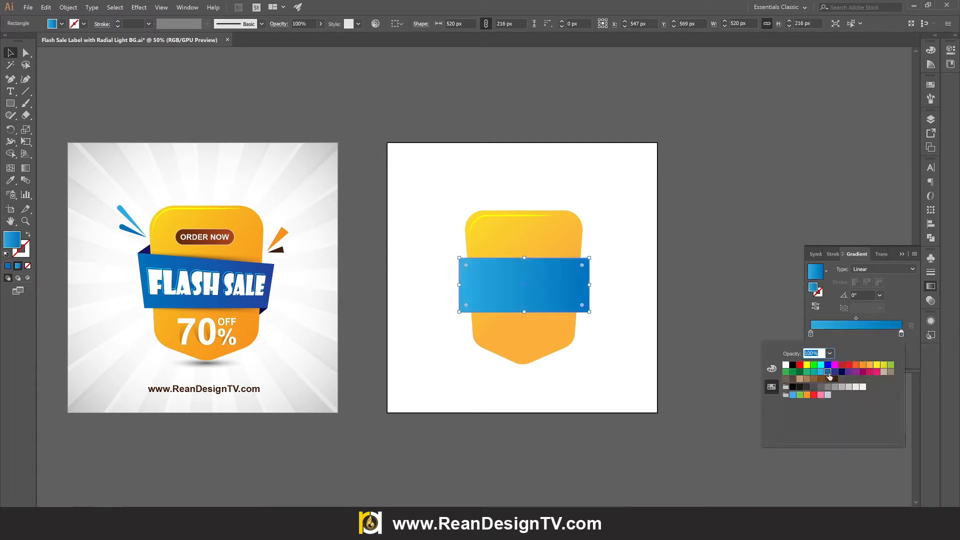
pyautogui.click(835, 373)
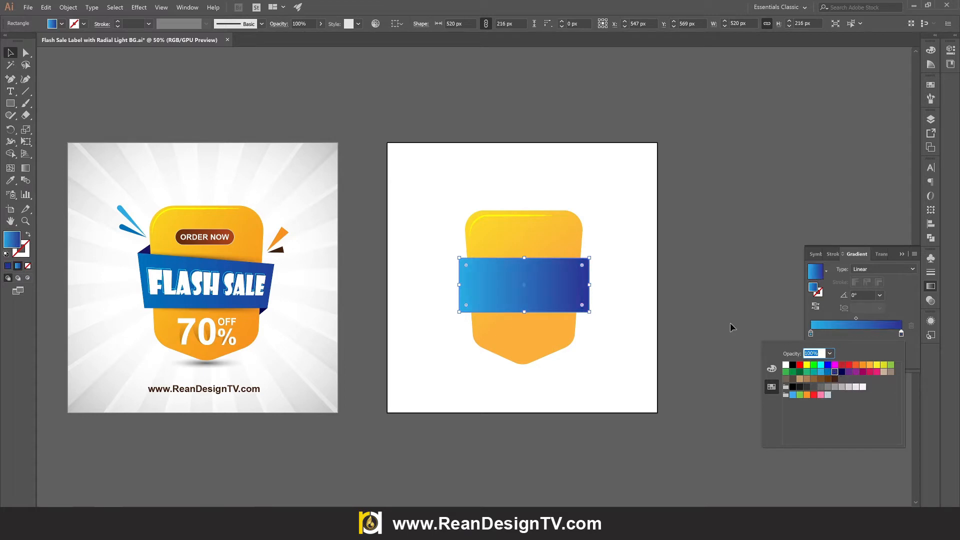
pyautogui.click(715, 316)
# Angle the band's blue gradient to about -9.8° with the Gradient tool and shift it left so dark blue covers more
pyautogui.press('g')
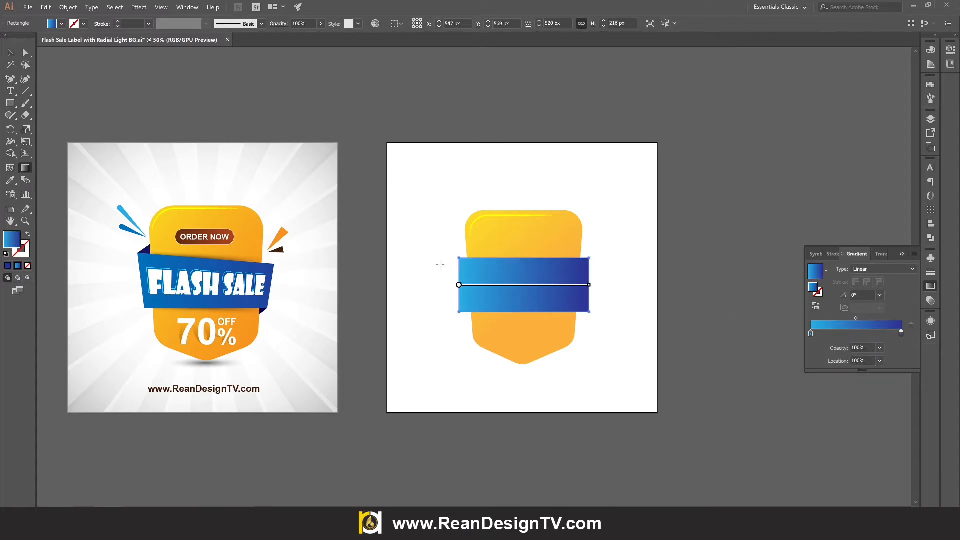
pyautogui.moveTo(420, 255); pyautogui.dragTo(589, 296)
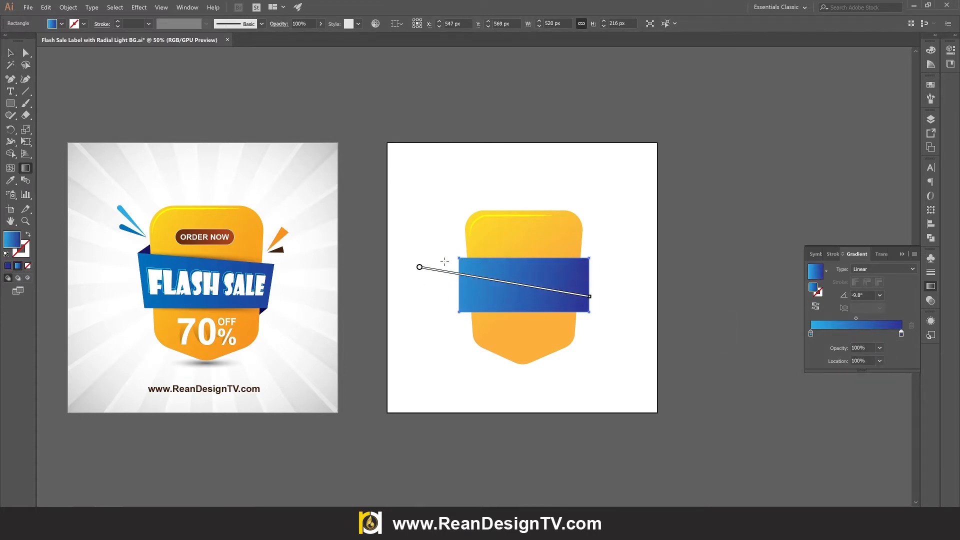
pyautogui.moveTo(464, 276)
pyautogui.mouseDown()
pyautogui.moveTo(436, 269)
pyautogui.moveTo(452, 273)
pyautogui.mouseUp()
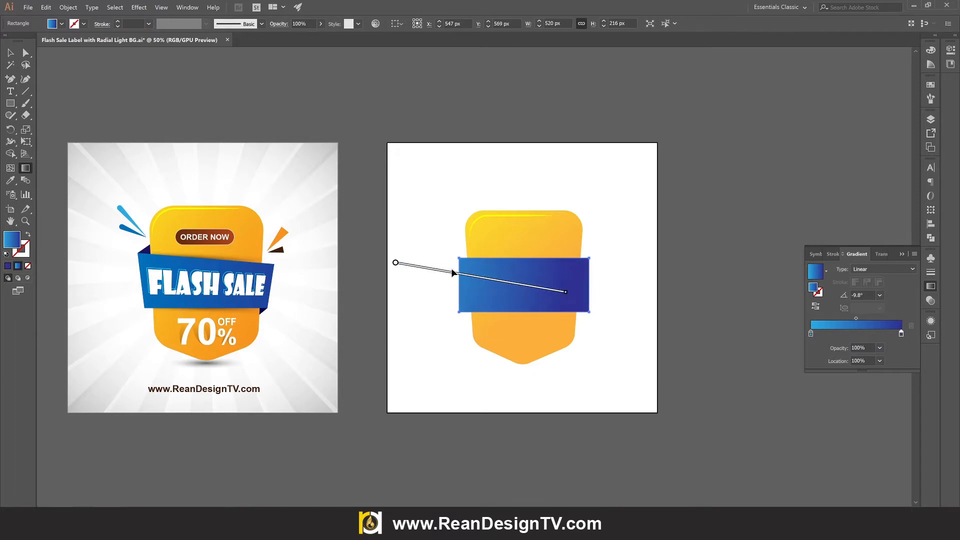
# Taper the blue band by moving its two bottom corner points inward and its two top corner points outward
pyautogui.click(26, 52)
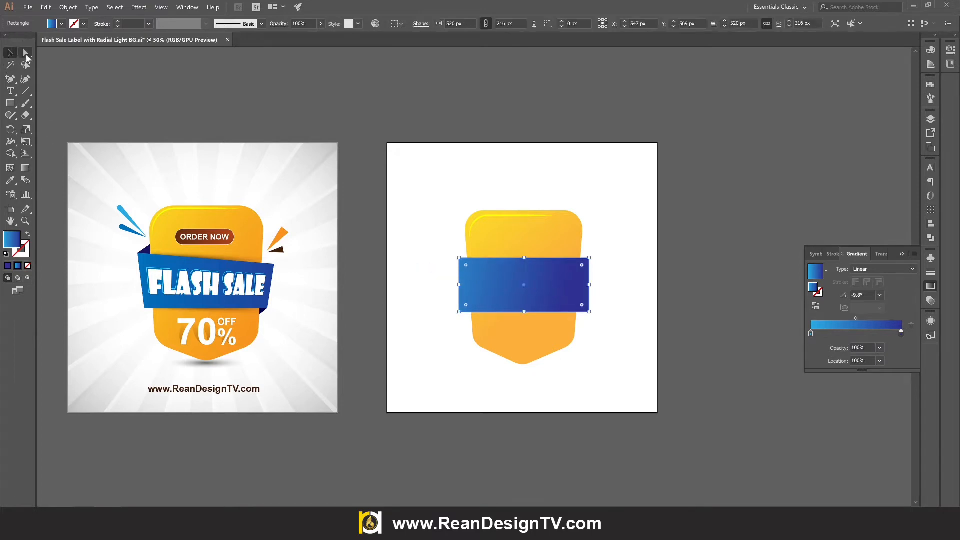
pyautogui.click(458, 312)
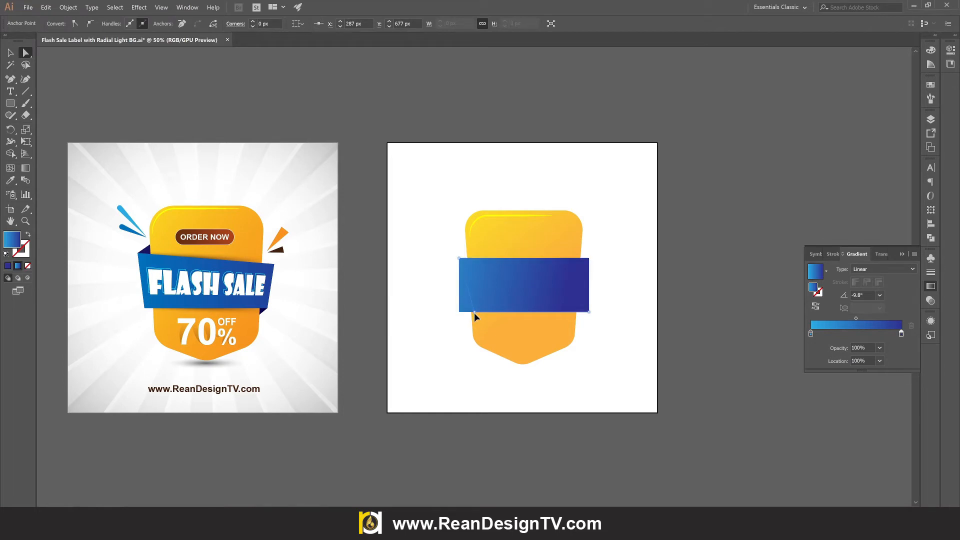
pyautogui.moveTo(466, 313); pyautogui.dragTo(464, 312)
pyautogui.moveTo(459, 258); pyautogui.dragTo(452, 258)
pyautogui.moveTo(589, 259); pyautogui.dragTo(596, 258)
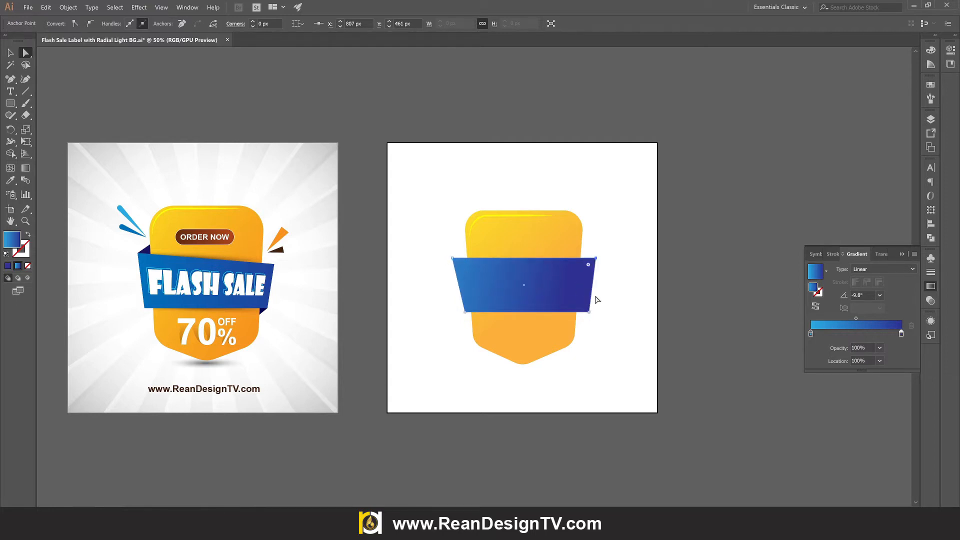
pyautogui.moveTo(589, 313); pyautogui.dragTo(582, 311)
# Slant the blue band's top edge by lowering its top-right corner point and slightly raising its top-left one
pyautogui.moveTo(597, 259); pyautogui.dragTo(595, 269)
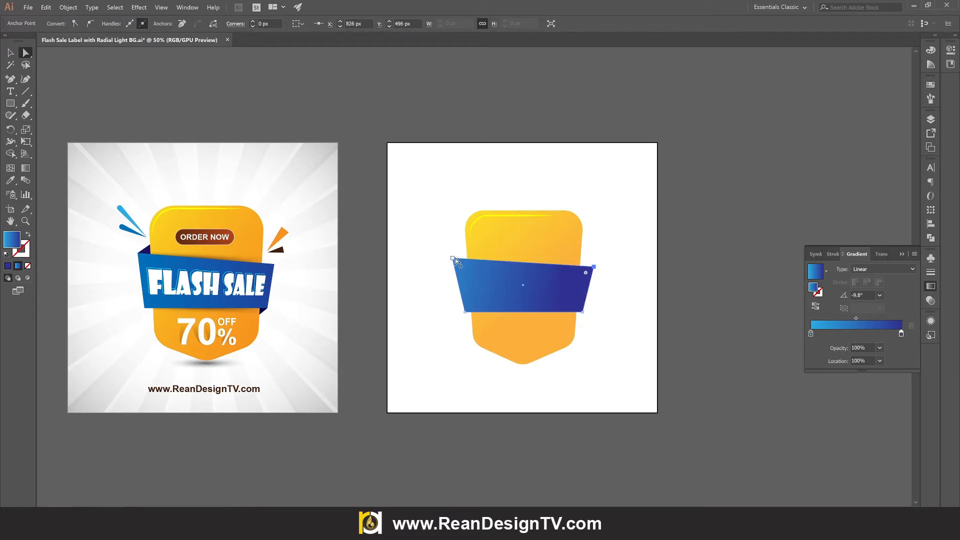
pyautogui.moveTo(453, 259); pyautogui.dragTo(455, 255)
pyautogui.click(444, 383)
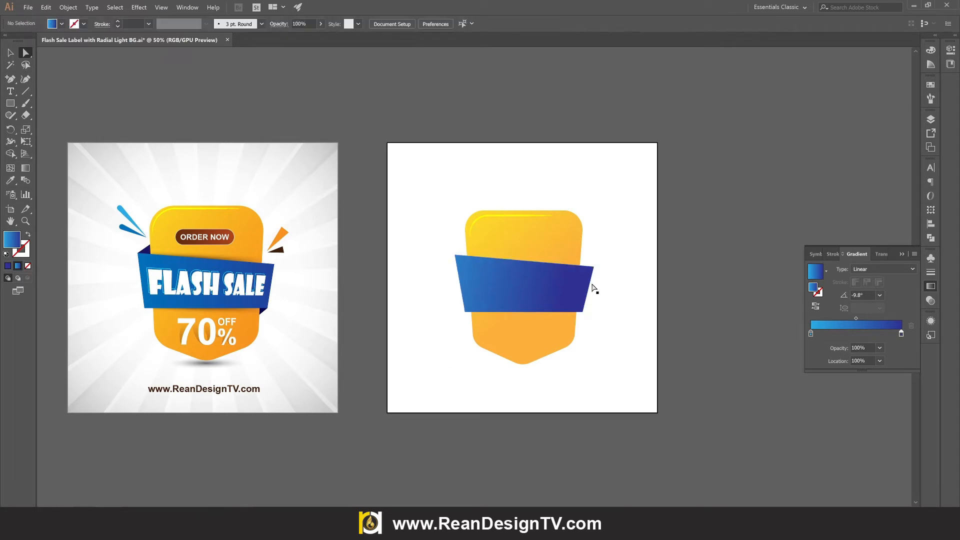
# Draw a closed four-sided fold shape with the Pen tool at the blue band's upper-left corner, following the band's left edge
pyautogui.moveTo(10, 79); pyautogui.dragTo(48, 81)
pyautogui.scroll(4, 473, 256)
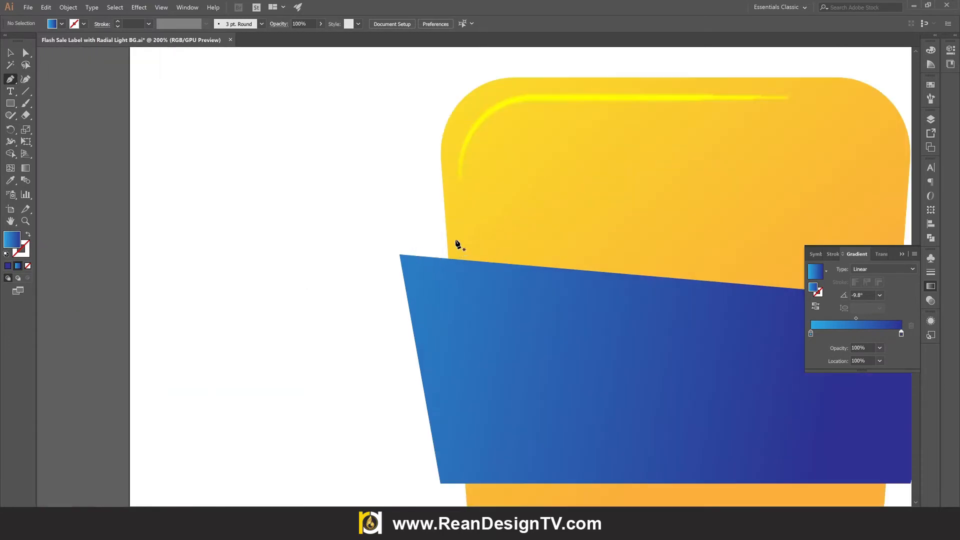
pyautogui.click(454, 232)
pyautogui.click(400, 254)
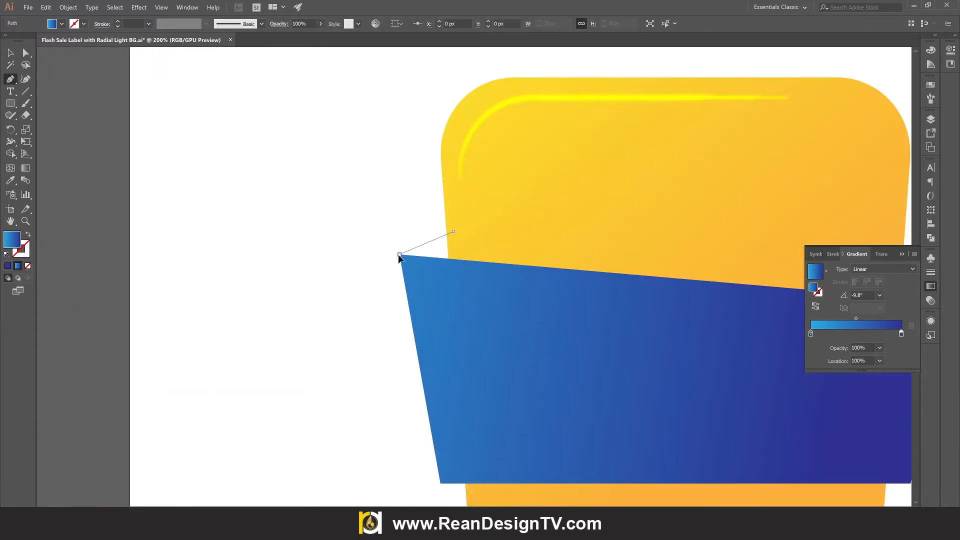
pyautogui.click(426, 402)
pyautogui.click(472, 338)
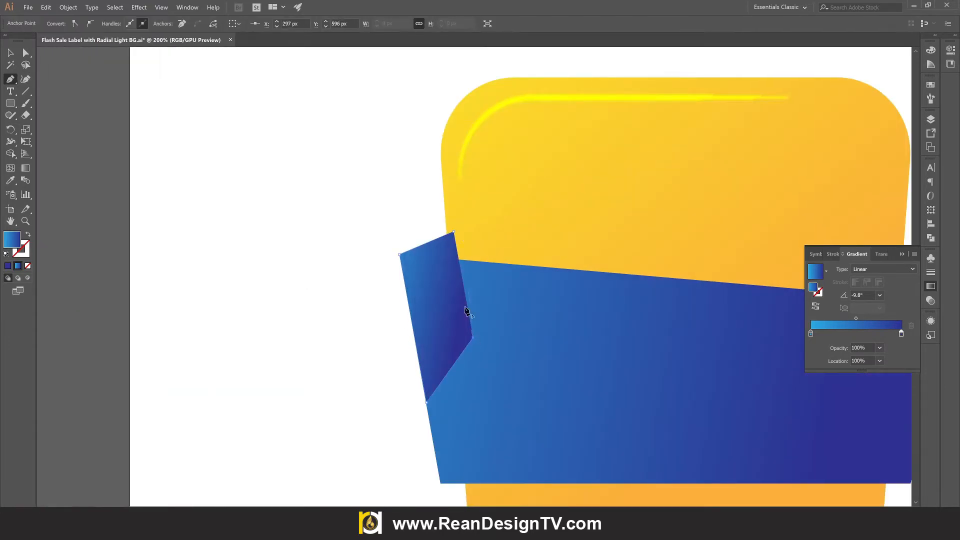
pyautogui.click(454, 232)
pyautogui.press('v')
pyautogui.click(325, 215)
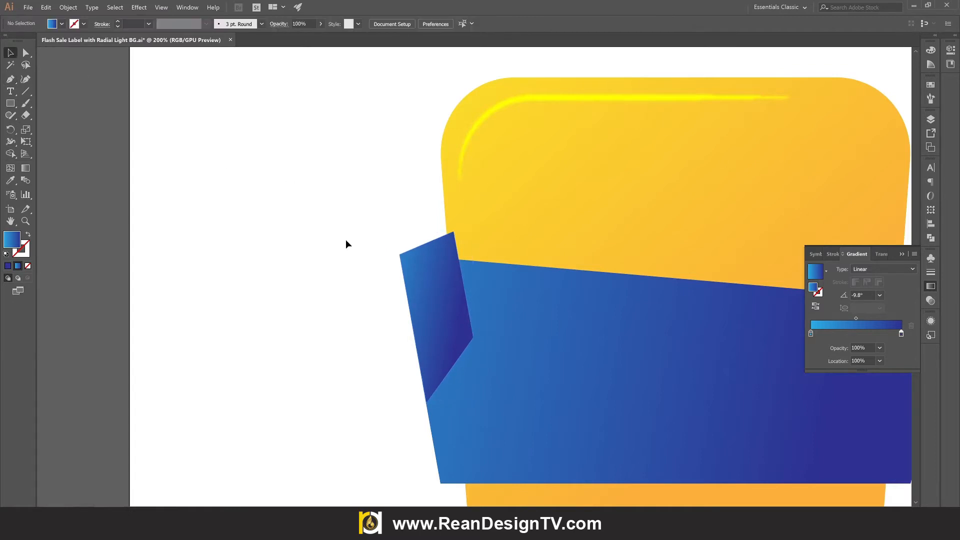
# Fill the fold shape with solid dark navy blue
pyautogui.click(422, 276)
pyautogui.click(62, 24)
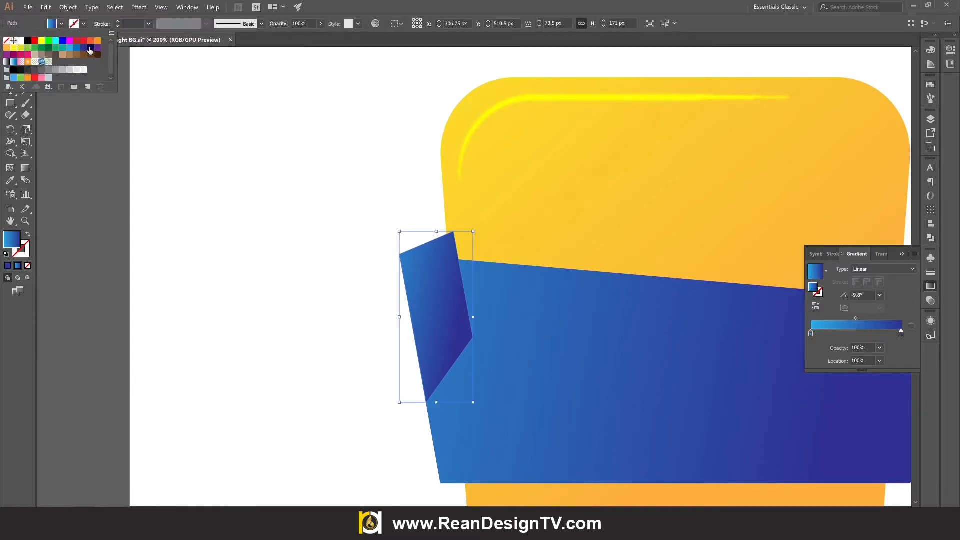
pyautogui.click(83, 48)
pyautogui.click(90, 47)
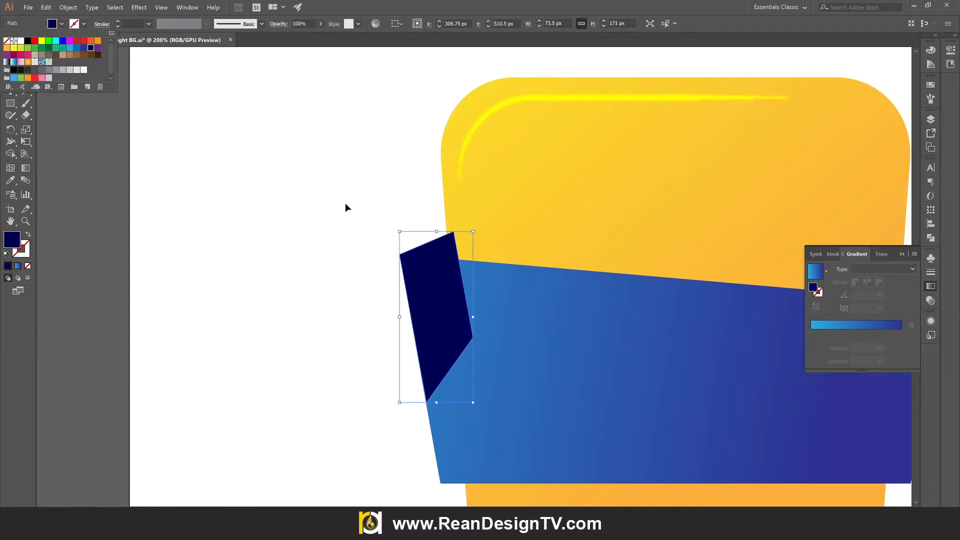
# Send the navy fold shape to the back, behind the badge and the blue band
pyautogui.rightClick(445, 283)
pyautogui.moveTo(325, 319)
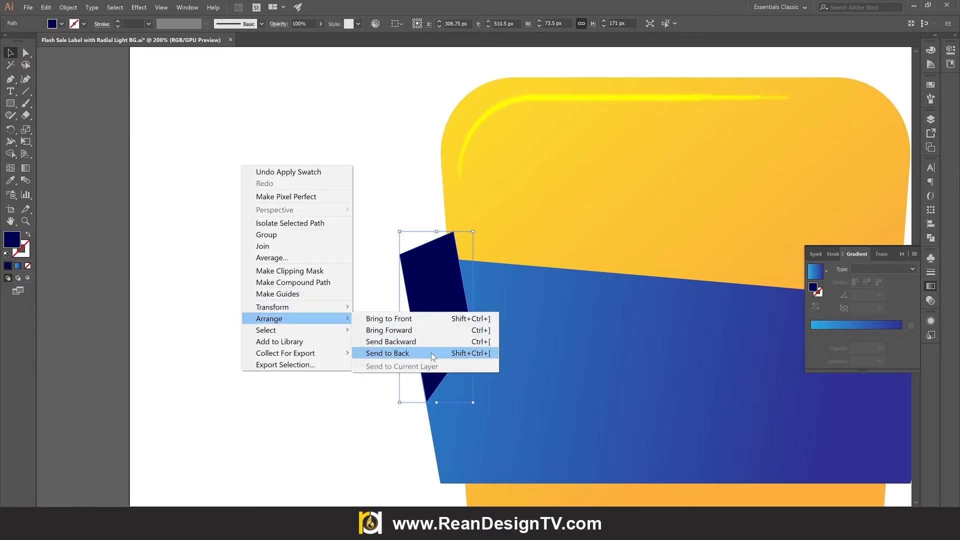
pyautogui.click(433, 353)
pyautogui.click(363, 345)
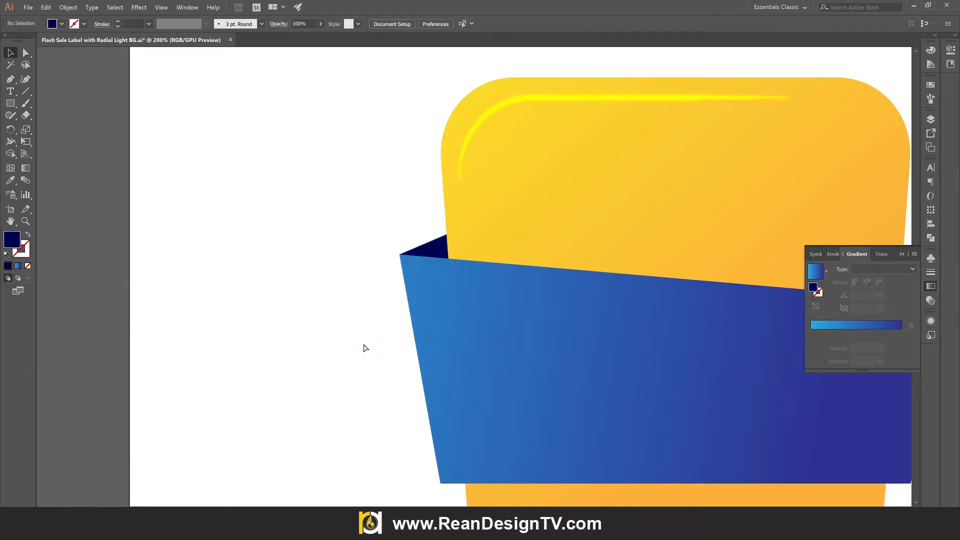
# Draw a second closed four-sided navy fold shape with the Pen tool at the blue band's lower-right corner, following the band's right edge
pyautogui.hotkey('ctrl', '-')
pyautogui.hotkey('ctrl', '-')
pyautogui.hotkey('ctrl', '-')
pyautogui.scroll(2, 552, 403)
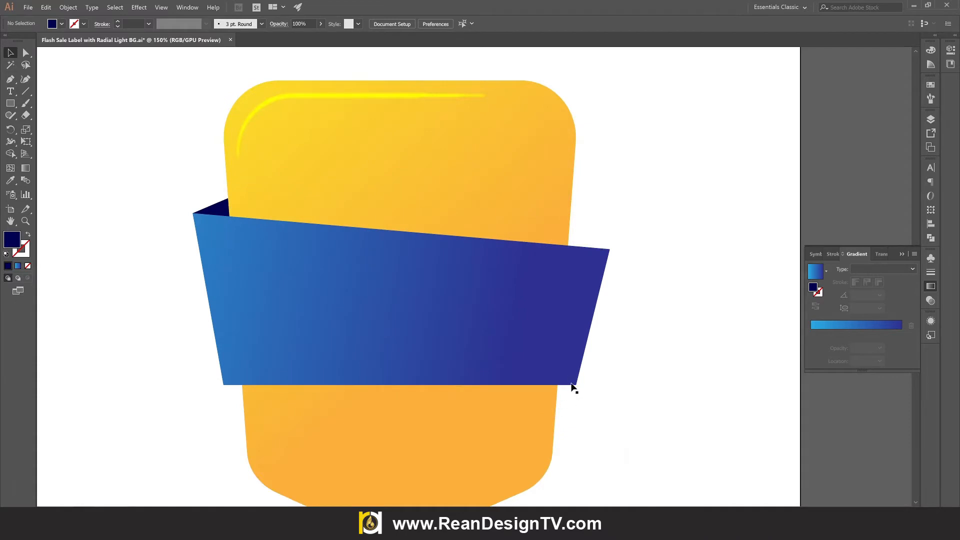
pyautogui.scroll(-1, 561, 397)
pyautogui.moveTo(557, 396); pyautogui.dragTo(769, 323)
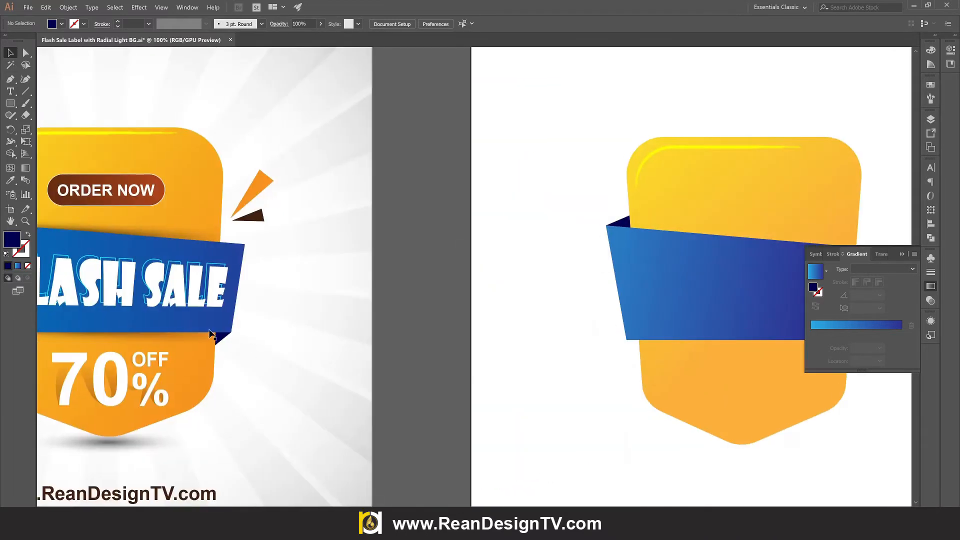
pyautogui.moveTo(640, 314); pyautogui.dragTo(278, 325)
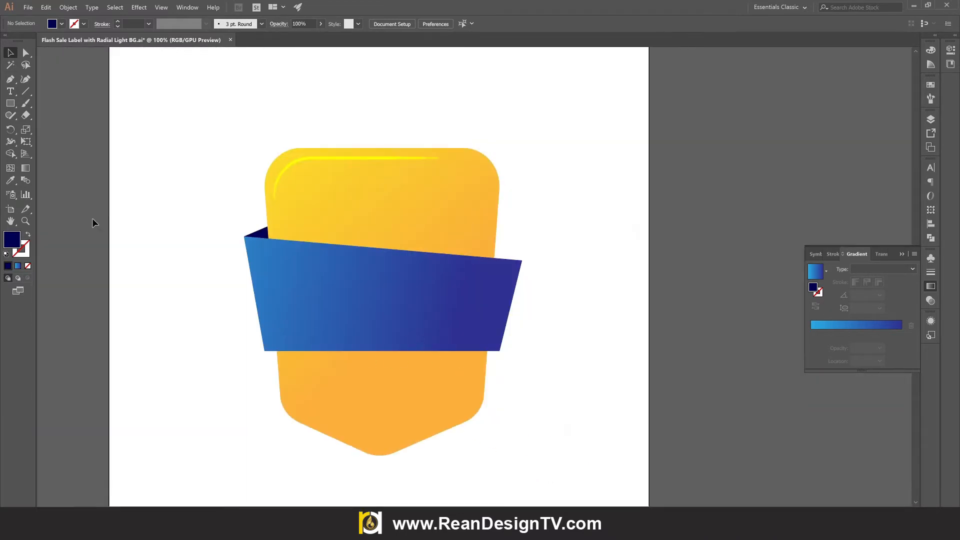
pyautogui.click(10, 79)
pyautogui.click(499, 352)
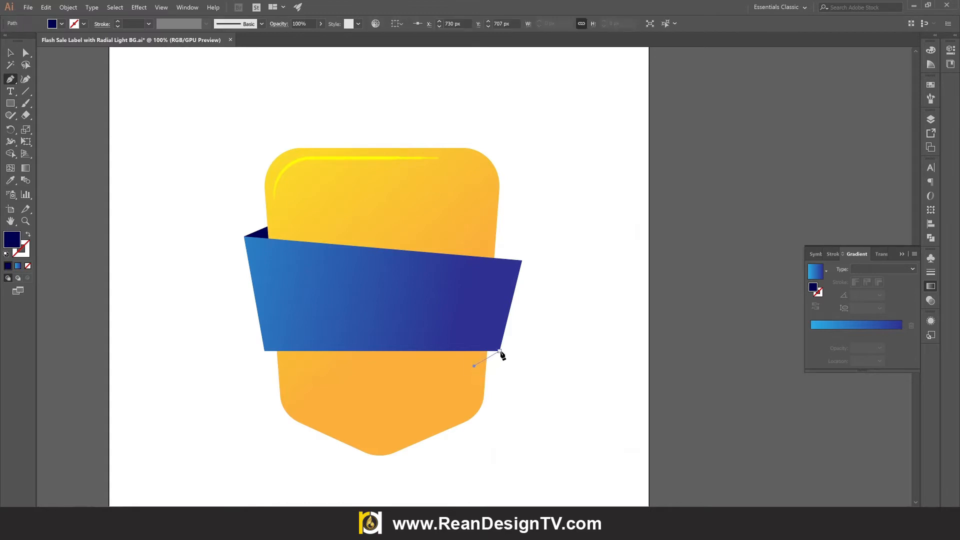
pyautogui.click(506, 321)
pyautogui.click(479, 337)
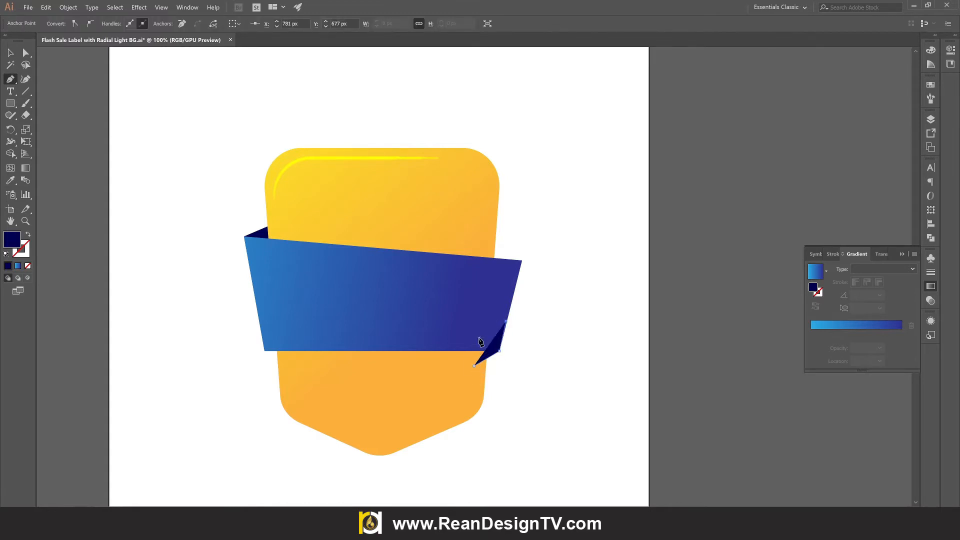
pyautogui.click(474, 366)
pyautogui.click(10, 52)
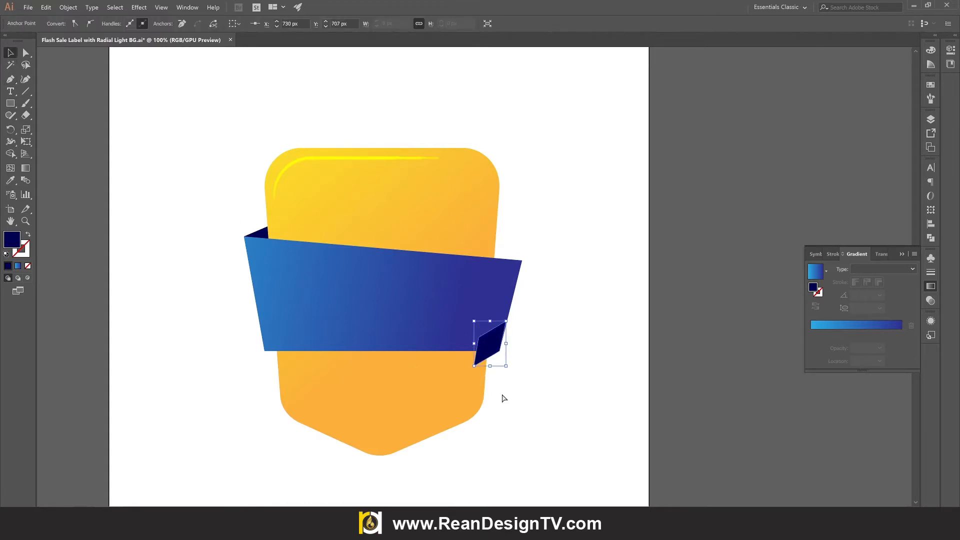
# Send the lower-right fold shape to the back, behind the badge and the band
pyautogui.hotkey('ctrl', '=')
pyautogui.rightClick(495, 340)
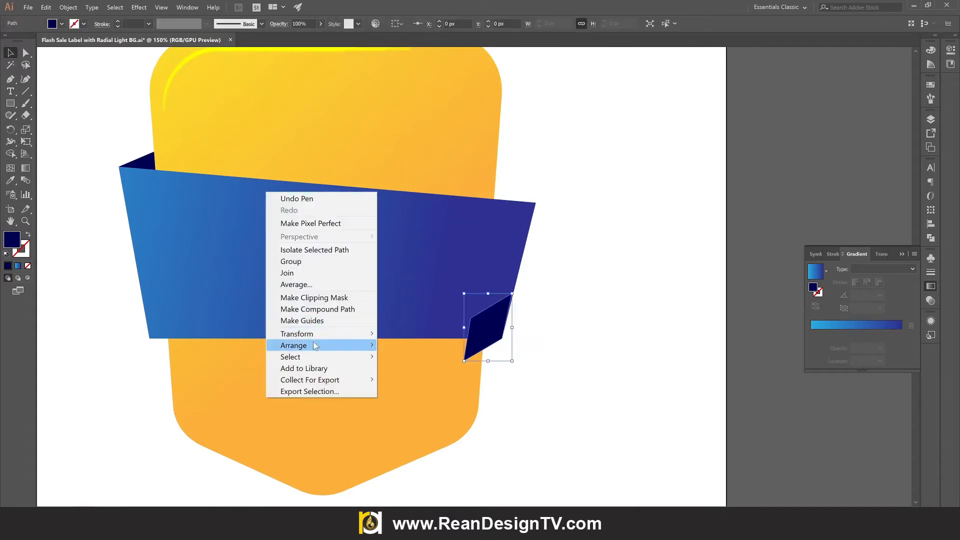
pyautogui.moveTo(315, 345)
pyautogui.click(442, 382)
pyautogui.click(553, 390)
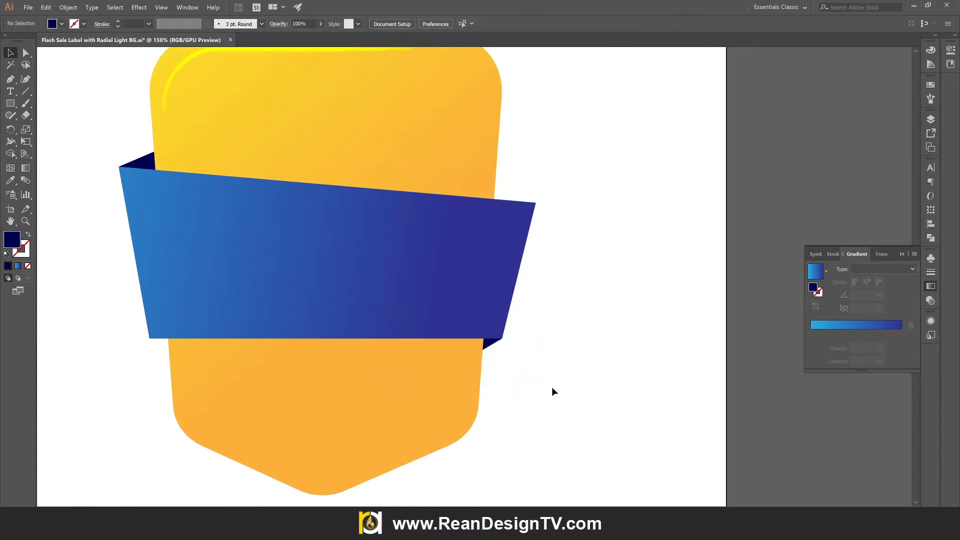
# Compare the folded ribbon with the finished Flash Sale label on the neighbouring artboard, examining the shading around its blue band
pyautogui.hotkey('ctrl', '-')
pyautogui.moveTo(549, 390); pyautogui.dragTo(808, 421)
pyautogui.hotkey('ctrl', '-')
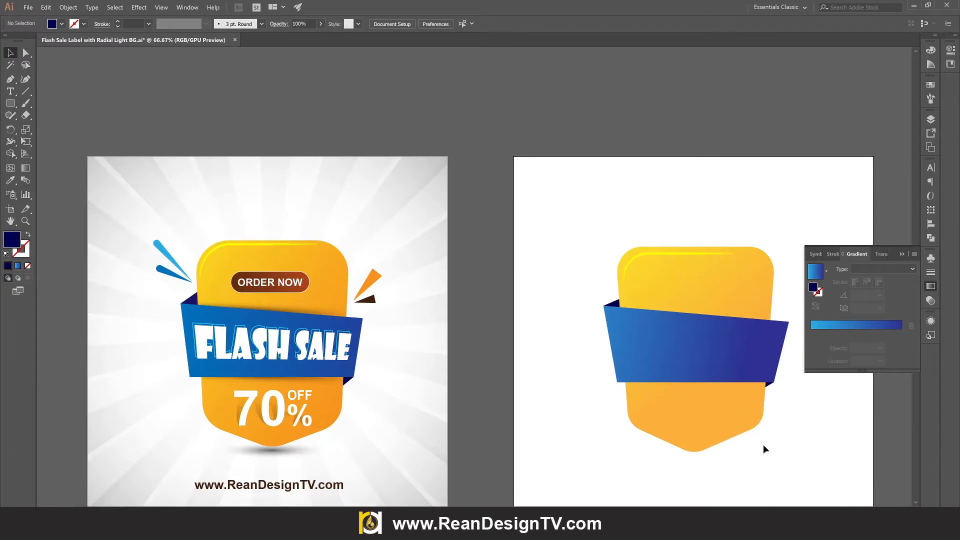
pyautogui.moveTo(766, 446); pyautogui.dragTo(603, 382)
pyautogui.moveTo(347, 384); pyautogui.dragTo(489, 412)
pyautogui.hotkey('ctrl', '+')
pyautogui.hotkey('ctrl', '+')
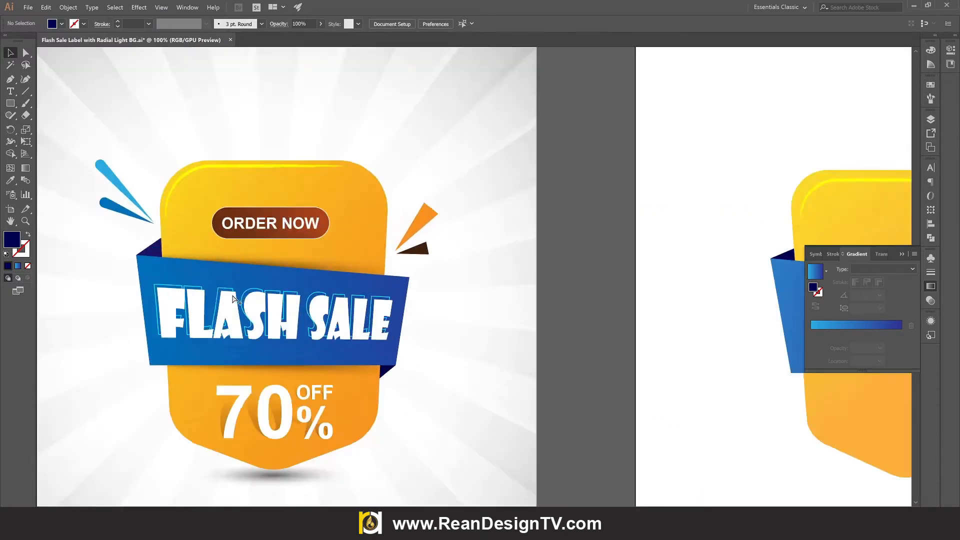
pyautogui.hotkey('ctrl', '-')
pyautogui.hotkey('ctrl', '-')
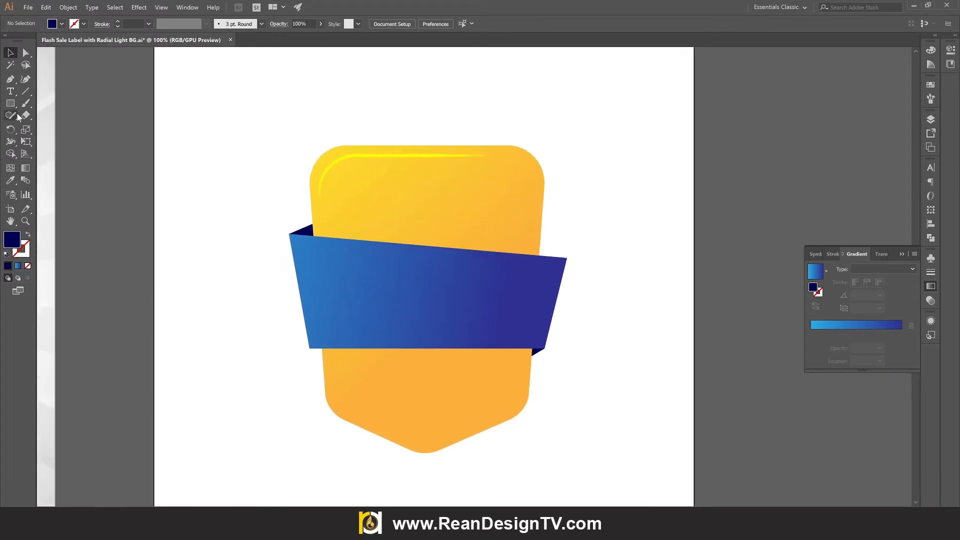
pyautogui.press('p')
pyautogui.click(313, 241)
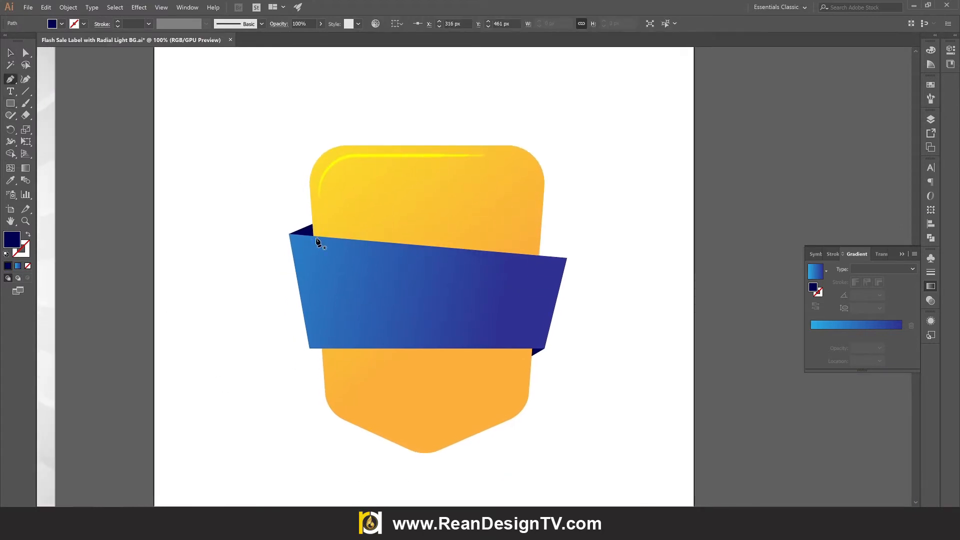
pyautogui.hotkey('ctrl', 'shift', 'a')
# Draw a closed four-sided shadow shape with the Pen tool over the band, spanning the badge's width and extending past the band's right-hand corners
pyautogui.scroll(1, 369, 243)
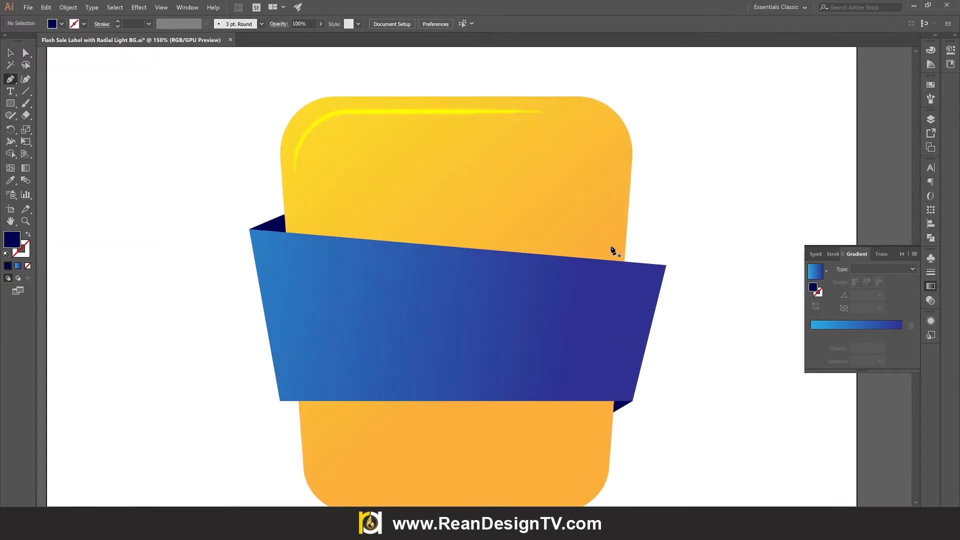
pyautogui.click(626, 240)
pyautogui.click(286, 232)
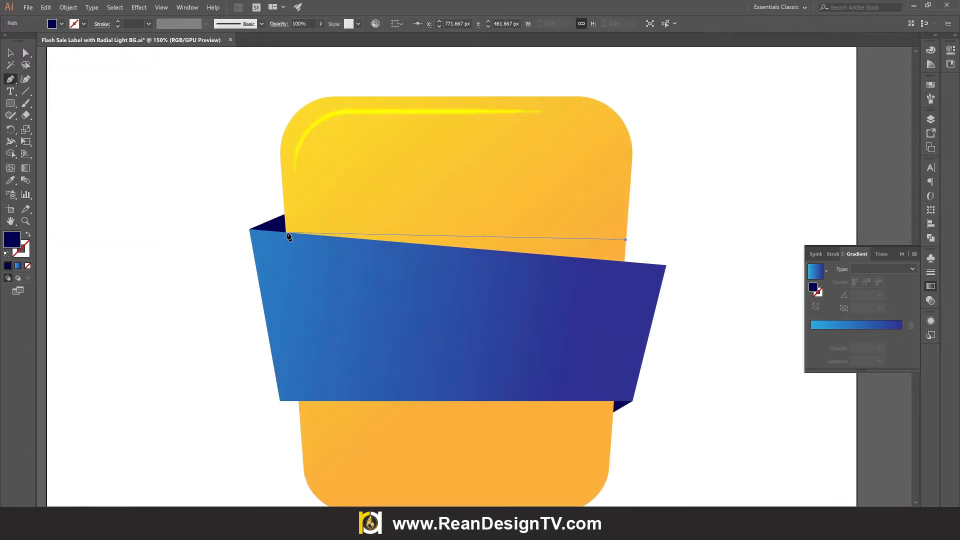
pyautogui.click(300, 399)
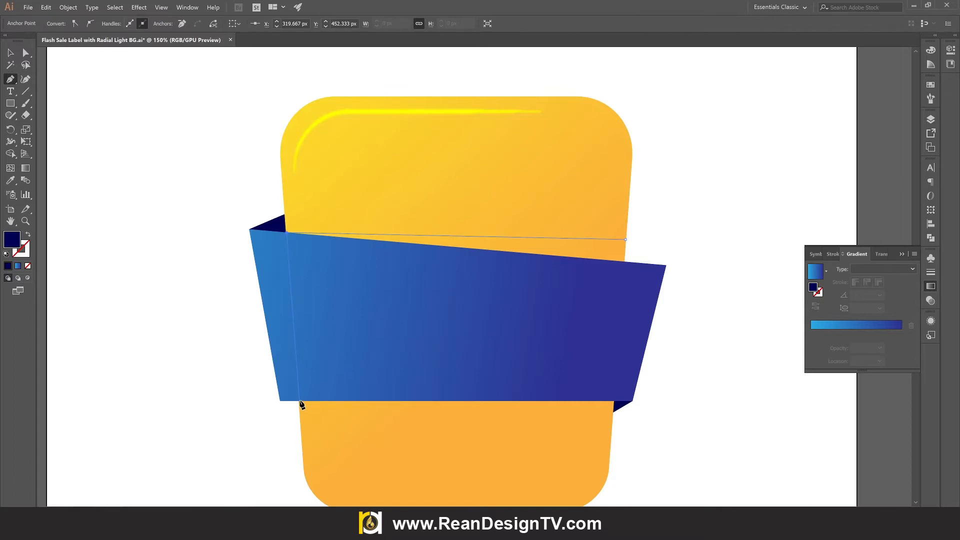
pyautogui.click(300, 401)
pyautogui.click(603, 413)
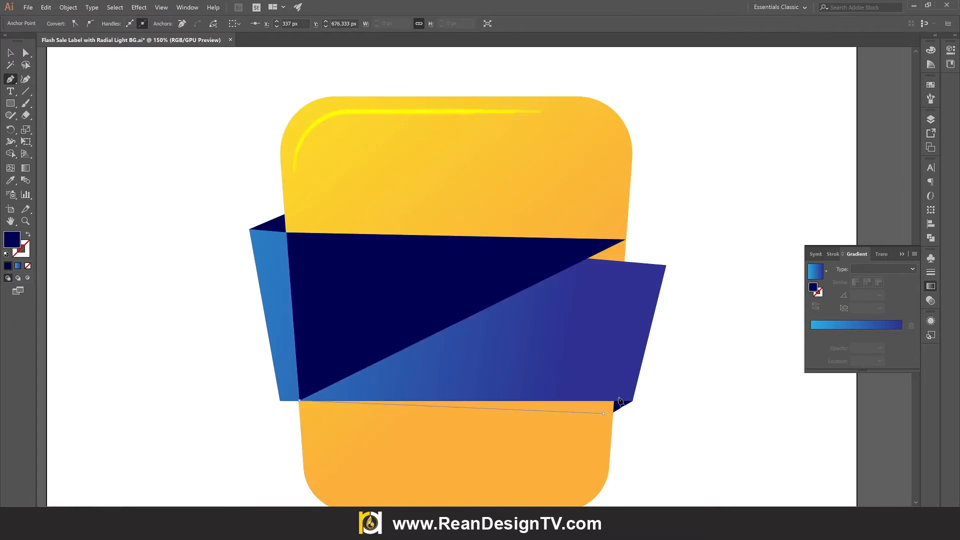
pyautogui.click(626, 240)
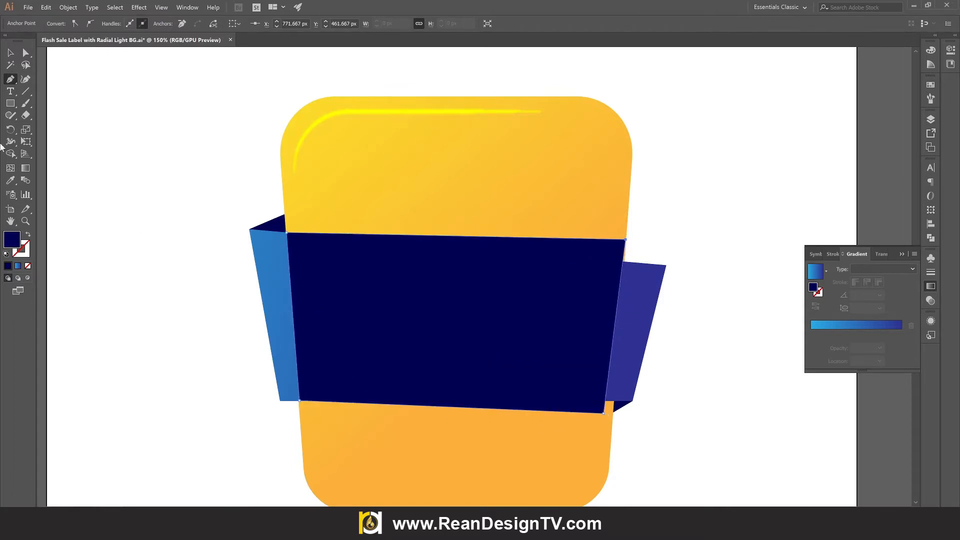
# Align the shadow shape's bottom-right corner point with the badge's edge and lower its top-right corner point slightly
pyautogui.press('a')
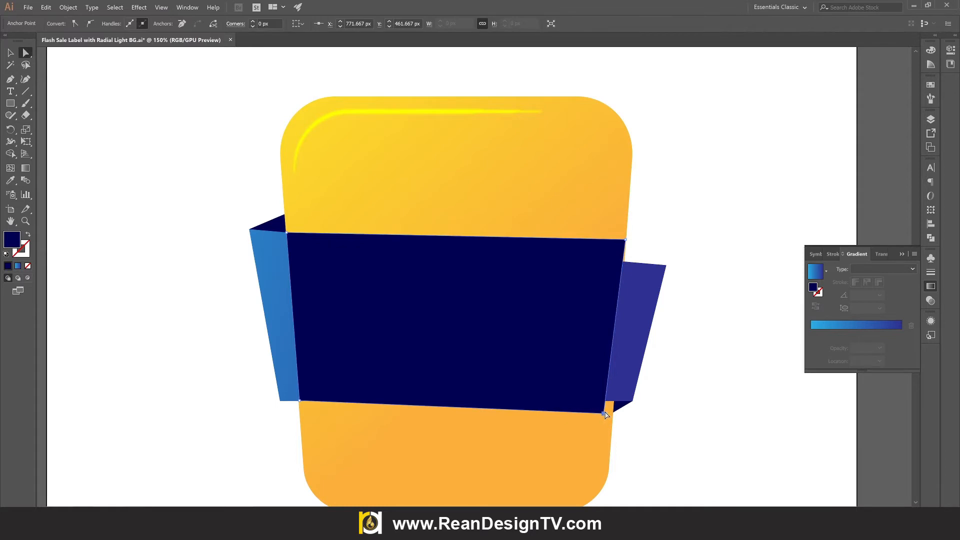
pyautogui.moveTo(605, 414); pyautogui.dragTo(613, 411)
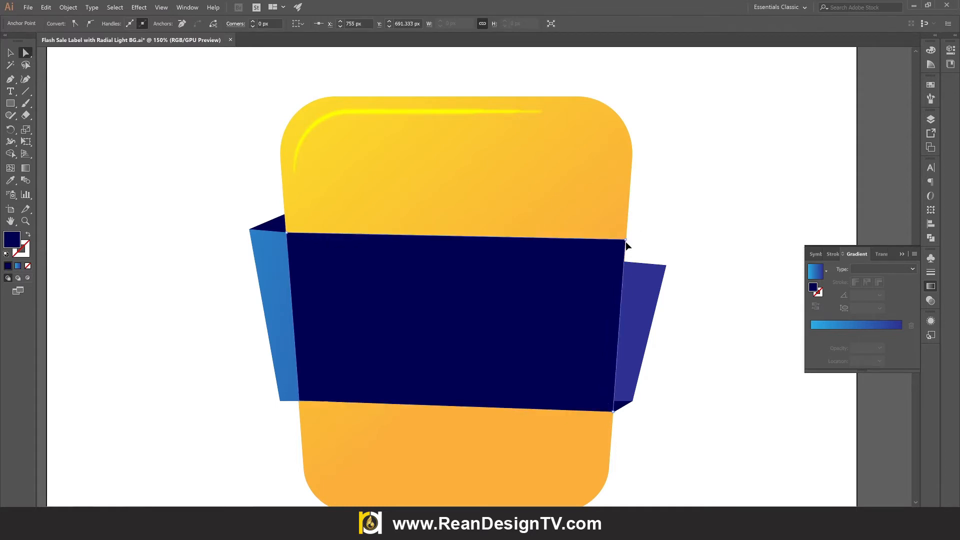
pyautogui.moveTo(625, 242); pyautogui.dragTo(625, 245)
pyautogui.press('v')
pyautogui.click(159, 137)
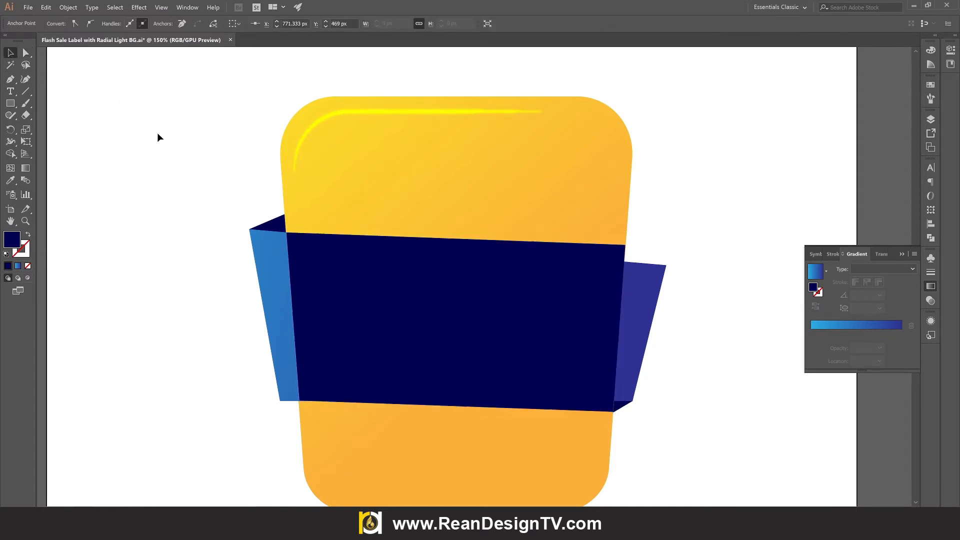
# Arrange the navy shadow shape behind the blue band but in front of the yellow badge
pyautogui.rightClick(461, 296)
pyautogui.moveTo(302, 318)
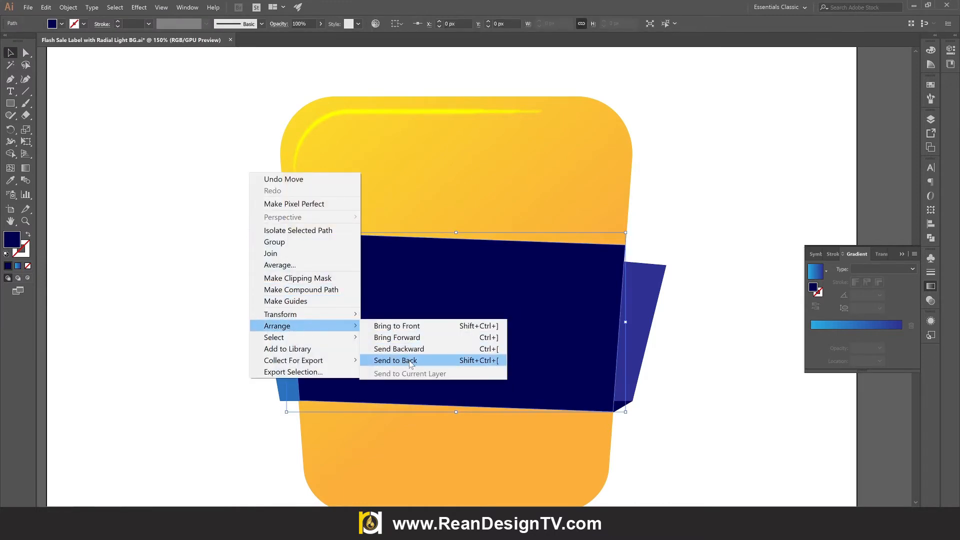
pyautogui.click(418, 358)
pyautogui.click(705, 441)
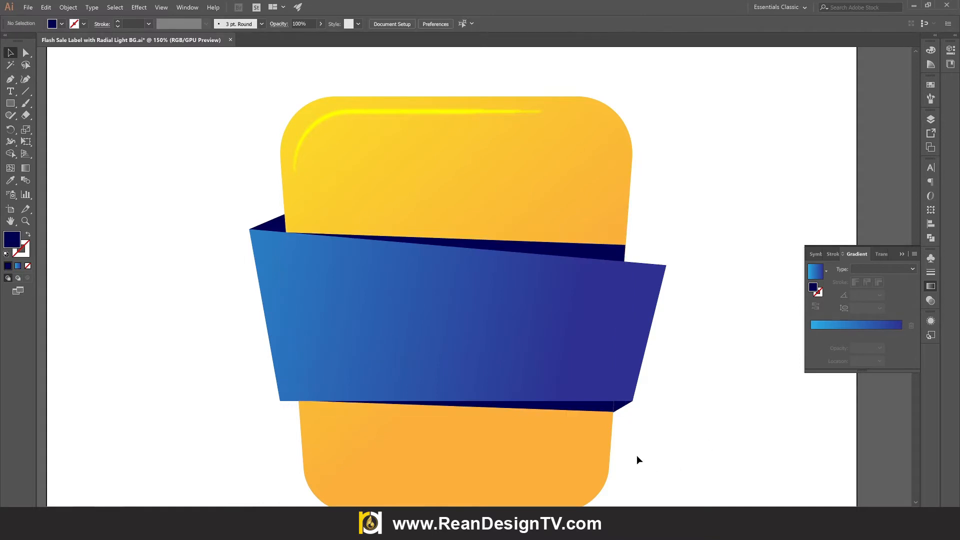
# Apply the blue band's linear gradient to the shadow shape with the Eyedropper tool
pyautogui.click(611, 261)
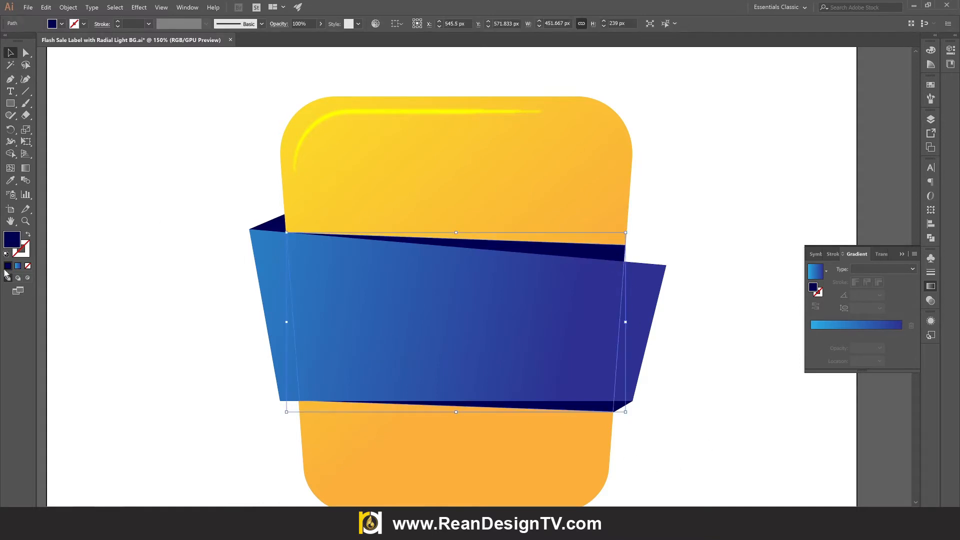
pyautogui.click(10, 180)
pyautogui.click(334, 275)
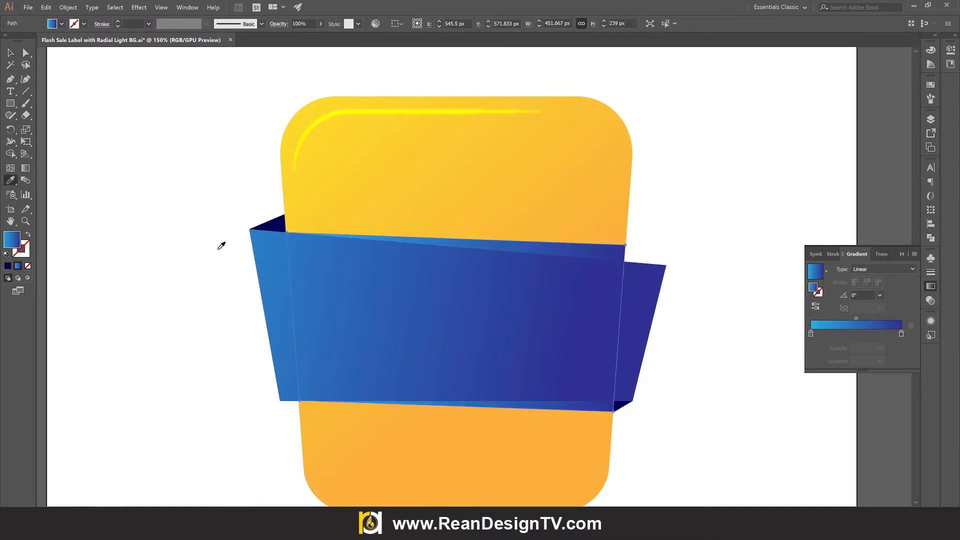
pyautogui.click(9, 54)
pyautogui.click(643, 243)
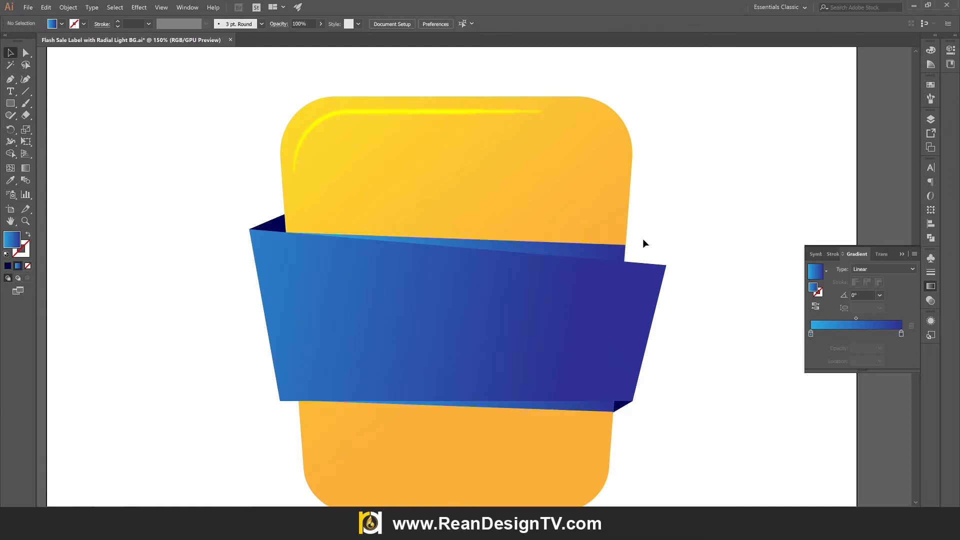
# Set both gradient stops of the shadow shape to dark brown
pyautogui.click(609, 259)
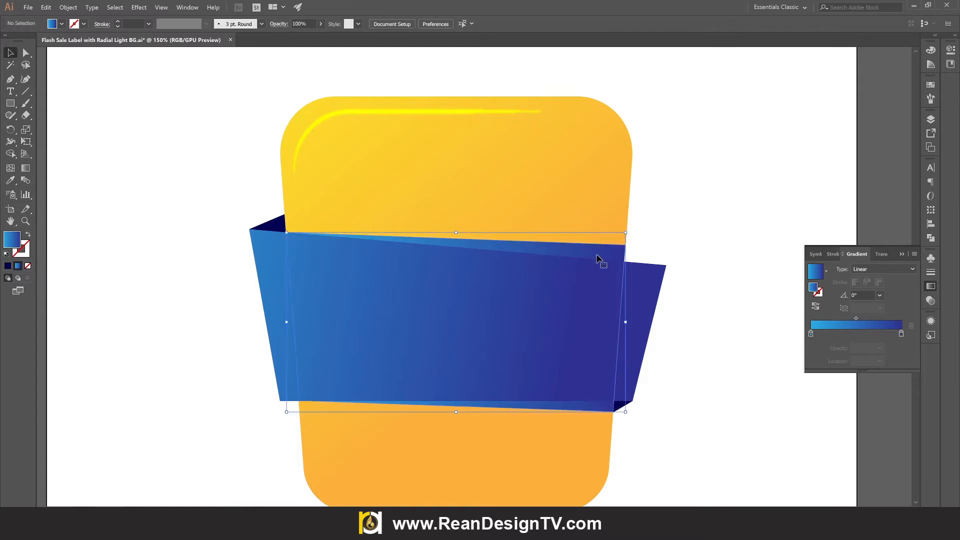
pyautogui.doubleClick(901, 334)
pyautogui.click(834, 379)
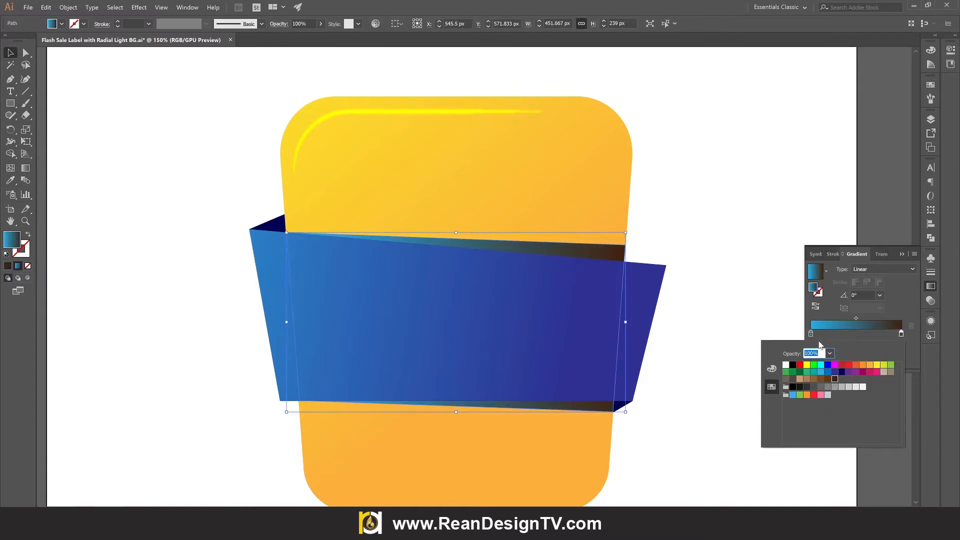
pyautogui.click(811, 333)
pyautogui.doubleClick(810, 333)
pyautogui.click(833, 380)
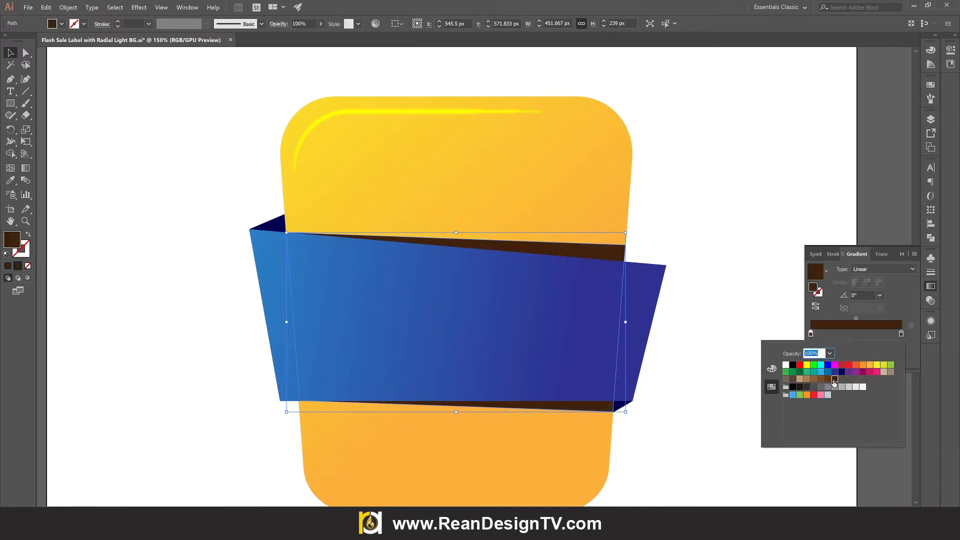
pyautogui.click(750, 309)
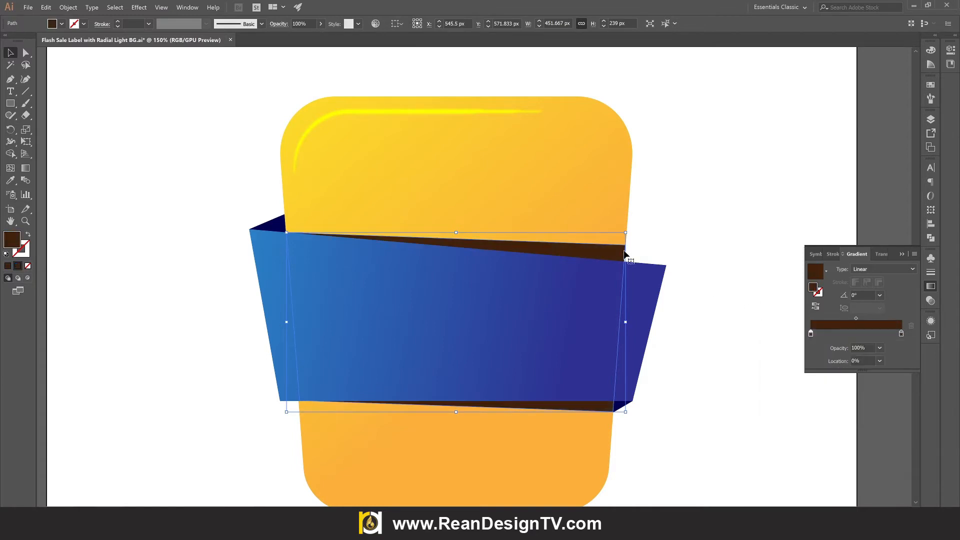
# Fade the shadow's brown gradient out toward the right by setting its end stop's opacity to 0%
pyautogui.click(901, 334)
pyautogui.click(879, 348)
pyautogui.click(886, 381)
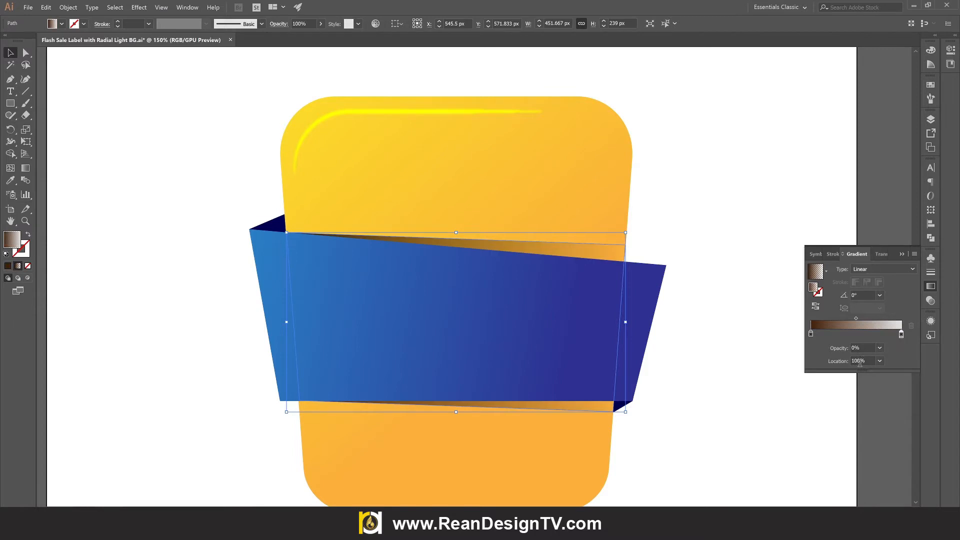
pyautogui.click(772, 400)
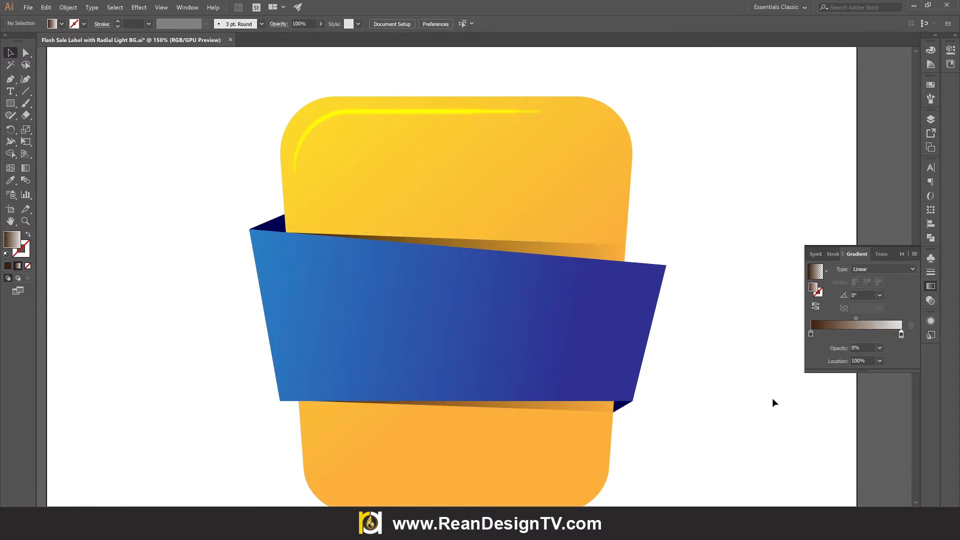
# Narrow the upper shadow by moving the shadow shape's top-right corner point slightly down along the badge's edge
pyautogui.click(604, 248)
pyautogui.click(25, 52)
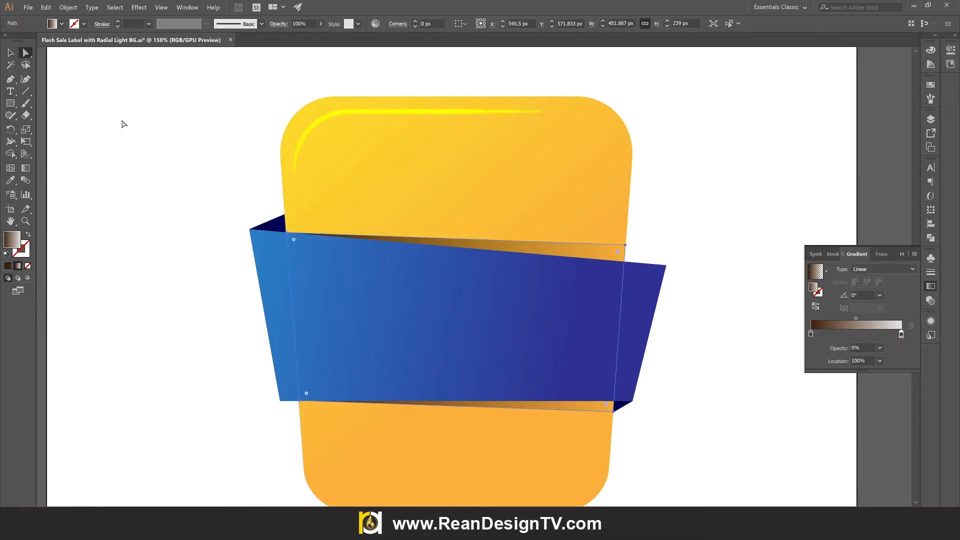
pyautogui.moveTo(626, 246); pyautogui.dragTo(625, 249)
pyautogui.click(678, 434)
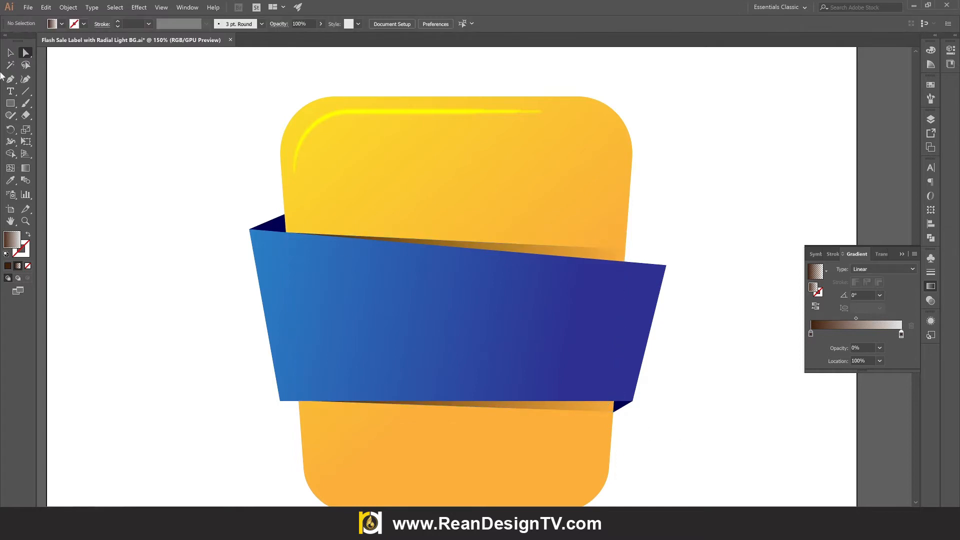
# Soften the brown shadow shape behind the blue band with a Gaussian Blur of 4.6 pixels radius
pyautogui.click(10, 52)
pyautogui.click(610, 258)
pyautogui.click(139, 7)
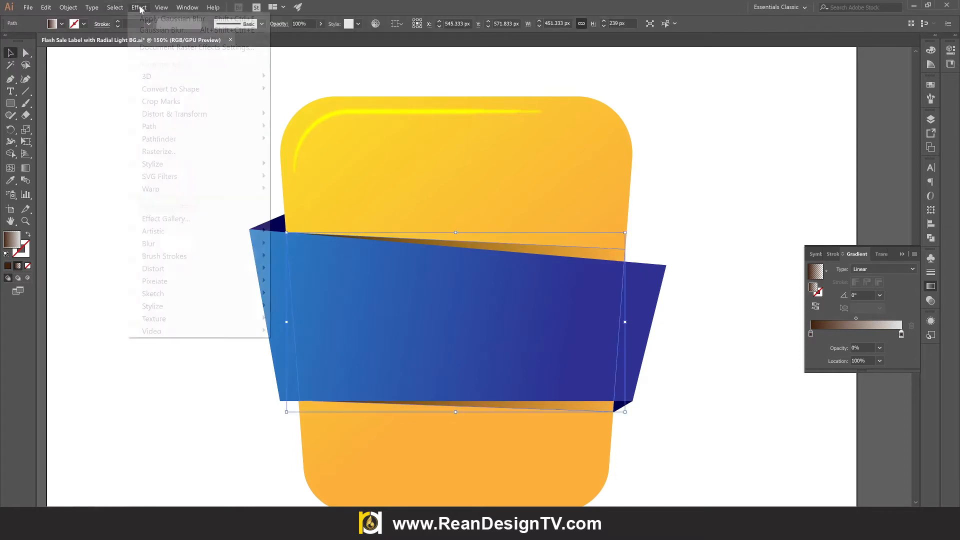
pyautogui.moveTo(191, 245)
pyautogui.click(334, 244)
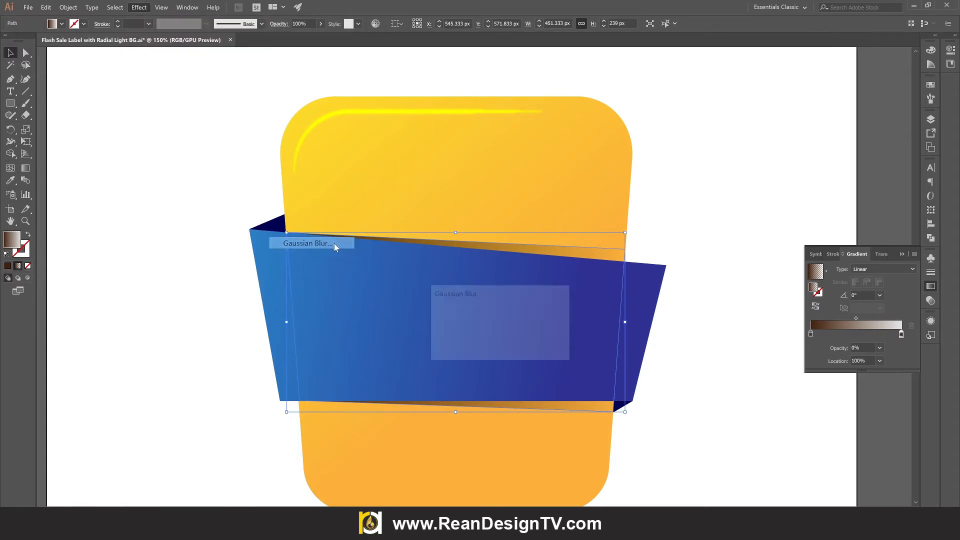
pyautogui.click(448, 341)
pyautogui.click(471, 318)
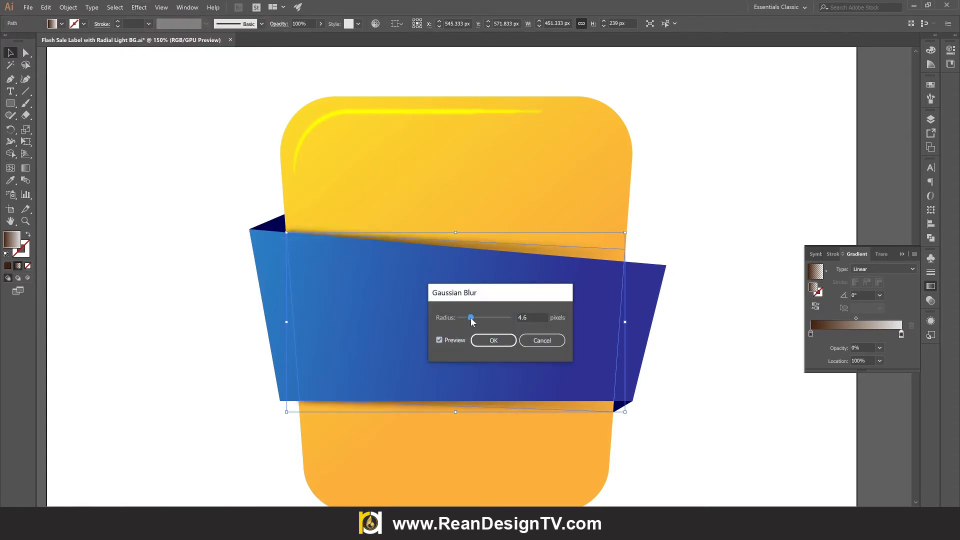
pyautogui.click(494, 341)
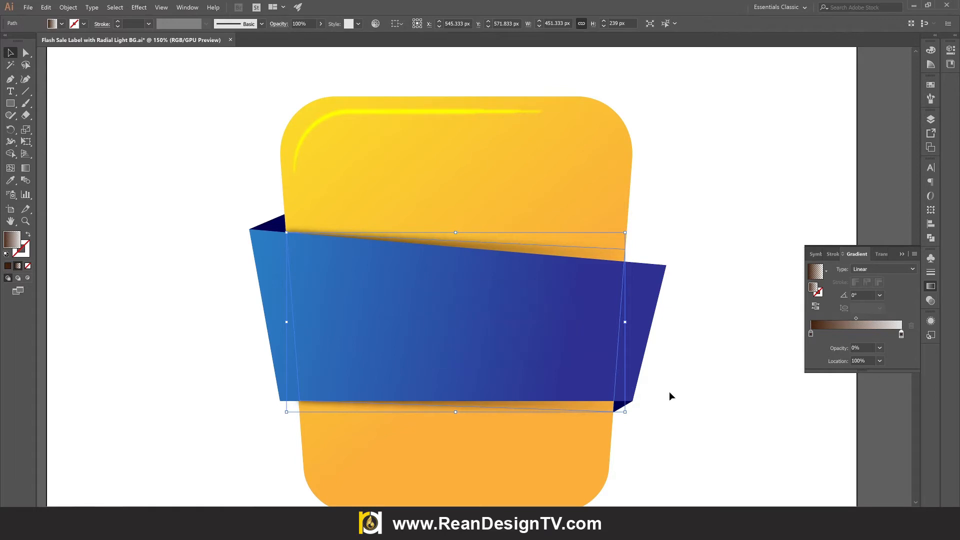
pyautogui.click(733, 434)
# Tuck the blurred shadow's two left corner points slightly inward behind the blue band
pyautogui.click(598, 407)
pyautogui.click(21, 54)
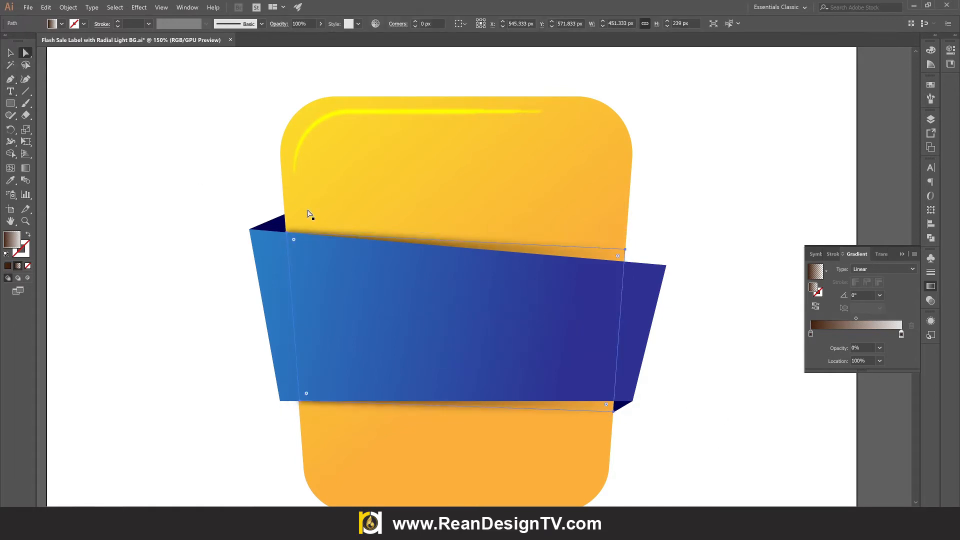
pyautogui.click(288, 234)
pyautogui.moveTo(286, 233); pyautogui.dragTo(286, 237)
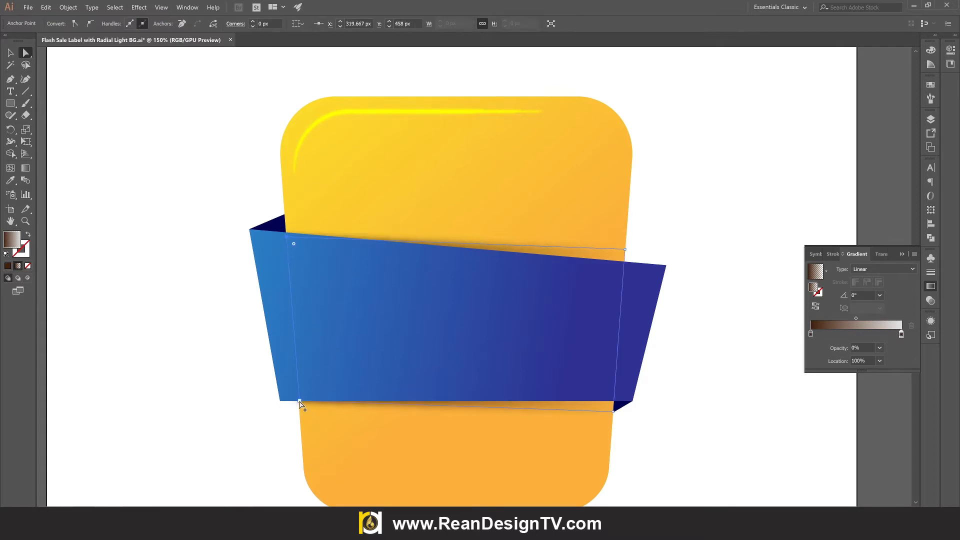
pyautogui.moveTo(299, 402); pyautogui.dragTo(298, 397)
pyautogui.click(736, 429)
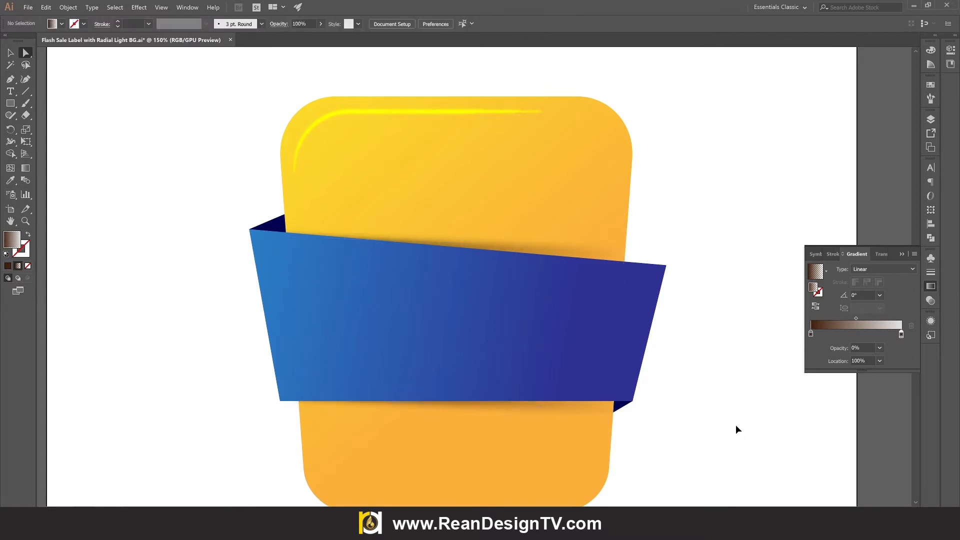
pyautogui.scroll(-2, 735, 425)
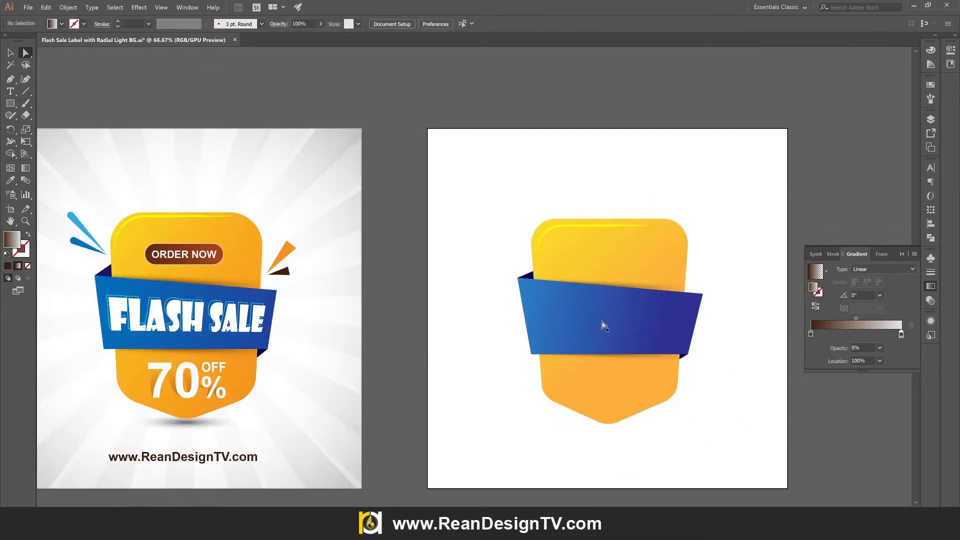
# Draw a rectangle about 261 by 63 px on the upper part of the yellow badge
pyautogui.click(10, 53)
pyautogui.moveTo(430, 168); pyautogui.dragTo(451, 165)
pyautogui.hscroll(2, 701, 251)
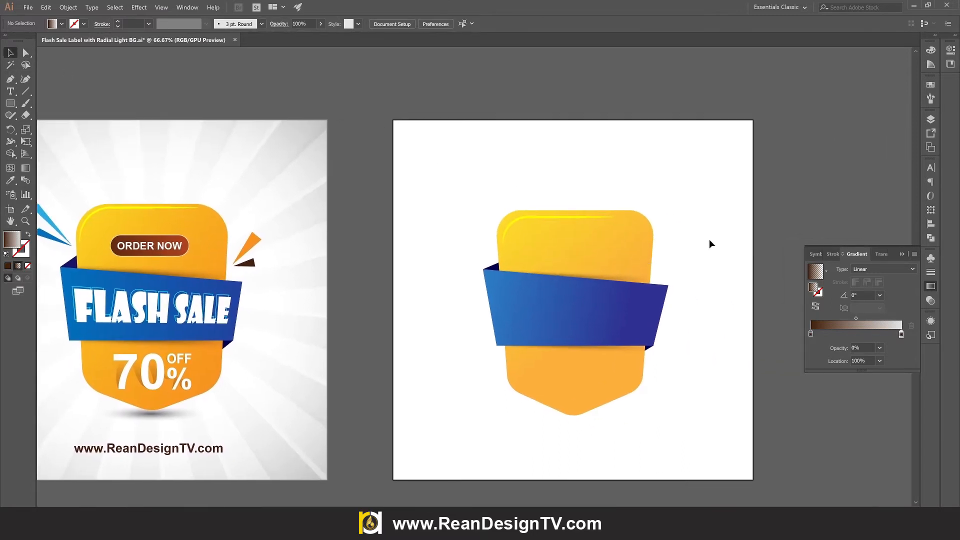
pyautogui.hscroll(-1, 539, 249)
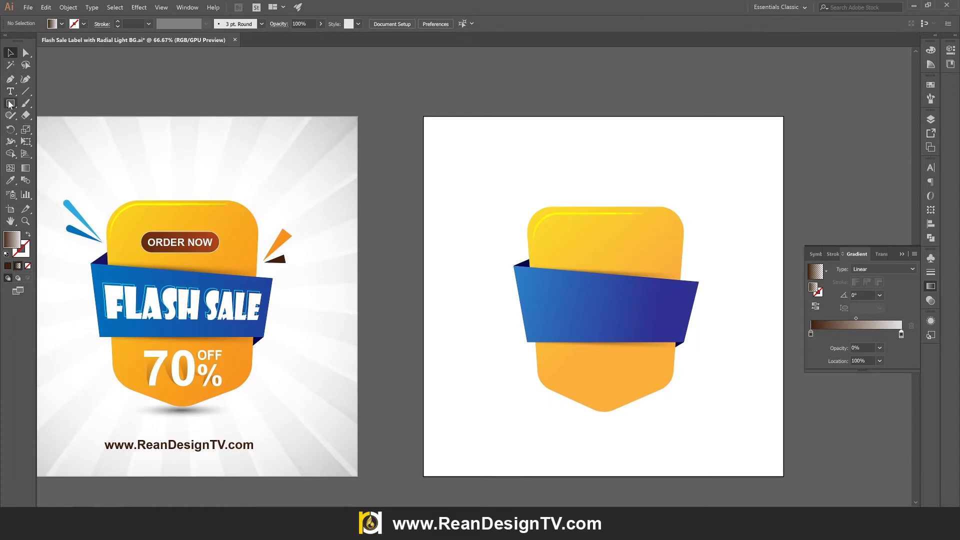
pyautogui.press('m')
pyautogui.moveTo(562, 232); pyautogui.dragTo(649, 253)
# Round the rectangle's corners by about 31.5 px into a pill shape
pyautogui.press('a')
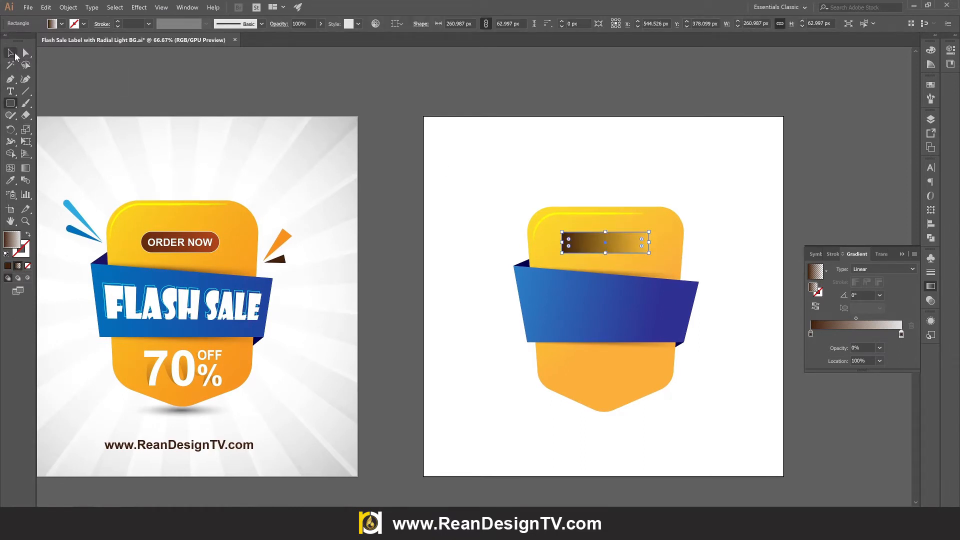
pyautogui.moveTo(563, 239); pyautogui.dragTo(600, 252)
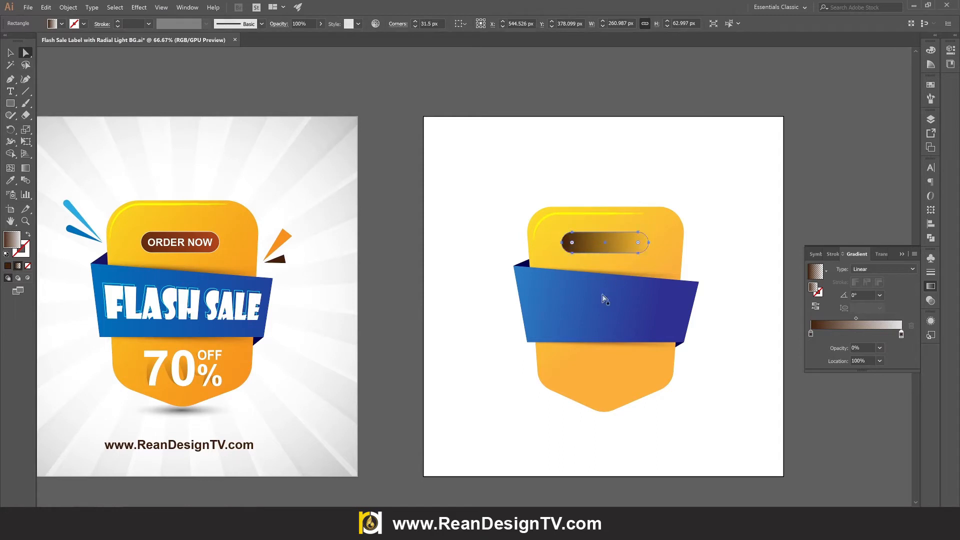
pyautogui.click(10, 52)
pyautogui.click(719, 276)
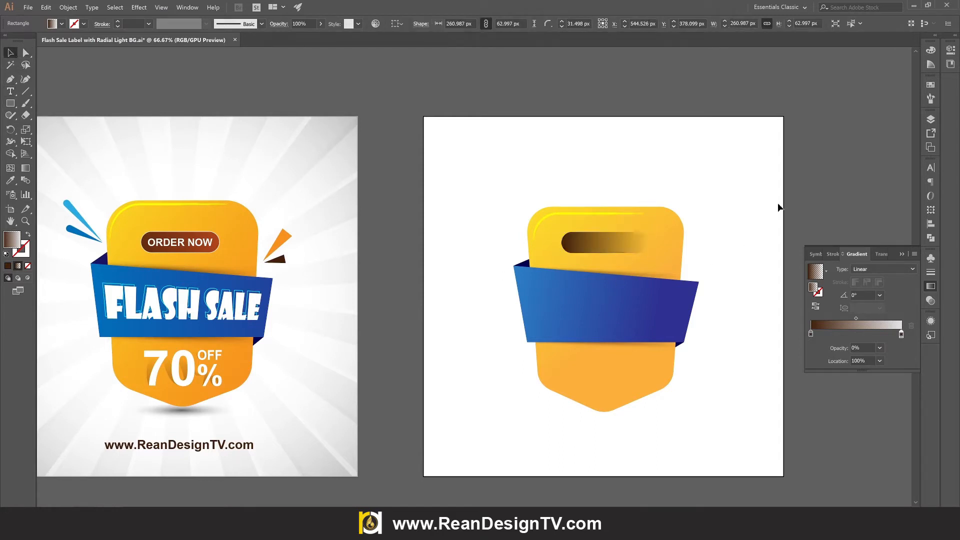
# Set the end stop of the pill's gradient to 100% opacity and orange
pyautogui.click(620, 244)
pyautogui.click(879, 349)
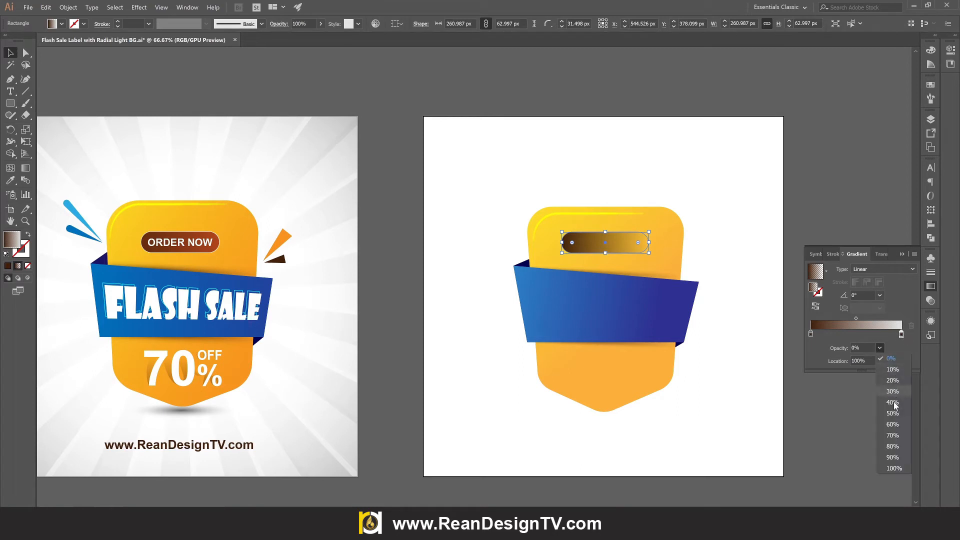
pyautogui.click(889, 469)
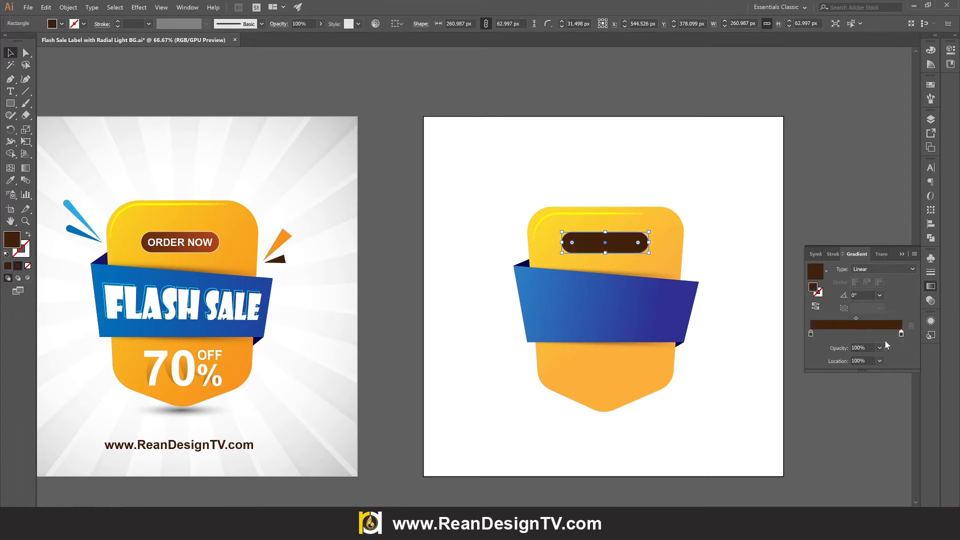
pyautogui.doubleClick(901, 333)
pyautogui.click(873, 368)
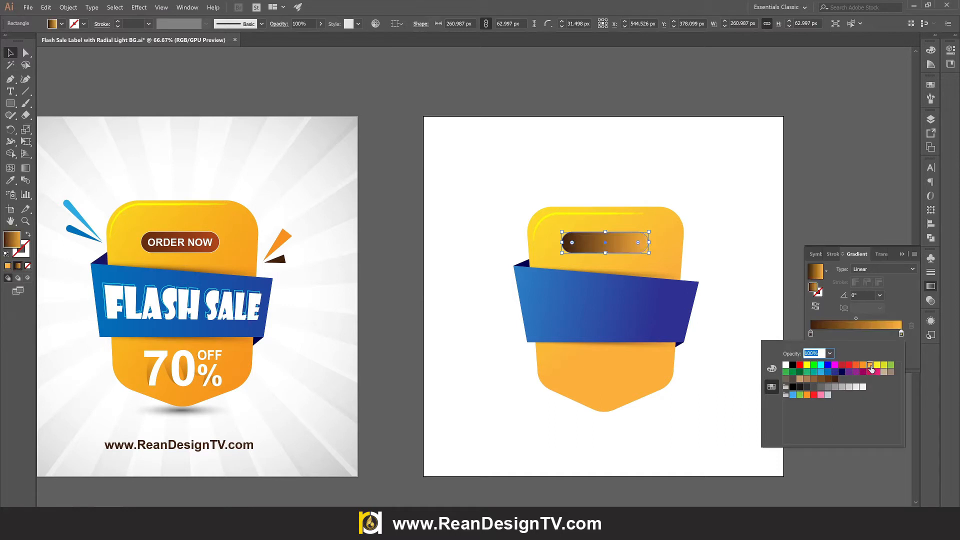
pyautogui.click(862, 366)
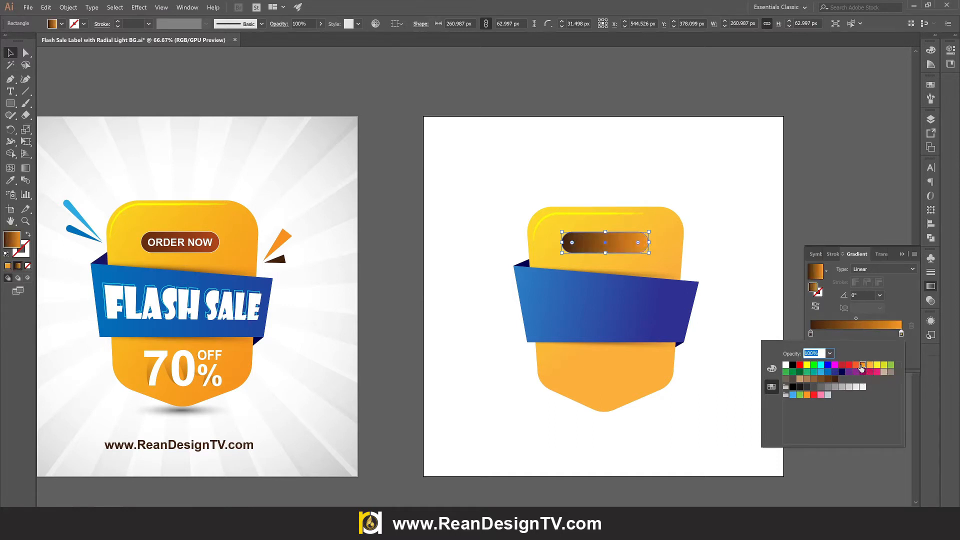
pyautogui.click(827, 206)
pyautogui.click(827, 207)
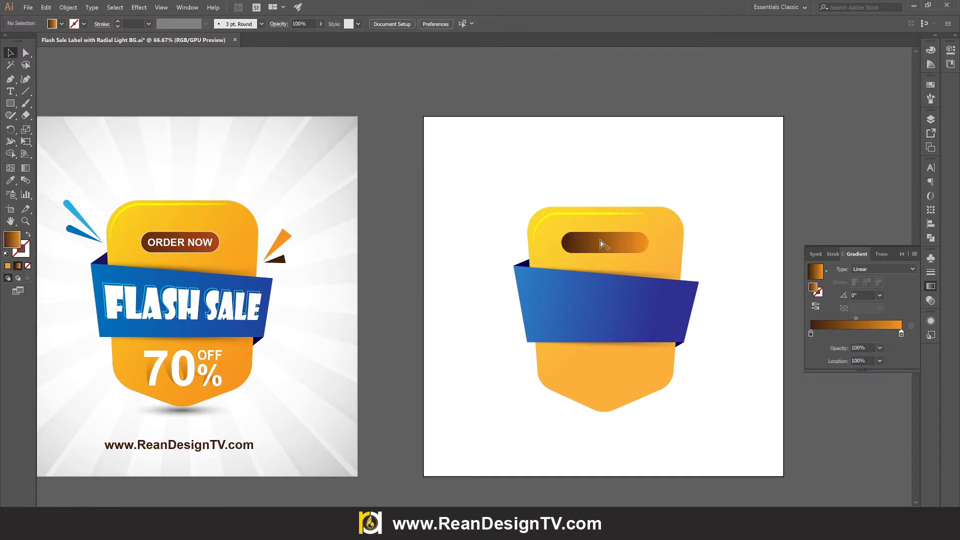
# Give the gradient pill a white 1 pt outline
pyautogui.scroll(1, 602, 242)
pyautogui.click(658, 249)
pyautogui.scroll(2, 658, 249)
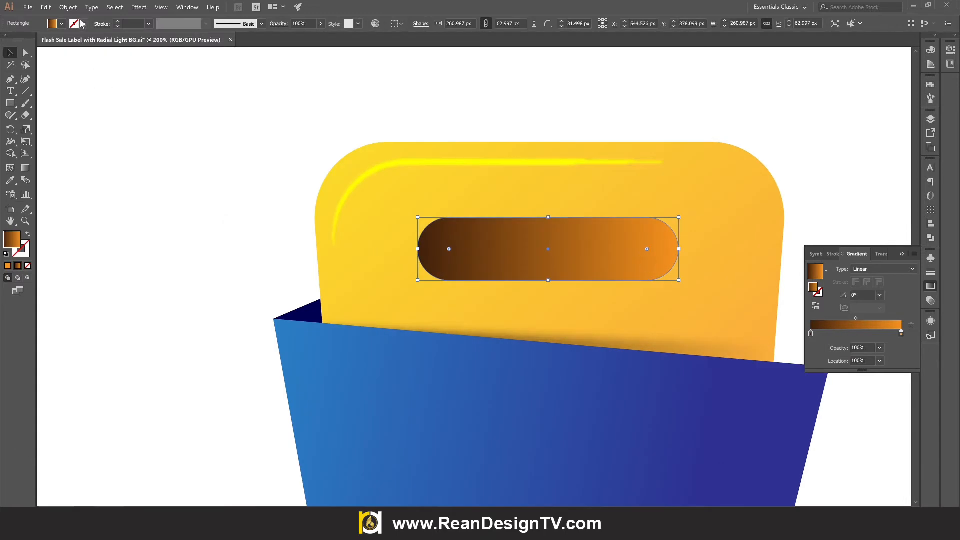
pyautogui.click(83, 24)
pyautogui.click(20, 39)
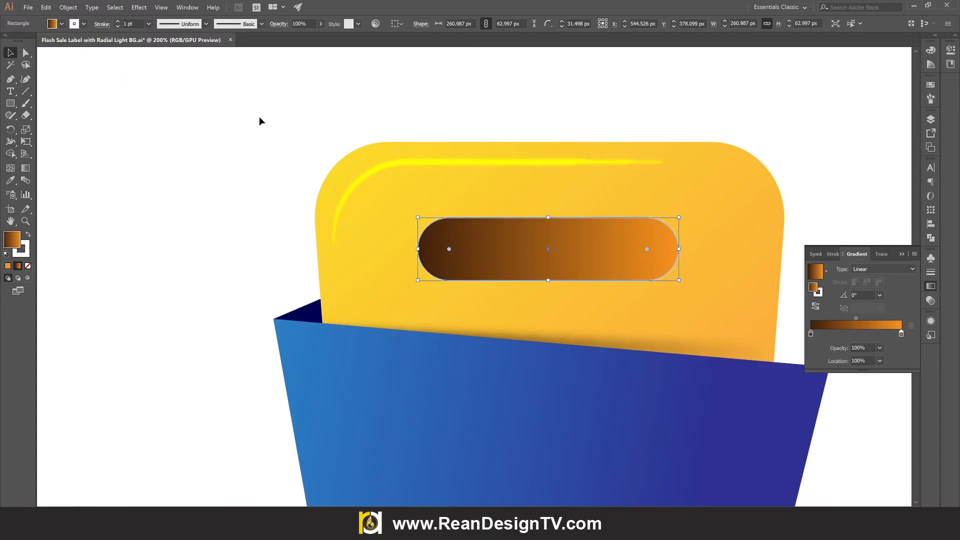
pyautogui.click(259, 121)
# Shift the pill's gradient midpoint well to the right and extend the gradient's end slightly past the shape with the Gradient tool
pyautogui.click(497, 275)
pyautogui.press('g')
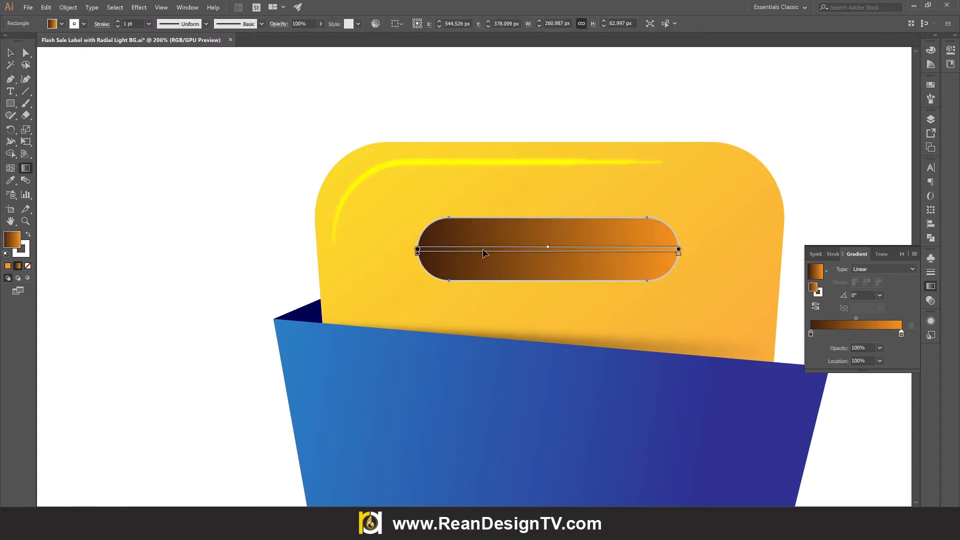
pyautogui.moveTo(548, 249); pyautogui.dragTo(618, 249)
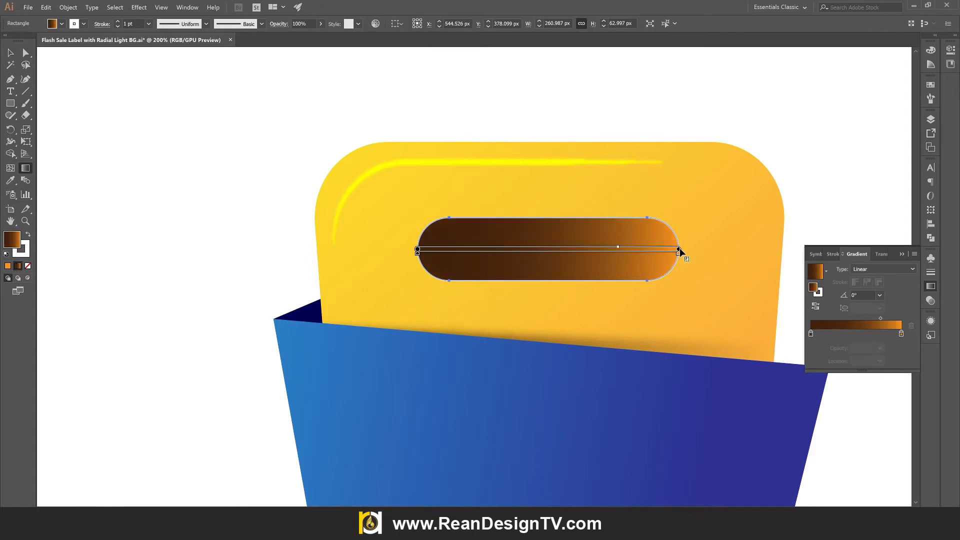
pyautogui.moveTo(680, 249); pyautogui.dragTo(689, 249)
pyautogui.click(10, 53)
pyautogui.click(159, 86)
pyautogui.scroll(-3, 407, 218)
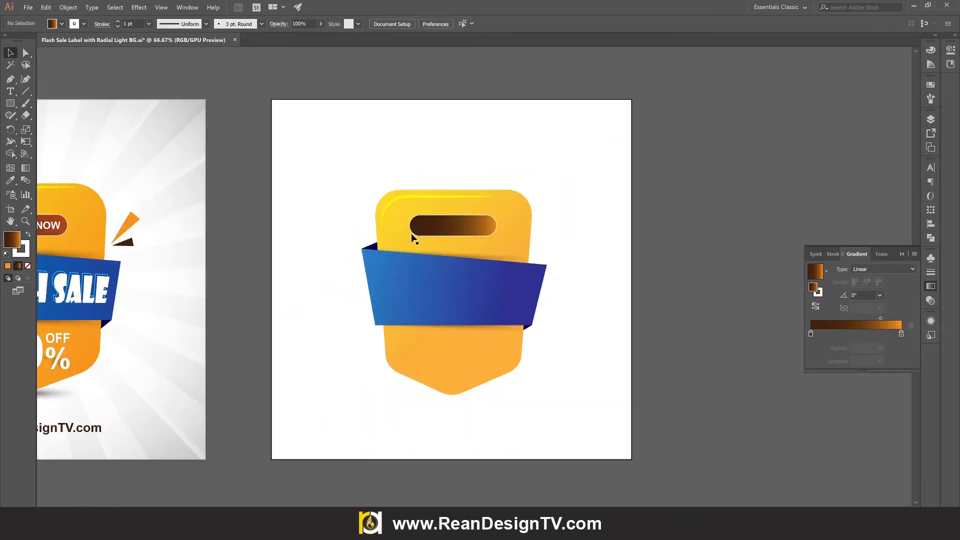
# Add the text "ORDER NOW" in Arial Bold above the new artboard and fill it with white
pyautogui.moveTo(322, 196); pyautogui.dragTo(442, 205)
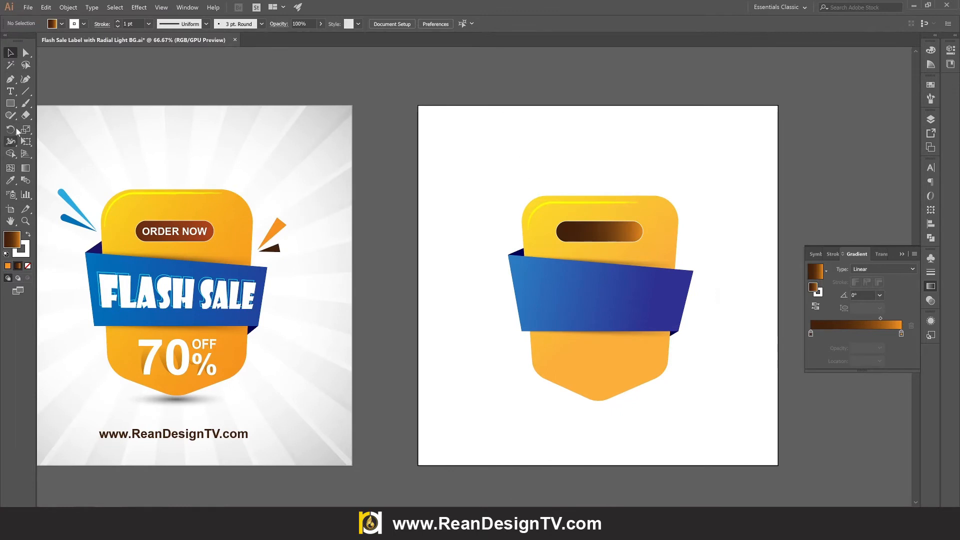
pyautogui.click(11, 91)
pyautogui.click(524, 85)
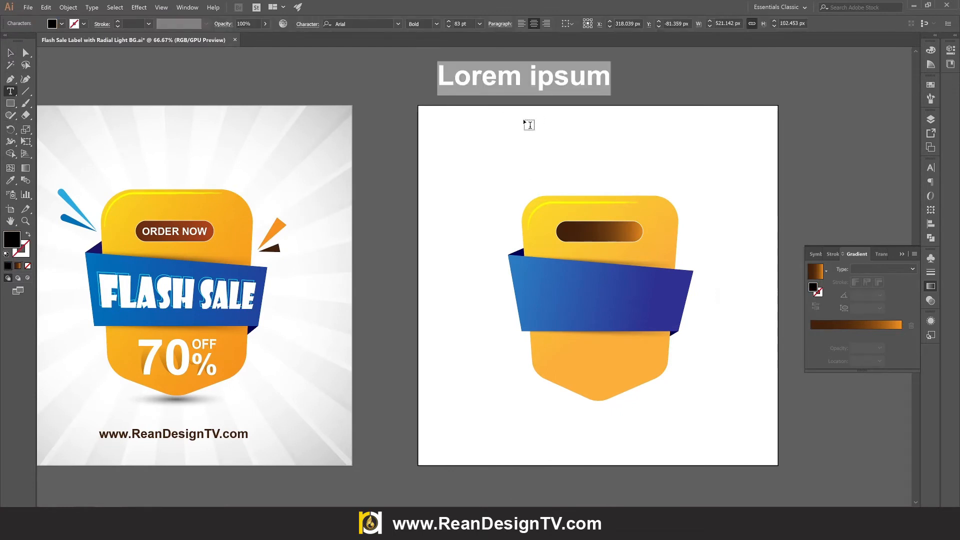
pyautogui.write('ORD')
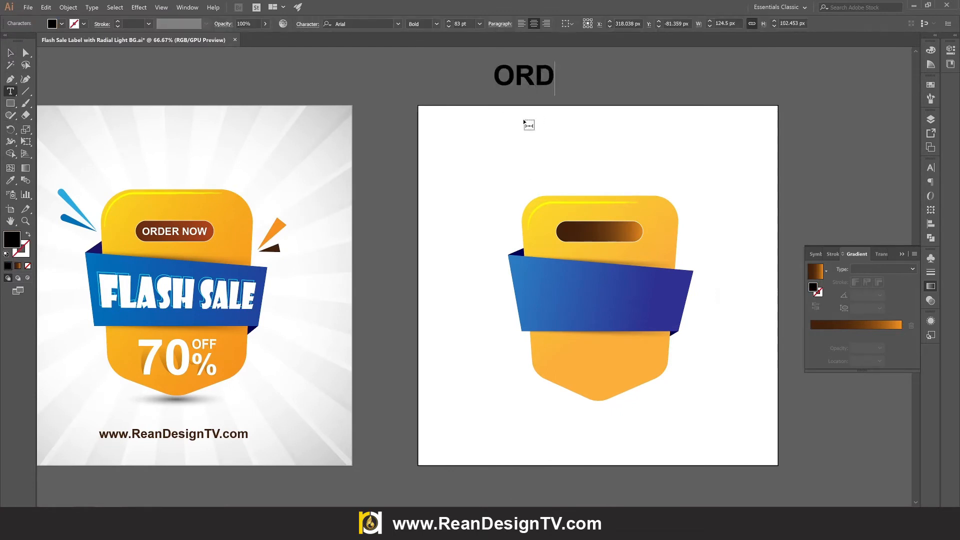
pyautogui.write('ER NOW')
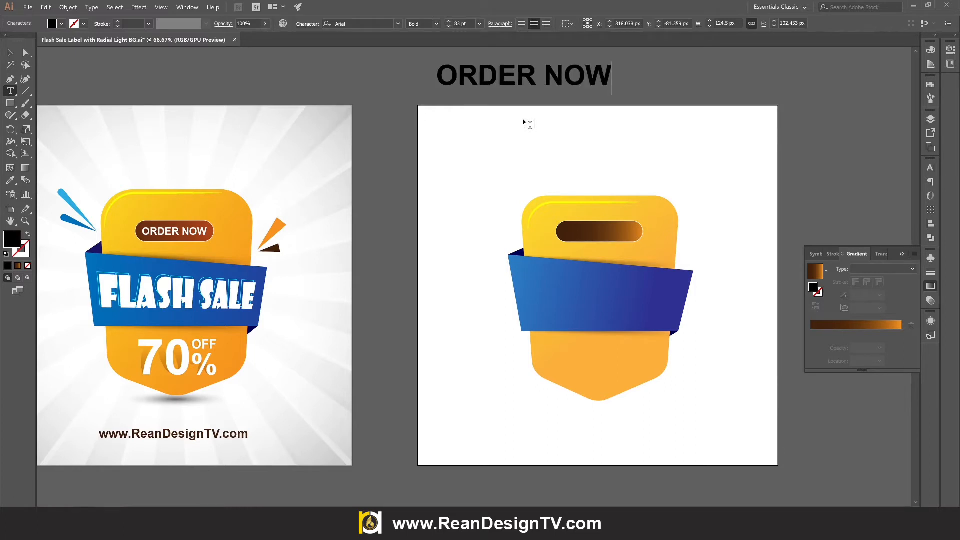
pyautogui.click(10, 52)
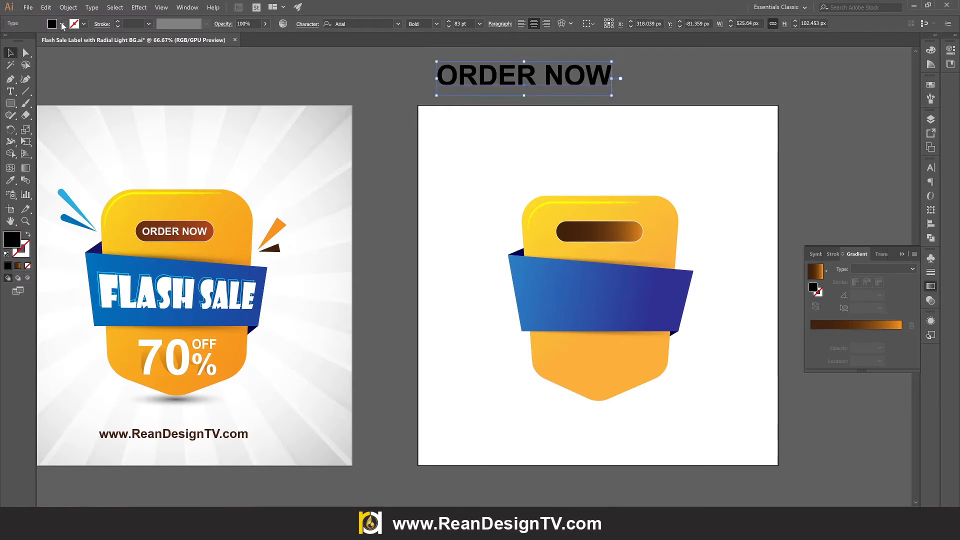
pyautogui.click(61, 24)
pyautogui.click(20, 42)
pyautogui.click(516, 84)
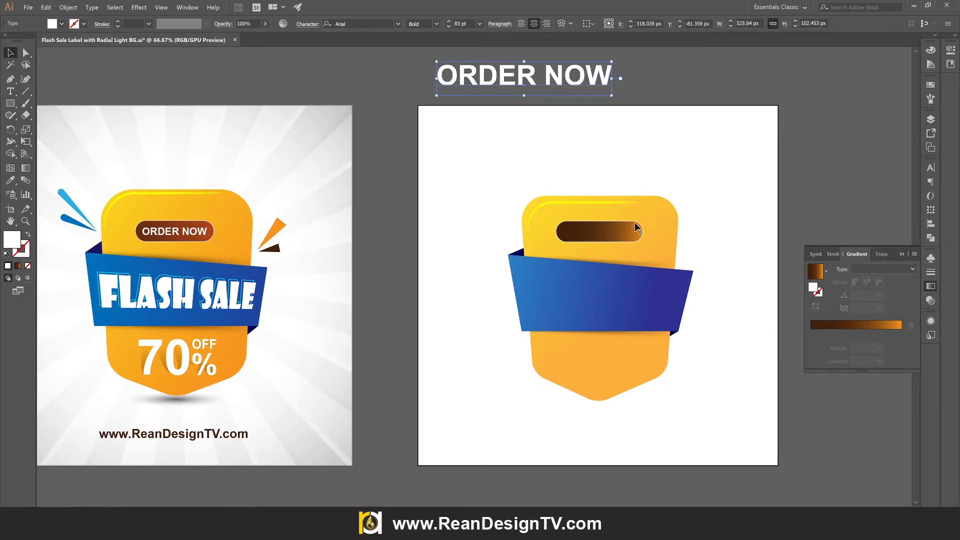
# Move the "ORDER NOW" text onto the brown-orange pill, scaling it down to fit centred inside
pyautogui.moveTo(608, 75); pyautogui.dragTo(593, 211)
pyautogui.scroll(3, 615, 231)
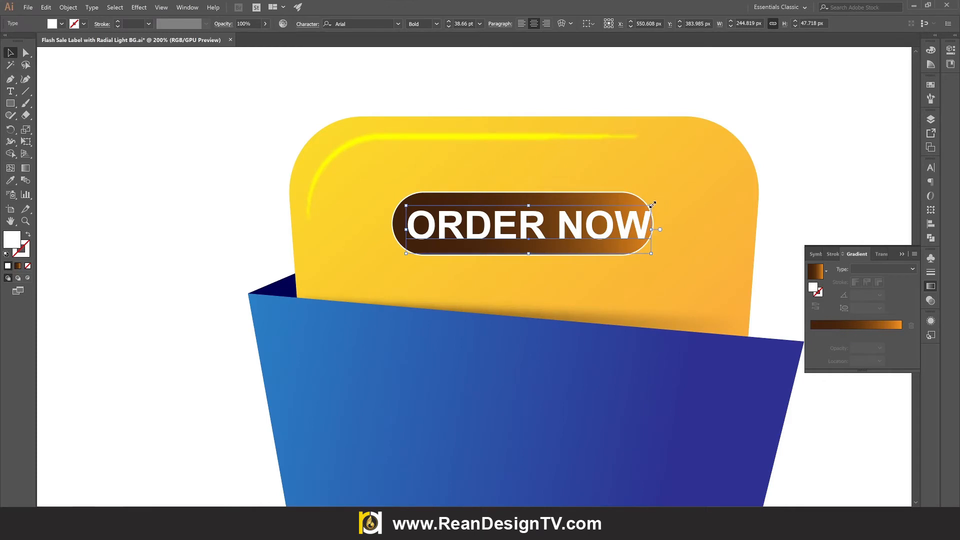
pyautogui.moveTo(653, 205); pyautogui.dragTo(629, 206)
pyautogui.keyDown('shift'); pyautogui.click(398, 239); pyautogui.keyUp('shift')
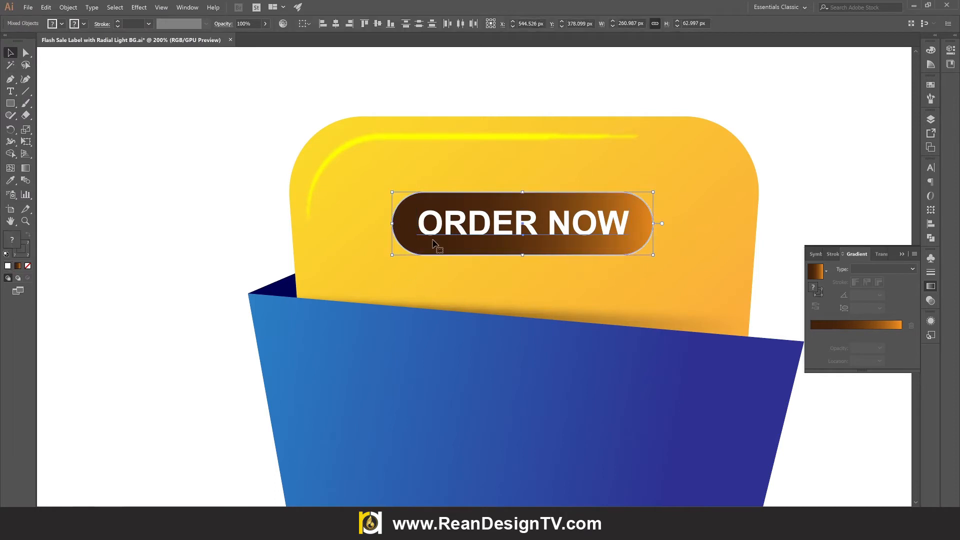
pyautogui.rightClick(235, 143)
pyautogui.click(242, 202)
pyautogui.click(242, 203)
pyautogui.scroll(-3, 446, 263)
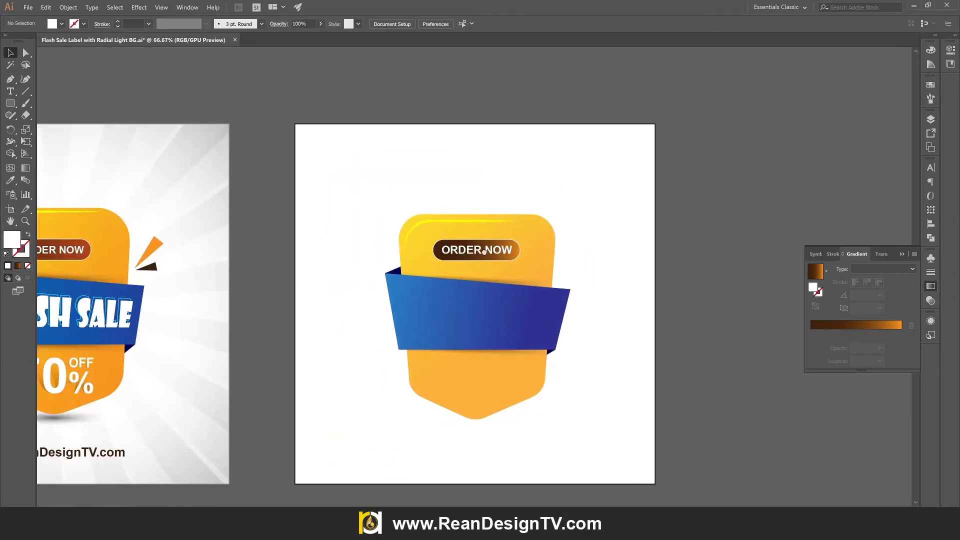
# Add the text "FLASH SALE" above the new artboard
pyautogui.moveTo(386, 247); pyautogui.dragTo(535, 226)
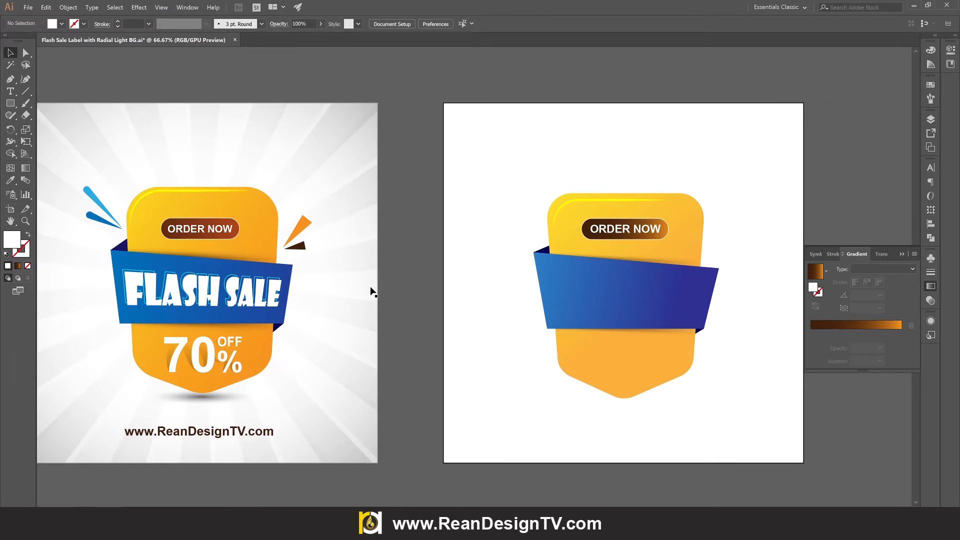
pyautogui.click(10, 91)
pyautogui.click(515, 78)
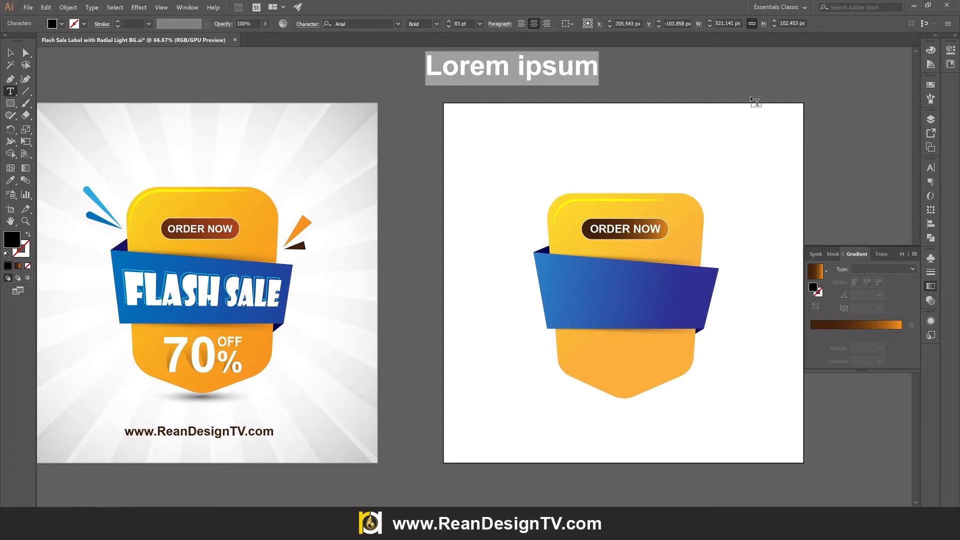
pyautogui.write('F')
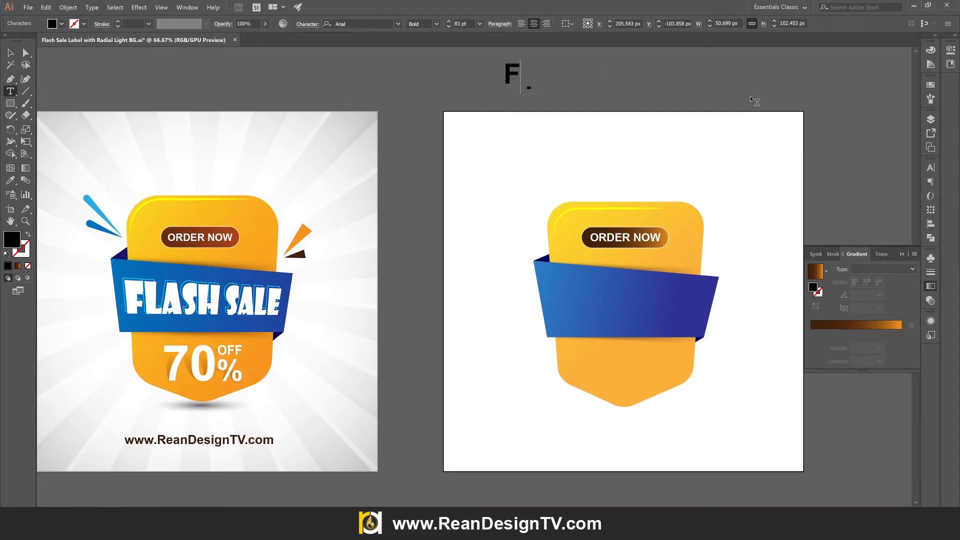
pyautogui.write('LAS')
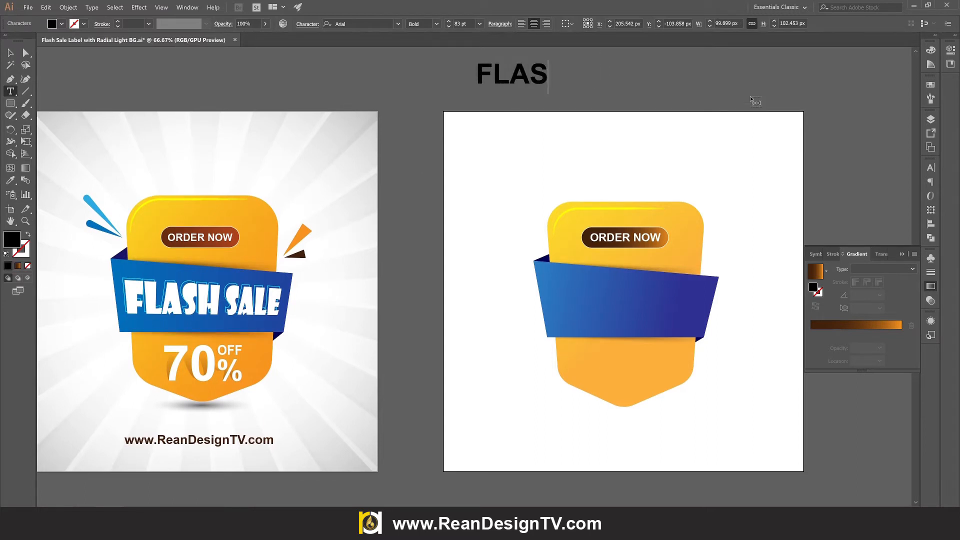
pyautogui.write('H SALE')
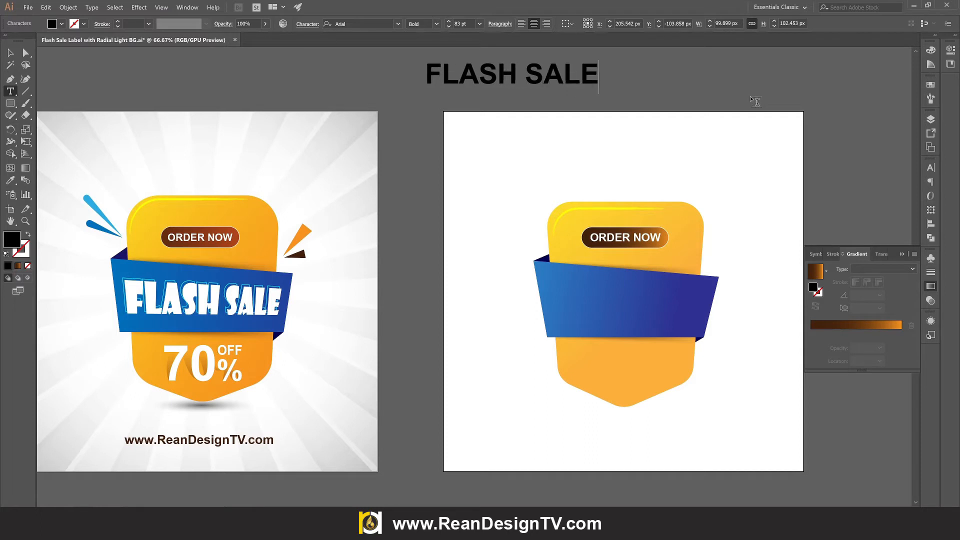
# Set the "FLASH SALE" text in Showcard Gothic and fill it with white
pyautogui.click(6, 52)
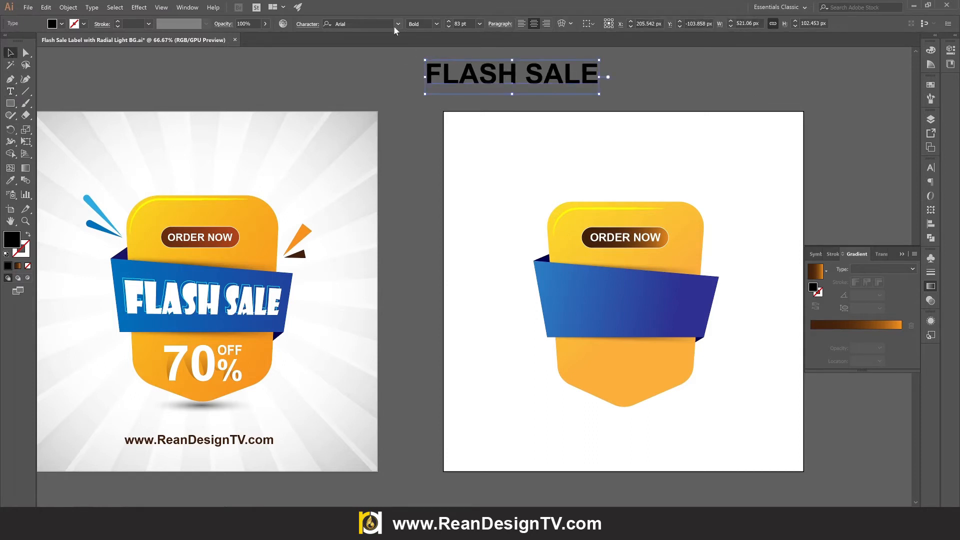
pyautogui.click(397, 26)
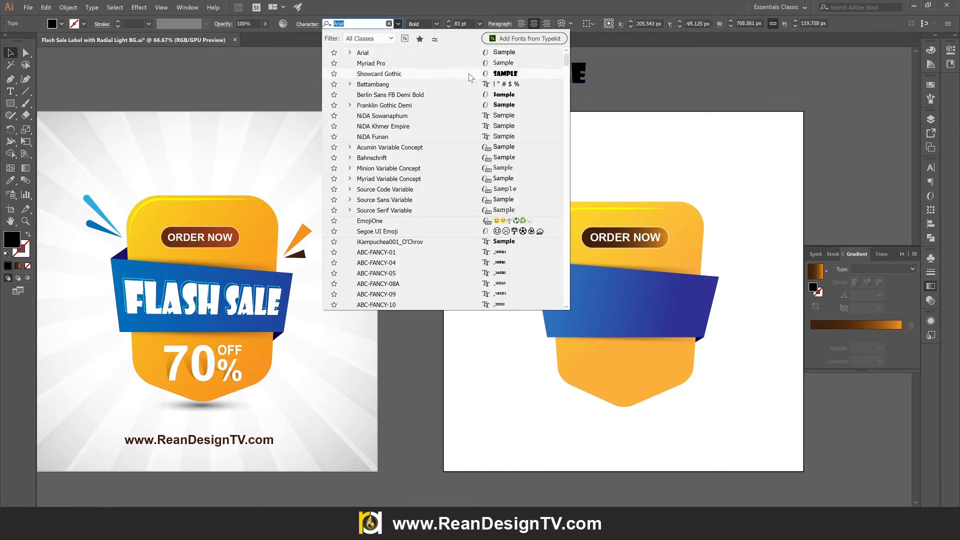
pyautogui.click(403, 75)
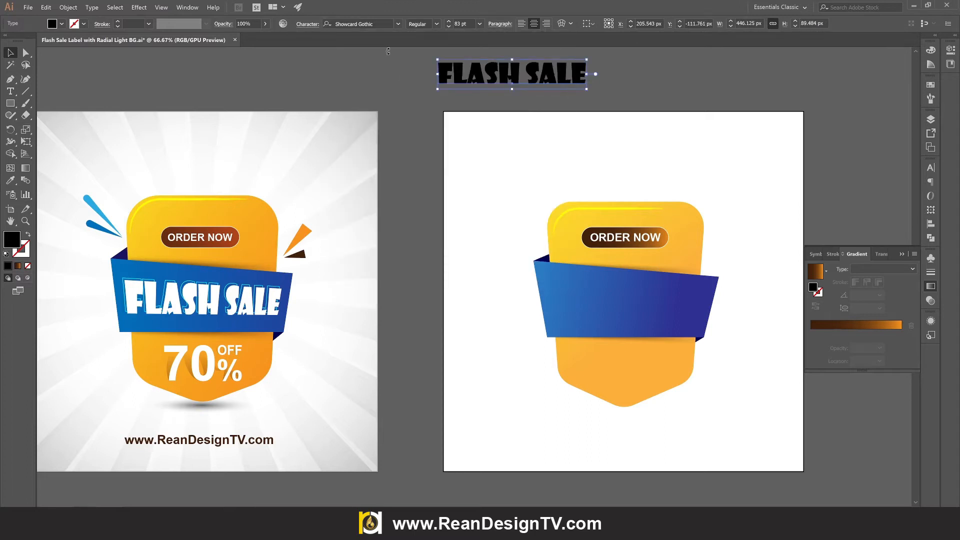
pyautogui.click(62, 23)
pyautogui.click(21, 42)
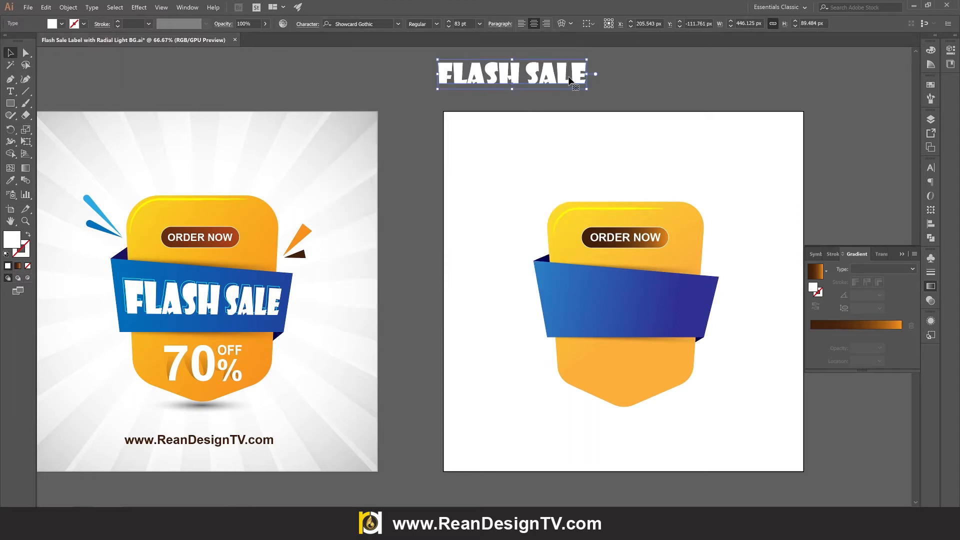
# Move the "FLASH SALE" text onto the blue ribbon and try to distort it with the Free Transform tool
pyautogui.moveTo(517, 77); pyautogui.dragTo(695, 302)
pyautogui.scroll(2, 688, 310)
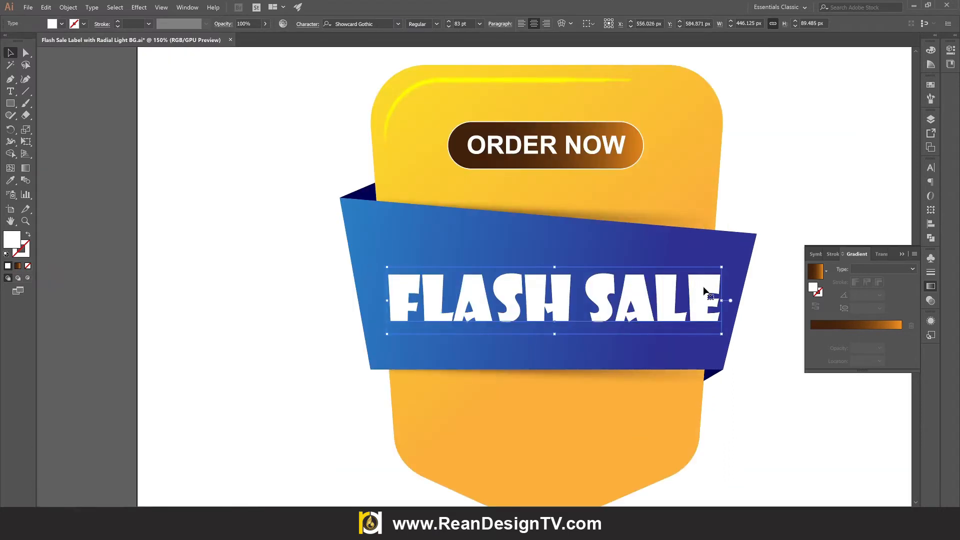
pyautogui.click(27, 143)
pyautogui.moveTo(28, 144); pyautogui.dragTo(60, 154)
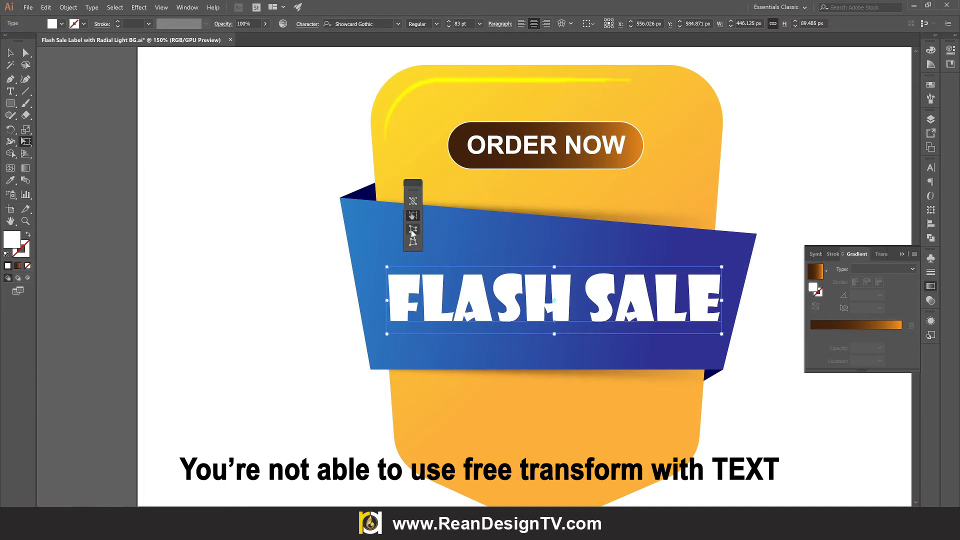
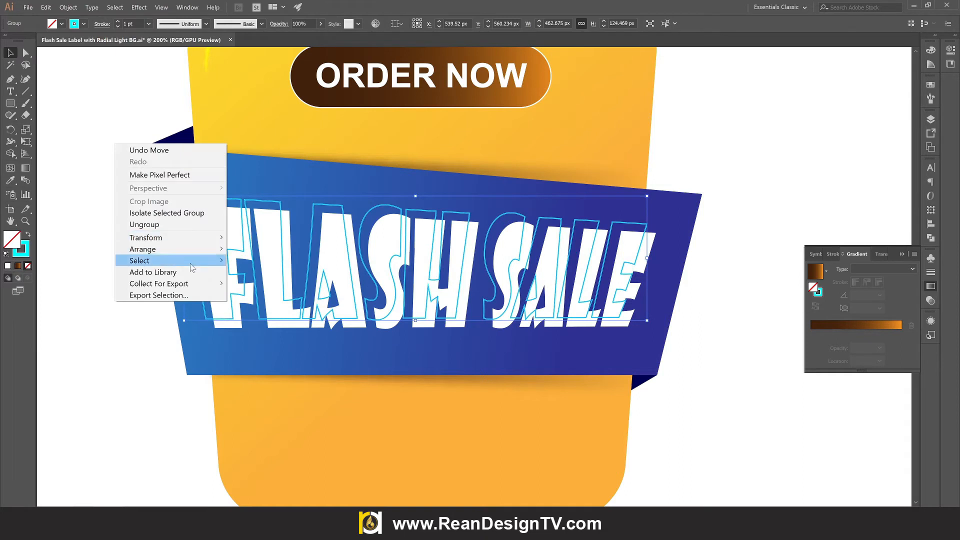
# Send the cyan outline copy of "FLASH SALE" backward so it sits directly behind the white lettering
pyautogui.moveTo(200, 249)
pyautogui.click(303, 283)
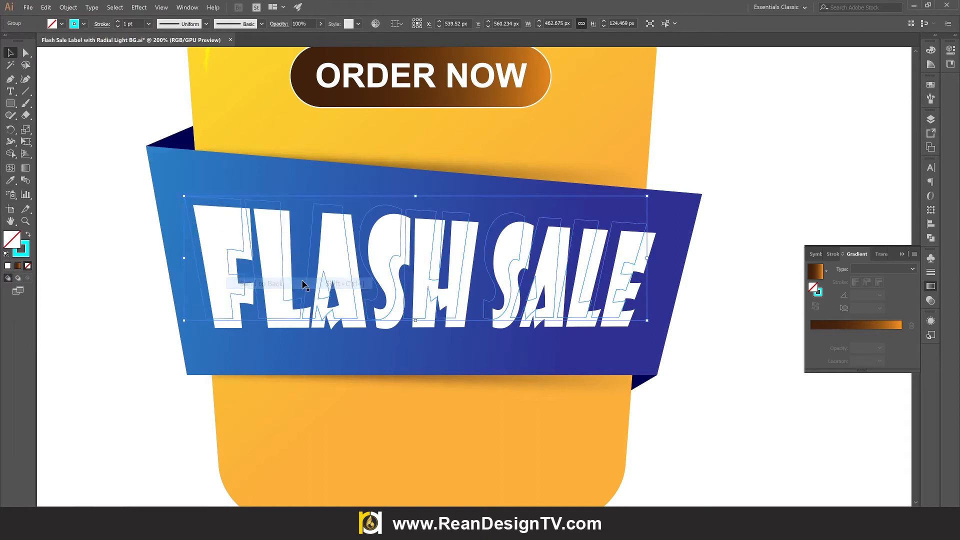
pyautogui.rightClick(193, 231)
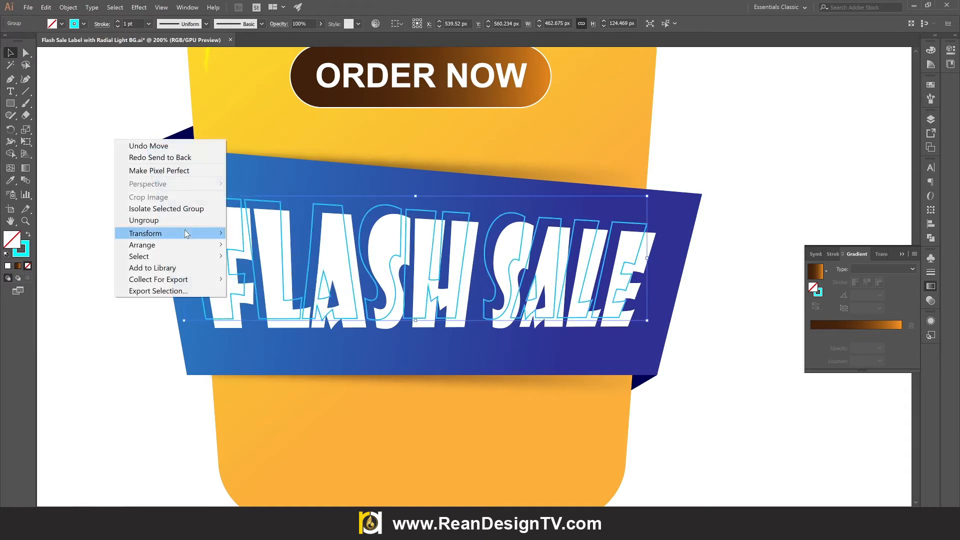
pyautogui.moveTo(150, 243)
pyautogui.click(288, 271)
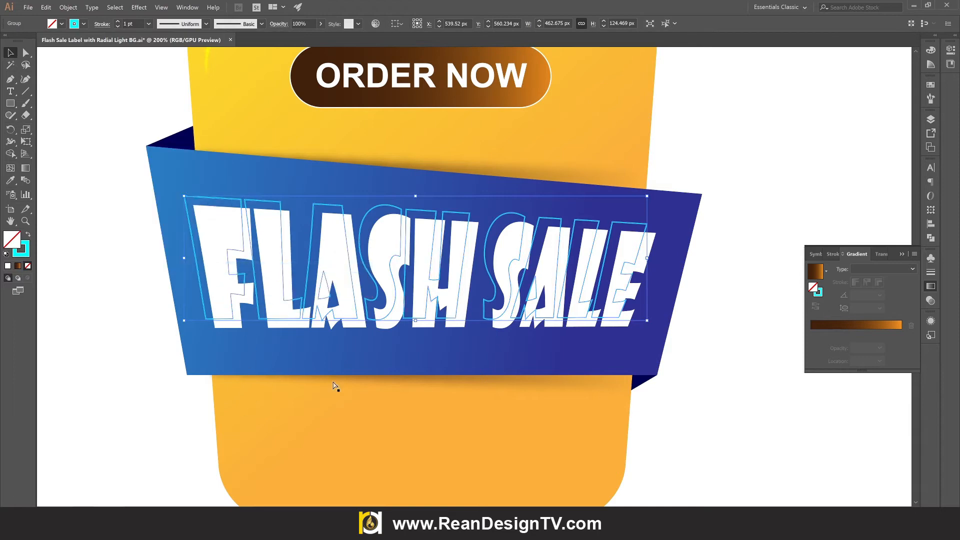
pyautogui.scroll(-3, 358, 378)
pyautogui.click(682, 400)
pyautogui.moveTo(231, 373); pyautogui.dragTo(489, 398)
pyautogui.scroll(-1, 450, 397)
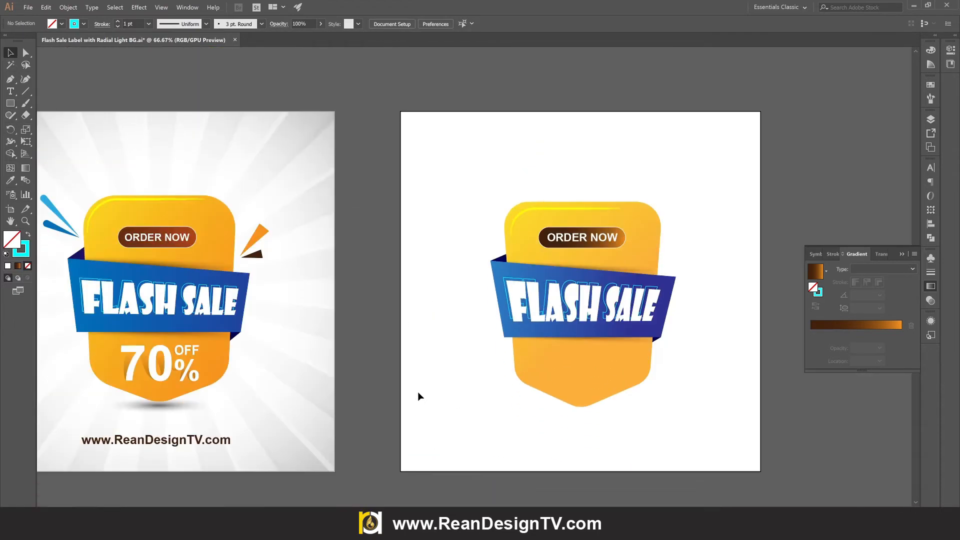
# Nudge the cyan "FLASH SALE" outline 4 px right and 4 px down, closer to the white lettering
pyautogui.scroll(4, 647, 307)
pyautogui.click(664, 210)
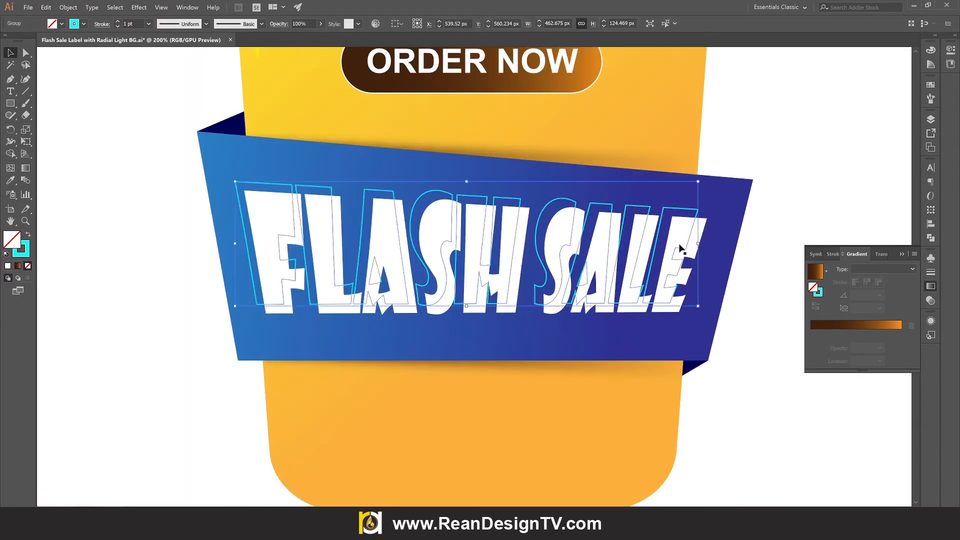
pyautogui.press('Right')
pyautogui.press('Right')
pyautogui.press('Right')
pyautogui.press('Right')
pyautogui.press('Down')
pyautogui.press('Down')
pyautogui.press('Down')
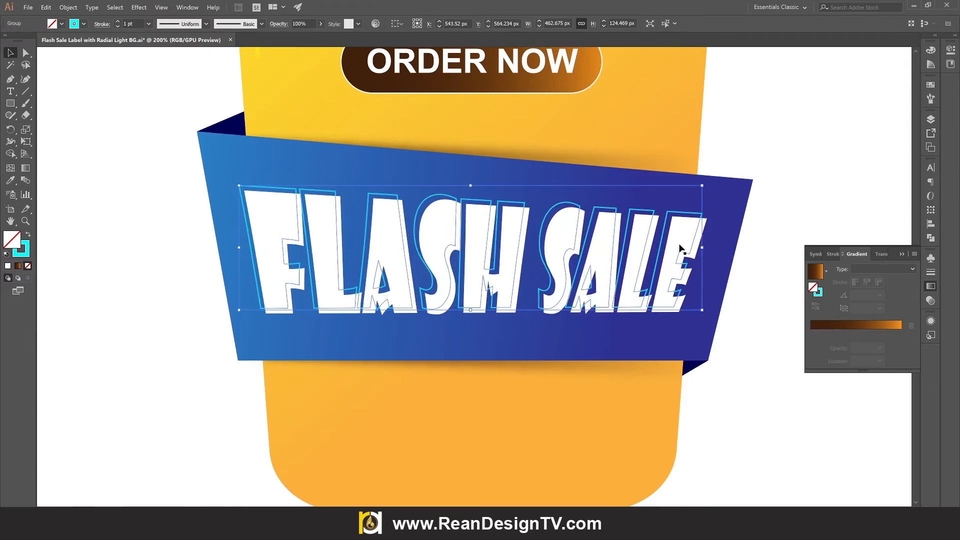
pyautogui.scroll(-2, 682, 251)
pyautogui.scroll(-1, 571, 347)
pyautogui.click(416, 389)
pyautogui.scroll(-3, 417, 389)
pyautogui.moveTo(379, 366); pyautogui.dragTo(424, 333)
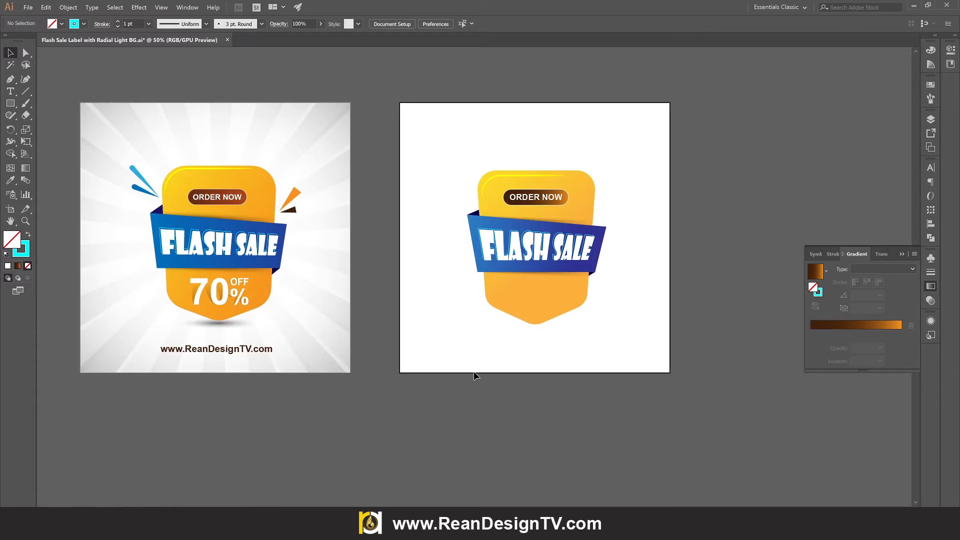
# Add the text "70" on the orange badge area below the blue ribbon
pyautogui.scroll(2, 650, 295)
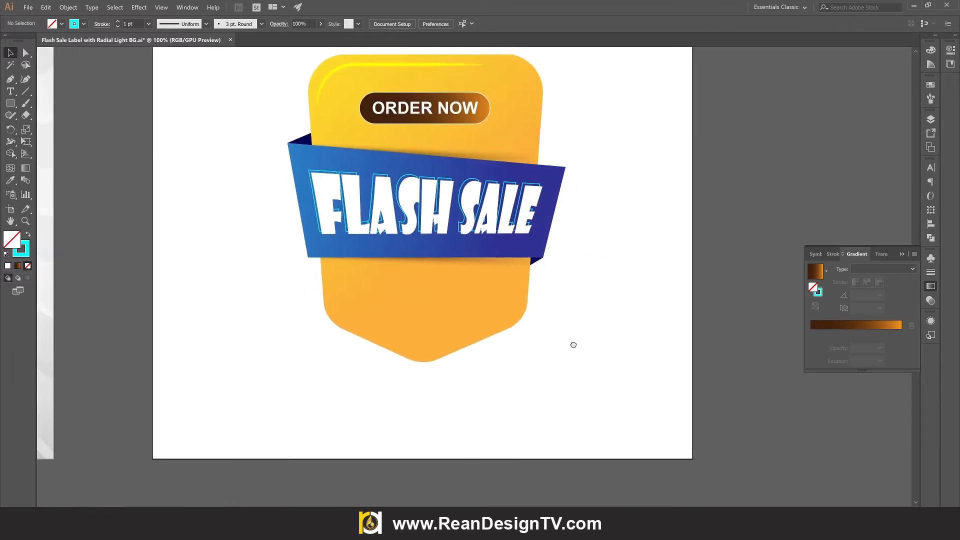
pyautogui.scroll(1, 470, 336)
pyautogui.scroll(-1, 477, 353)
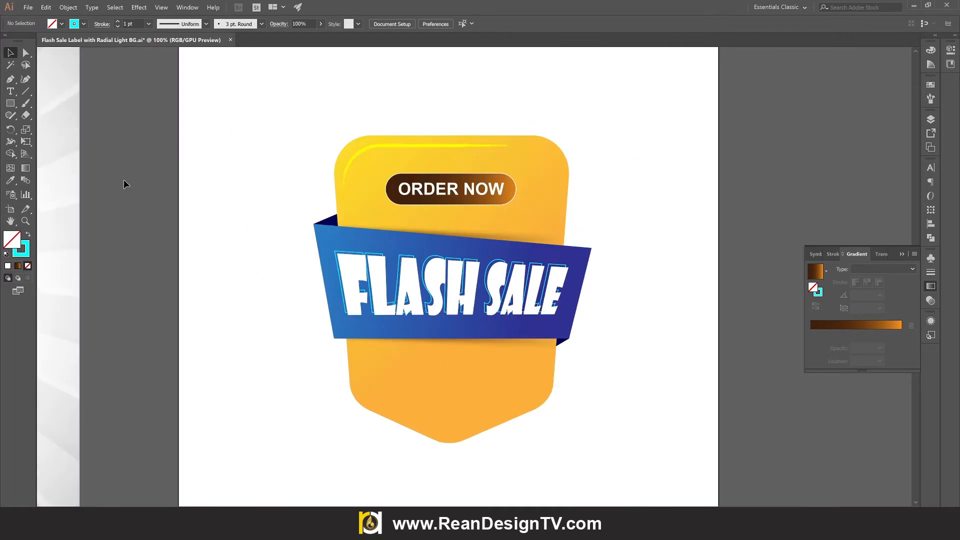
pyautogui.click(431, 192)
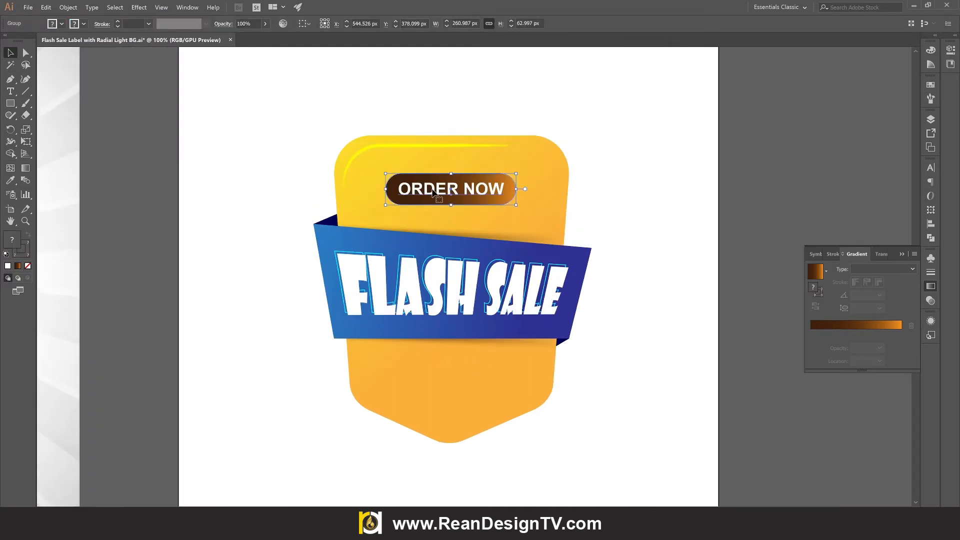
pyautogui.click(10, 92)
pyautogui.scroll(-2, 192, 268)
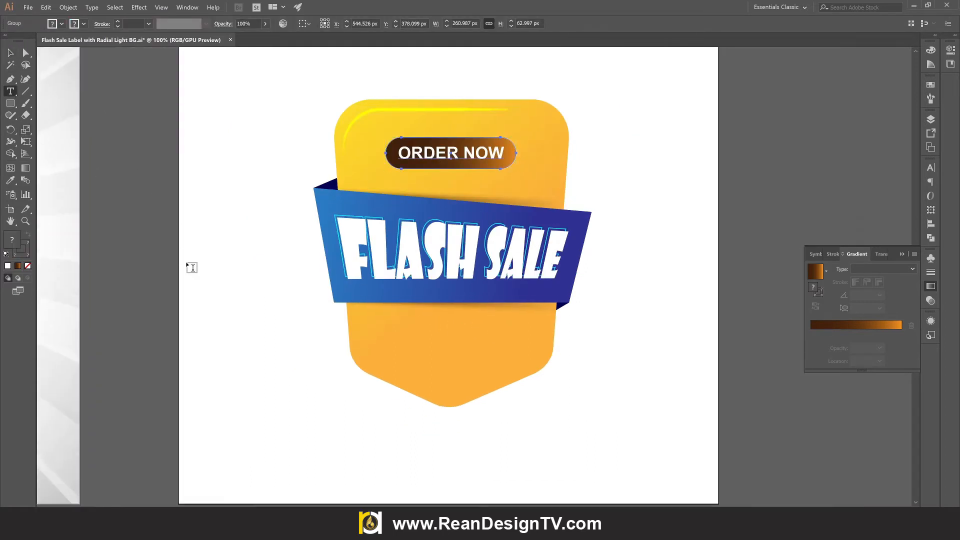
pyautogui.click(429, 354)
pyautogui.write('70')
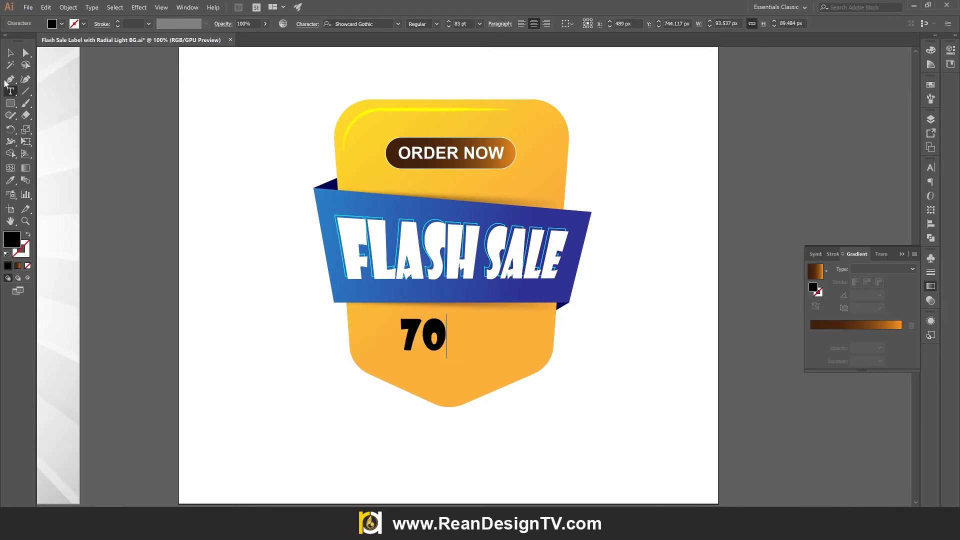
# Fill the "70" text with white and set its font to Arial Bold
pyautogui.click(10, 53)
pyautogui.click(54, 25)
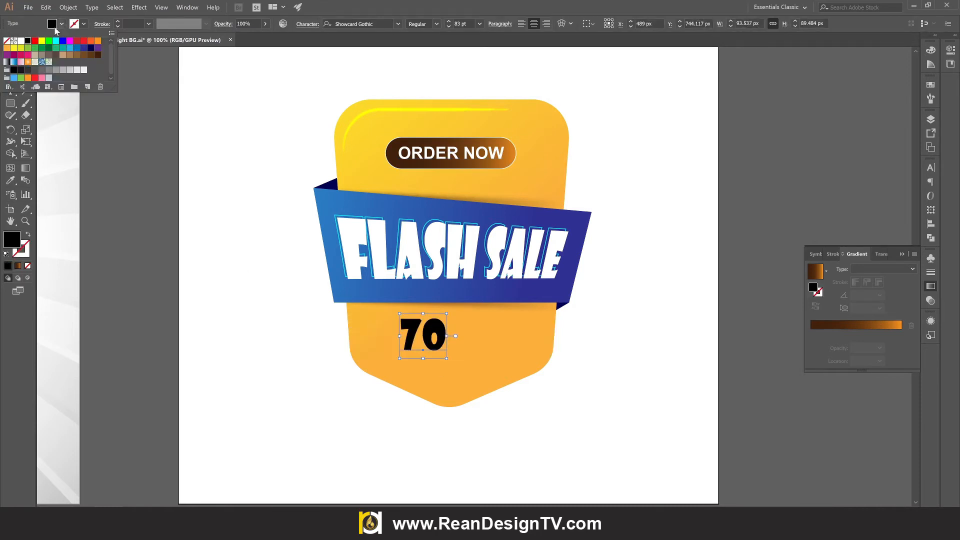
pyautogui.click(21, 42)
pyautogui.click(356, 24)
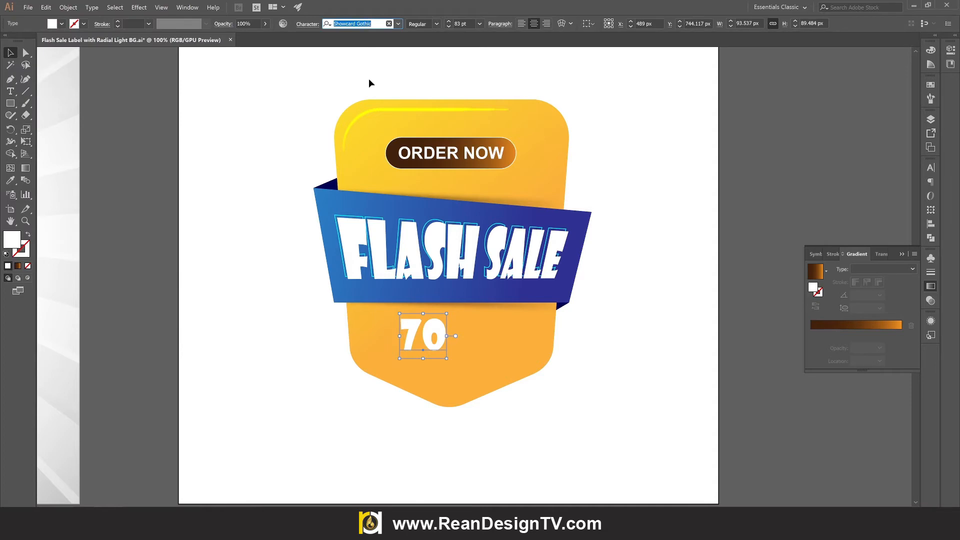
pyautogui.write('ar')
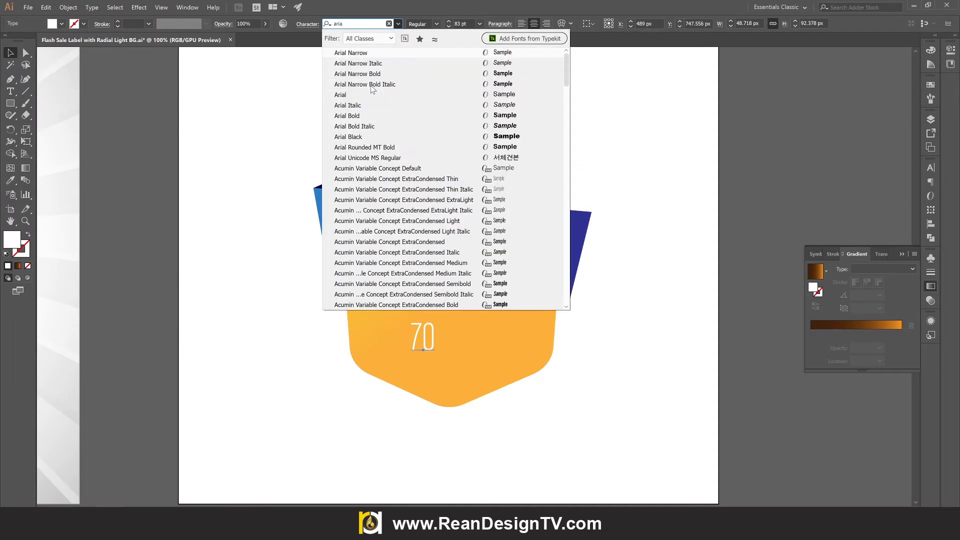
pyautogui.write('ia')
pyautogui.click(367, 117)
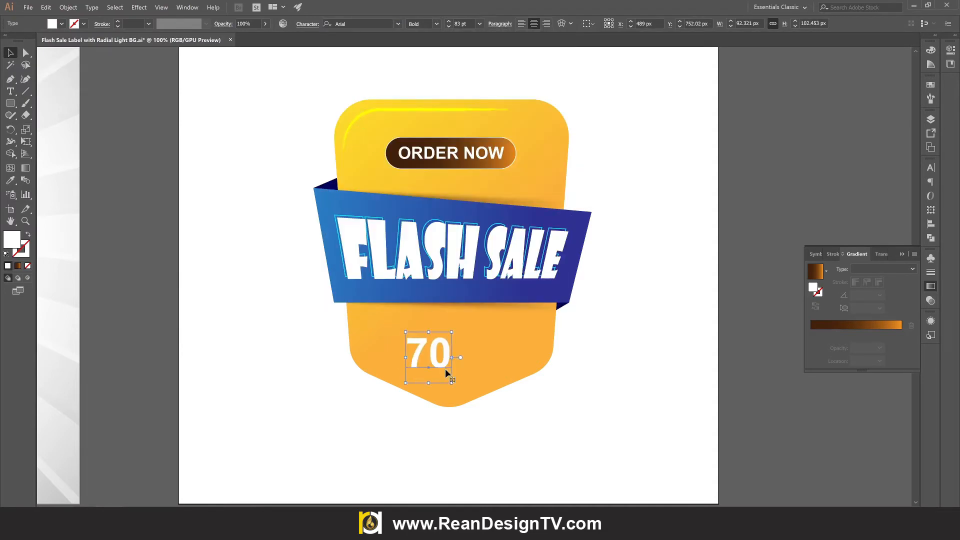
# Enlarge the "70" to about 97 pt, duplicate it alongside, and replace the copy's text with "%"
pyautogui.moveTo(453, 385); pyautogui.dragTo(492, 359)
pyautogui.doubleClick(502, 372)
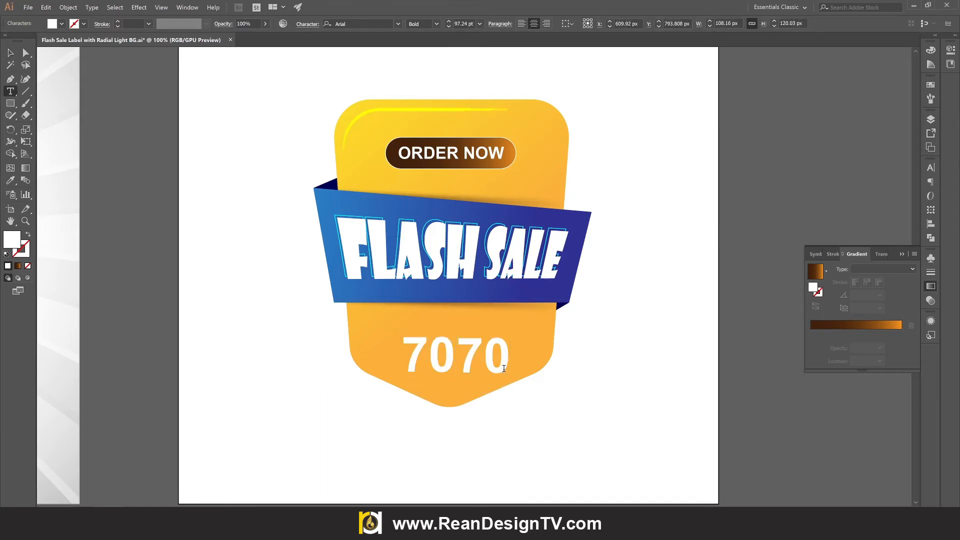
pyautogui.hotkey('ctrl', 'a')
pyautogui.write('%')
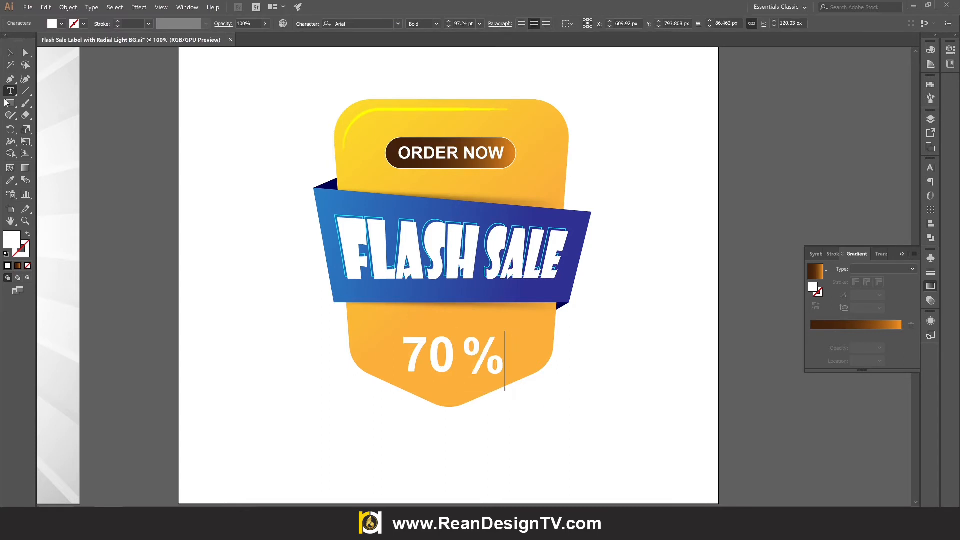
# Scale the "%" down beside the "70" and duplicate it directly above itself
pyautogui.click(10, 53)
pyautogui.moveTo(504, 332); pyautogui.dragTo(448, 275)
pyautogui.scroll(3, 474, 385)
# Replace the upper "%" with "OFF" and scale it down to about 19 pt beside the top of the "70"
pyautogui.doubleClick(452, 279)
pyautogui.doubleClick(459, 281)
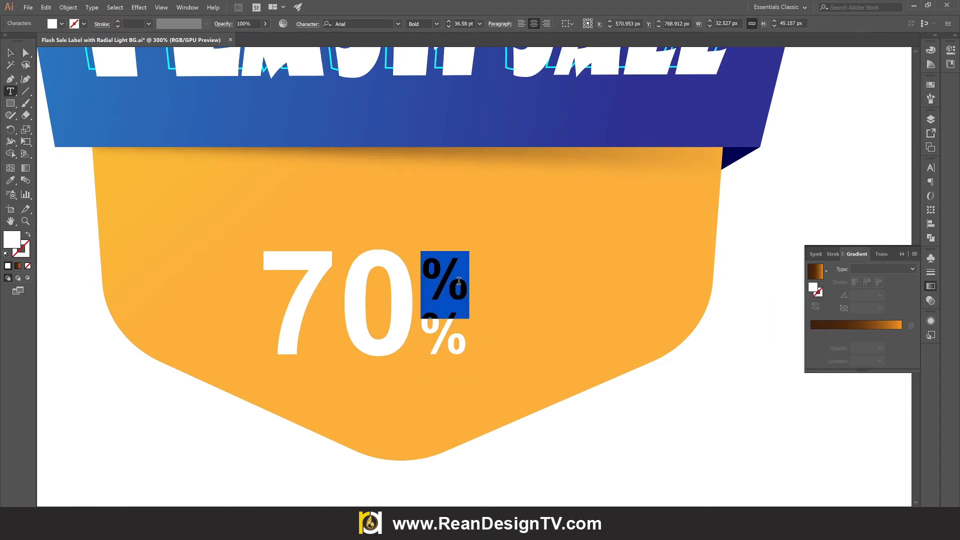
pyautogui.write('OFF')
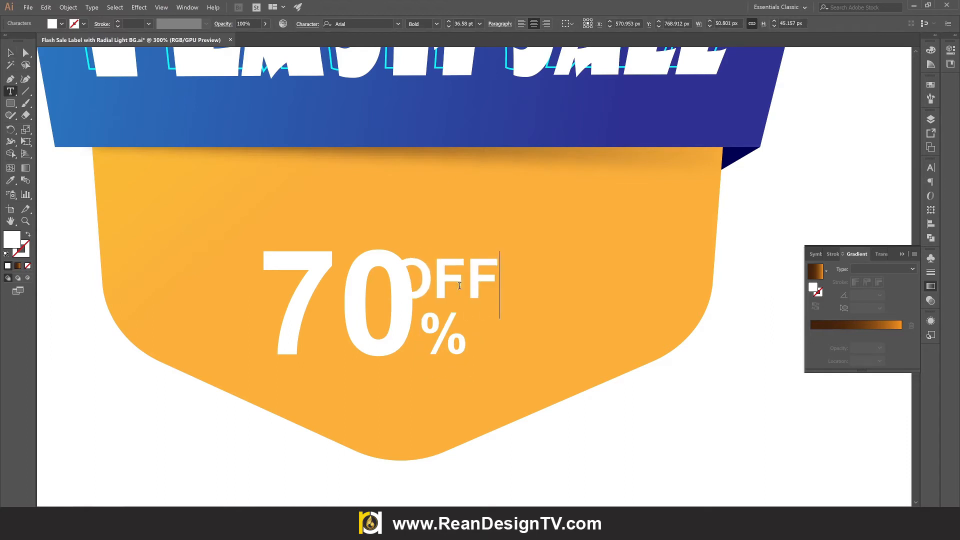
pyautogui.click(9, 53)
pyautogui.moveTo(441, 286); pyautogui.dragTo(470, 286)
pyautogui.moveTo(529, 251); pyautogui.dragTo(466, 266)
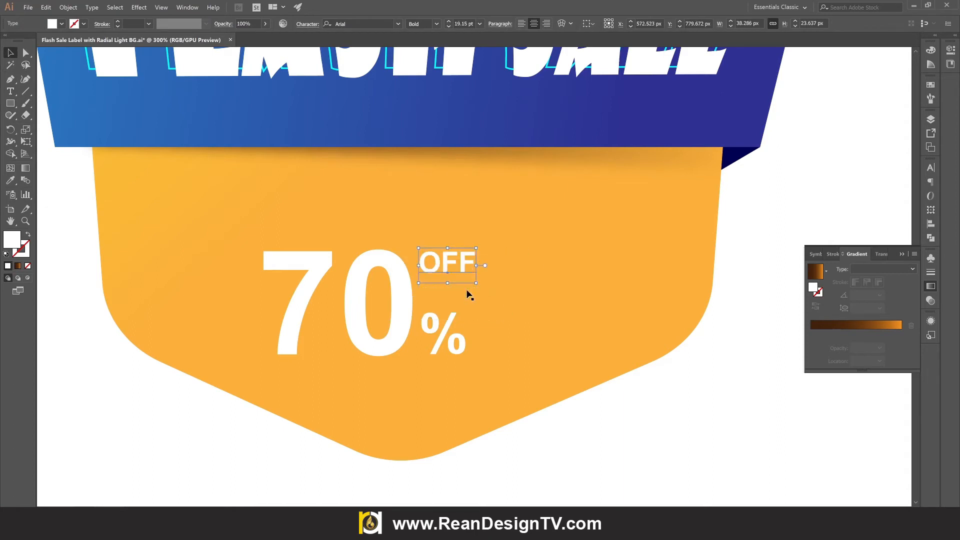
# Enlarge the "%" and "OFF" texts to matching widths, stacked beside the "70", and select both
pyautogui.click(454, 341)
pyautogui.moveTo(468, 307); pyautogui.dragTo(471, 302)
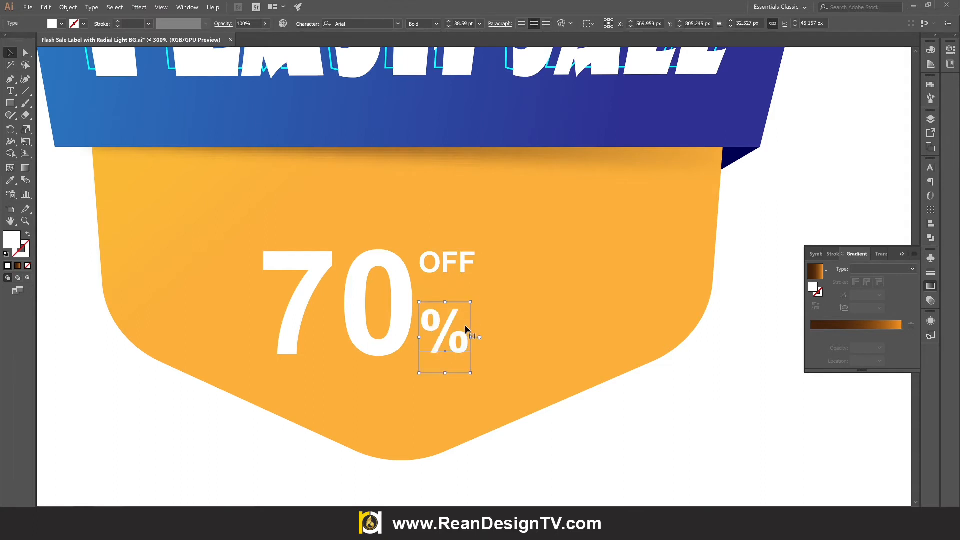
pyautogui.moveTo(472, 337); pyautogui.dragTo(479, 337)
pyautogui.moveTo(458, 268); pyautogui.dragTo(507, 247)
pyautogui.keyDown('shift'); pyautogui.click(463, 336); pyautogui.keyUp('shift')
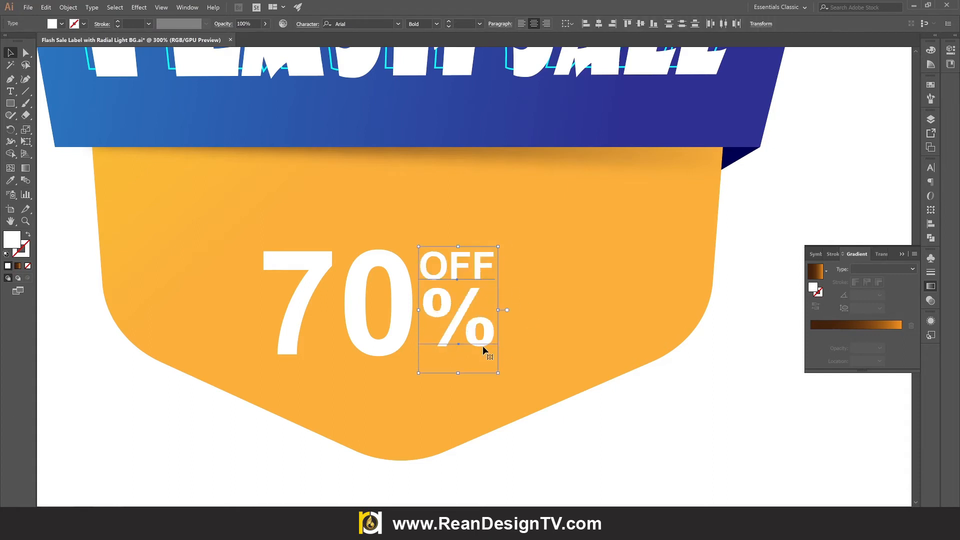
# Lower the "%" to the baseline of the "70", resize "OFF" slightly, and nudge the "70" away from them
pyautogui.click(518, 346)
pyautogui.moveTo(490, 338); pyautogui.dragTo(489, 346)
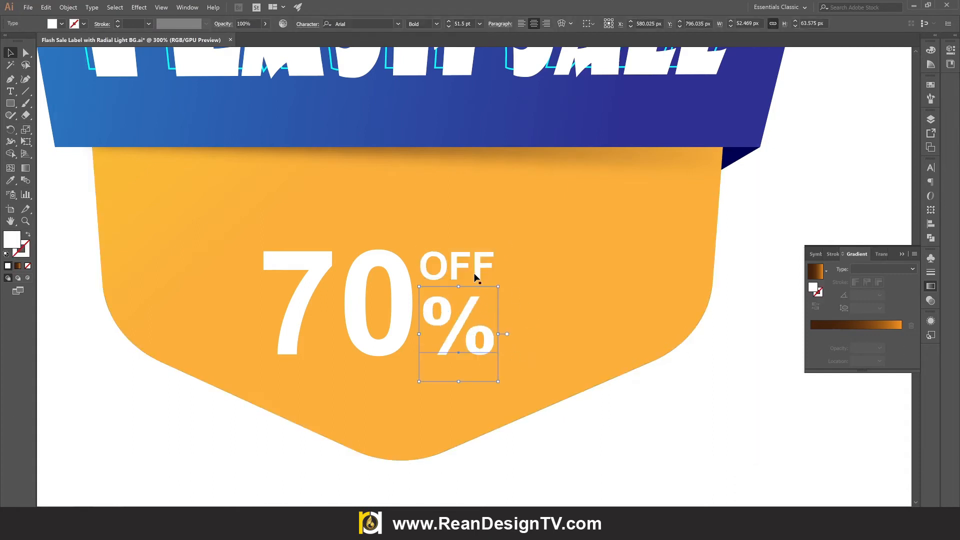
pyautogui.click(478, 275)
pyautogui.moveTo(494, 294); pyautogui.dragTo(495, 295)
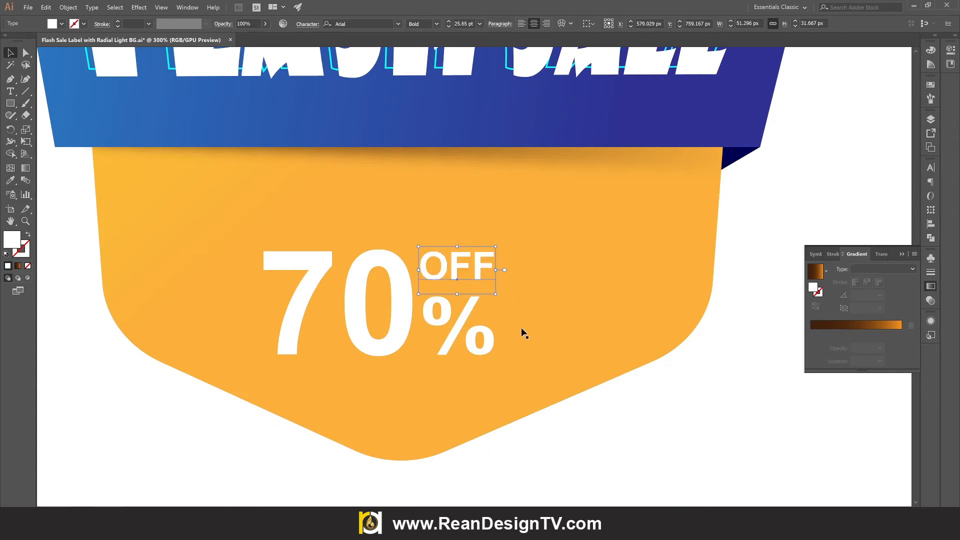
pyautogui.click(475, 345)
pyautogui.moveTo(403, 325); pyautogui.dragTo(397, 320)
# Convert the "70", "OFF" and "%" texts to outlines
pyautogui.rightClick(400, 299)
pyautogui.click(260, 243)
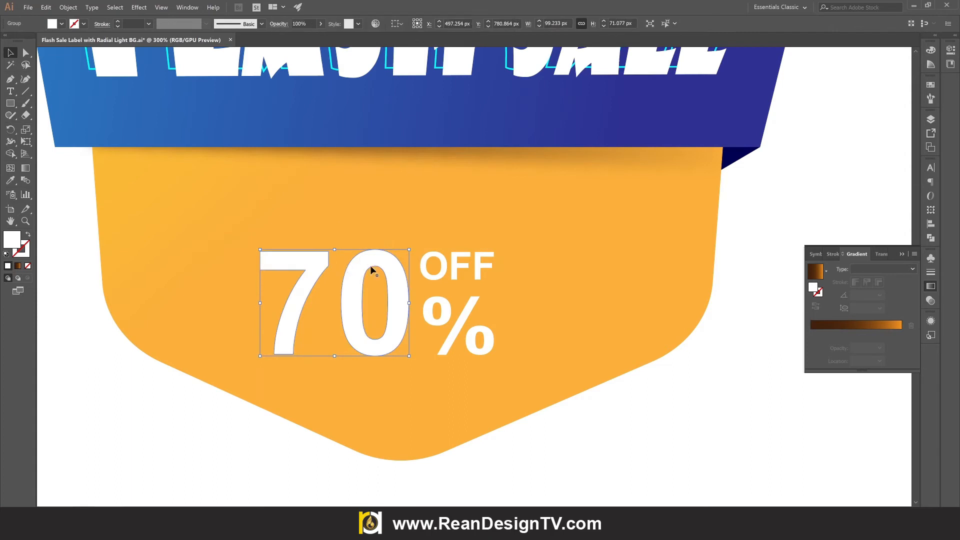
pyautogui.rightClick(454, 271)
pyautogui.click(326, 229)
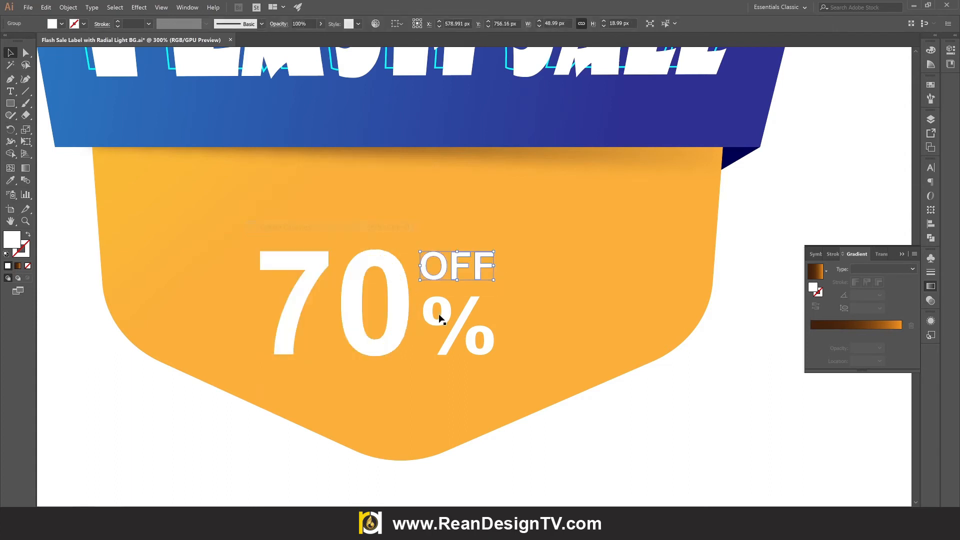
pyautogui.click(440, 314)
pyautogui.rightClick(440, 314)
pyautogui.click(310, 247)
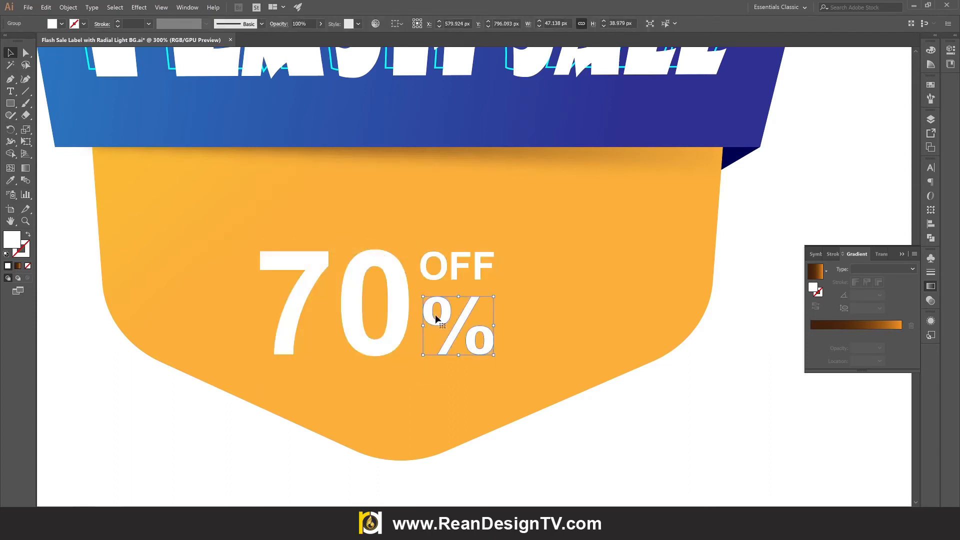
# Group the outlined "70", "OFF" and "%" together
pyautogui.keyDown('shift'); pyautogui.click(405, 300); pyautogui.keyUp('shift')
pyautogui.rightClick(397, 284)
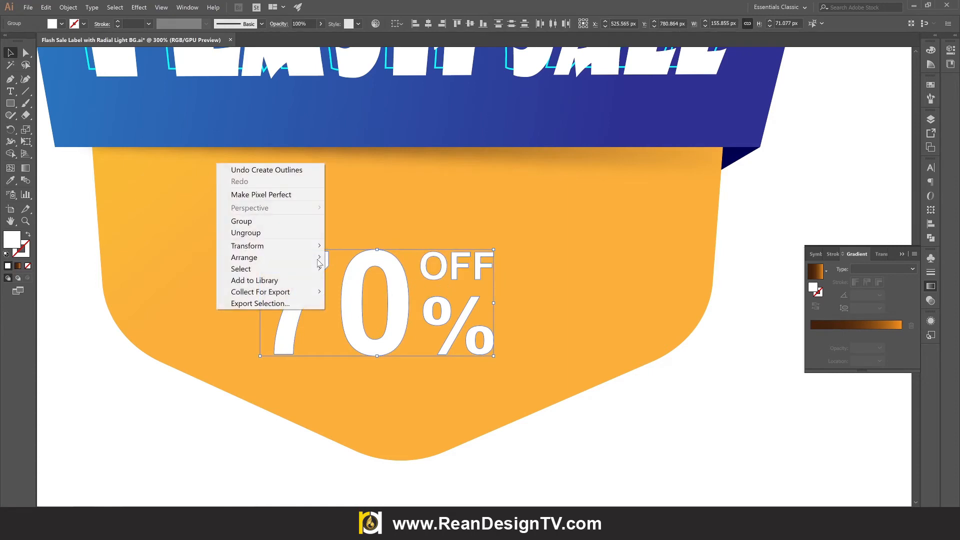
pyautogui.click(286, 222)
# Centre the 70% OFF group on the badge and enlarge it proportionally to about 180 × 82 px
pyautogui.hotkey('ctrl', '-')
pyautogui.hotkey('ctrl', '-')
pyautogui.hotkey('ctrl', '-')
pyautogui.moveTo(470, 344); pyautogui.dragTo(712, 334)
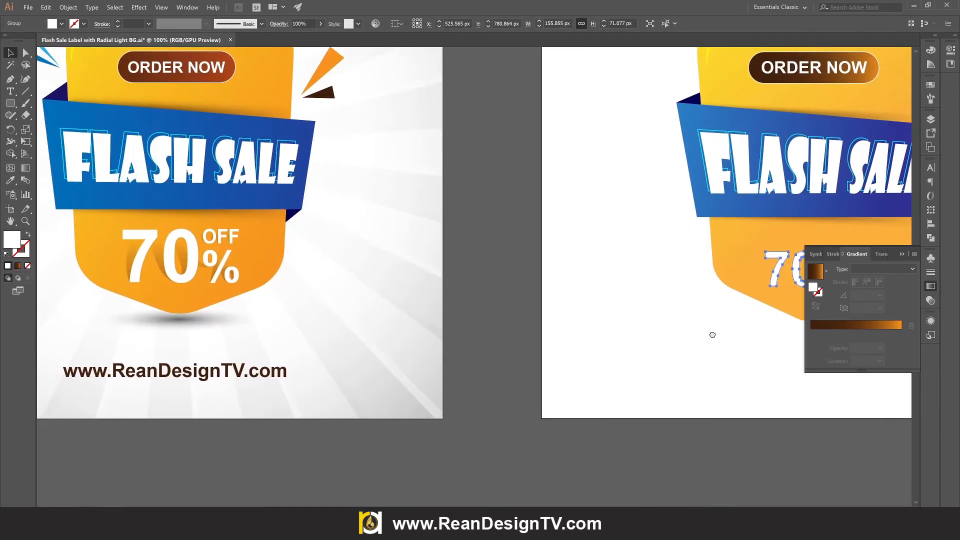
pyautogui.moveTo(508, 317); pyautogui.dragTo(169, 317)
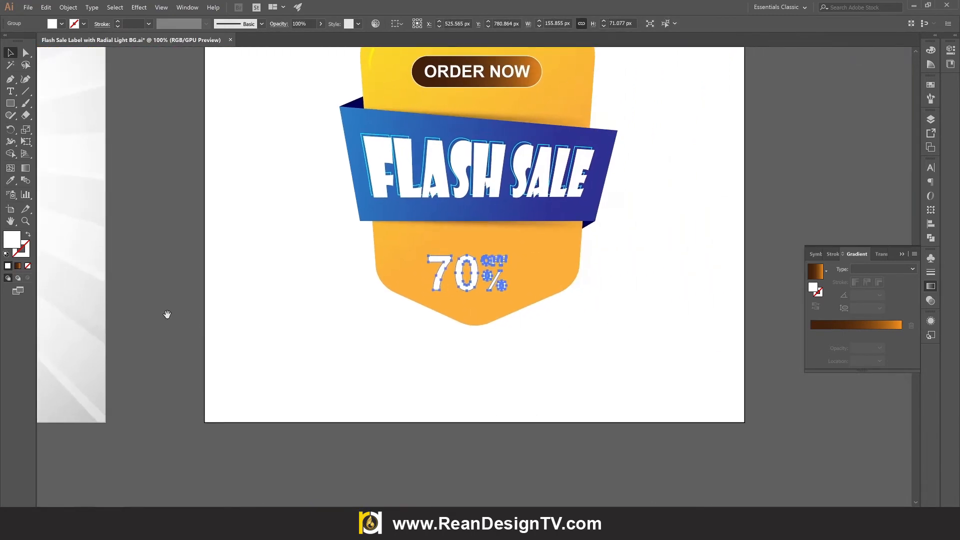
pyautogui.hotkey('ctrl', '+')
pyautogui.moveTo(461, 273); pyautogui.dragTo(472, 272)
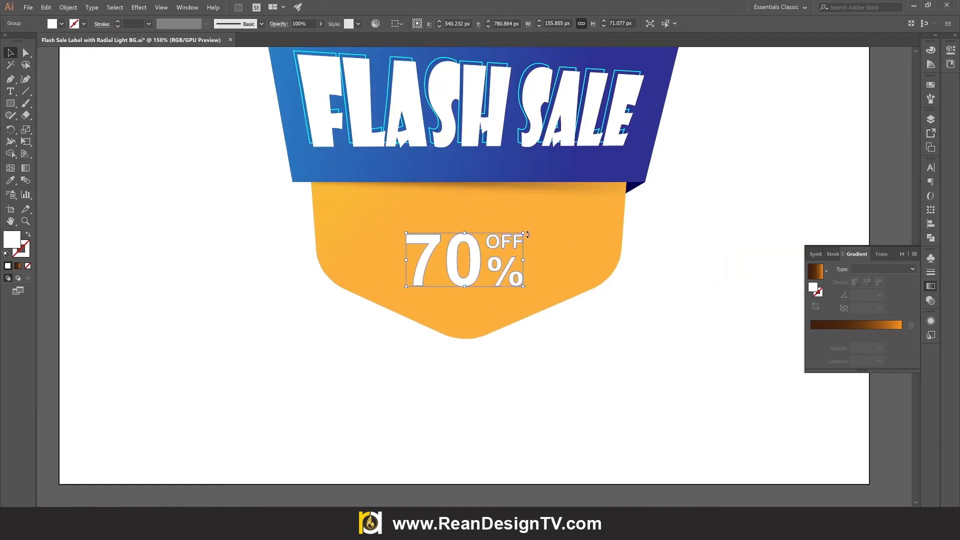
pyautogui.moveTo(523, 233); pyautogui.dragTo(533, 229)
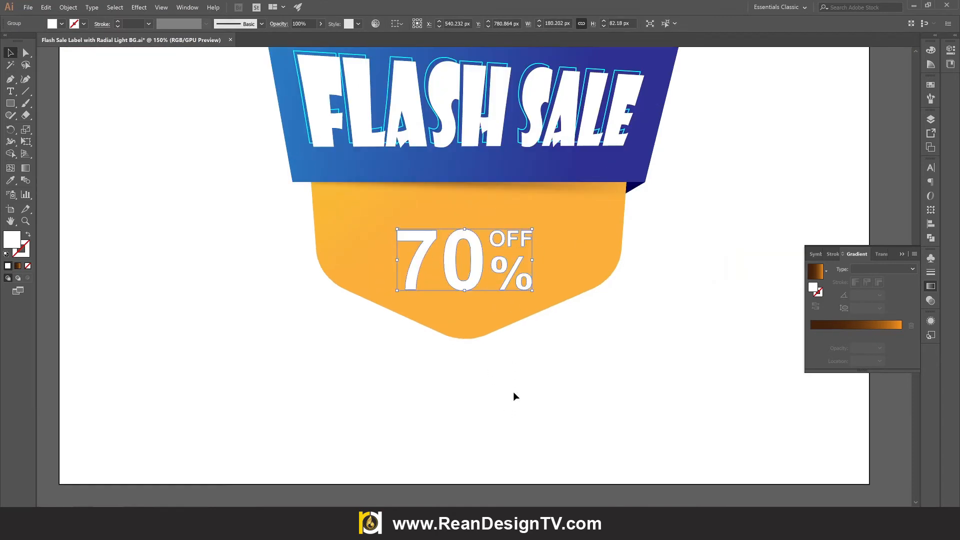
pyautogui.click(513, 392)
# Copy the 70% OFF group, paste the copy over the original, and move the copy aside
pyautogui.hotkey('ctrl', '+')
pyautogui.hotkey('ctrl', '+')
pyautogui.click(483, 288)
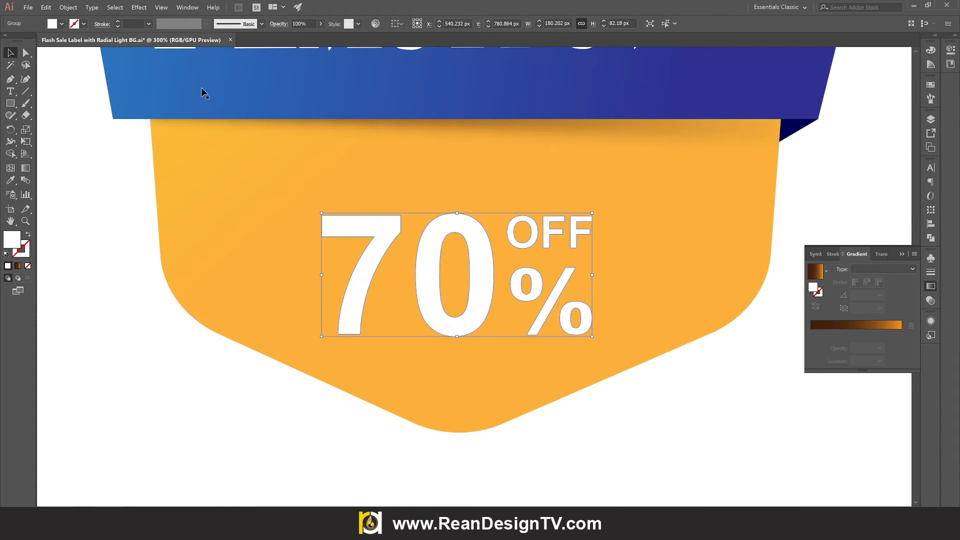
pyautogui.click(73, 11)
pyautogui.moveTo(45, 7)
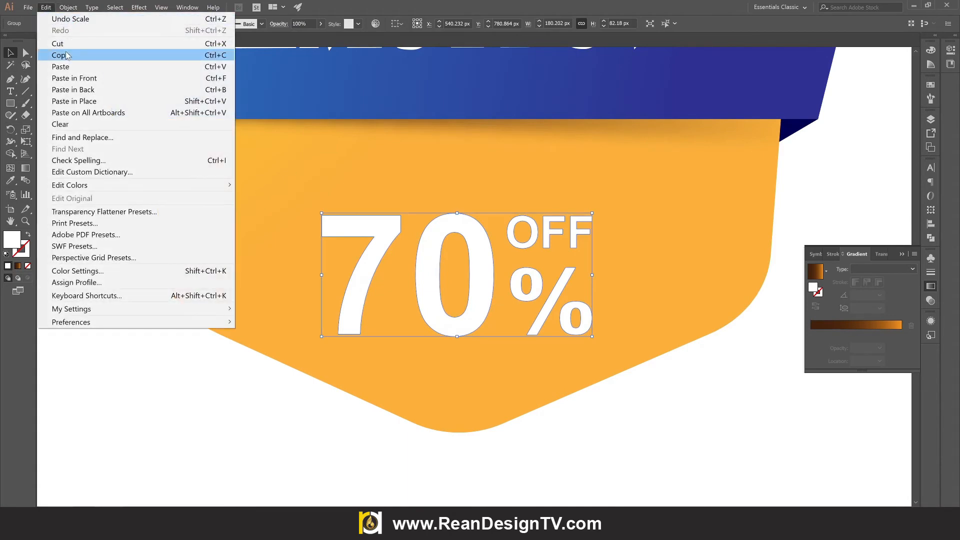
pyautogui.click(55, 55)
pyautogui.click(48, 7)
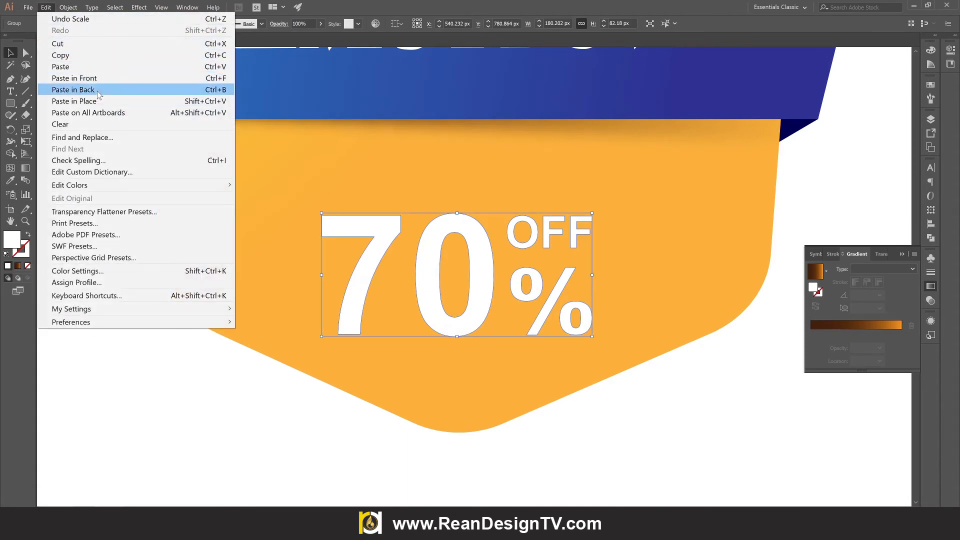
pyautogui.click(108, 69)
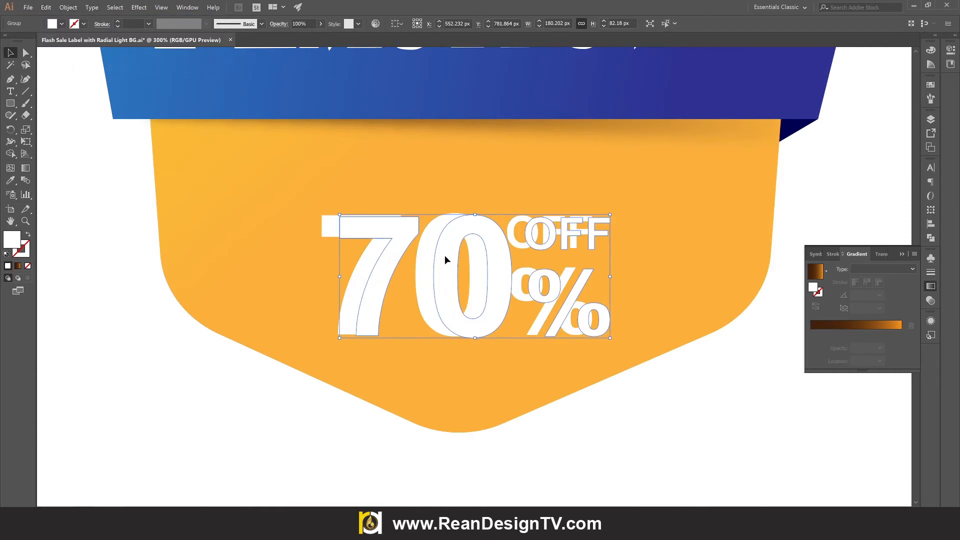
pyautogui.moveTo(445, 259); pyautogui.dragTo(595, 260)
# Fill the original 70% OFF group with a linear gradient whose end stop is dark brown
pyautogui.click(436, 273)
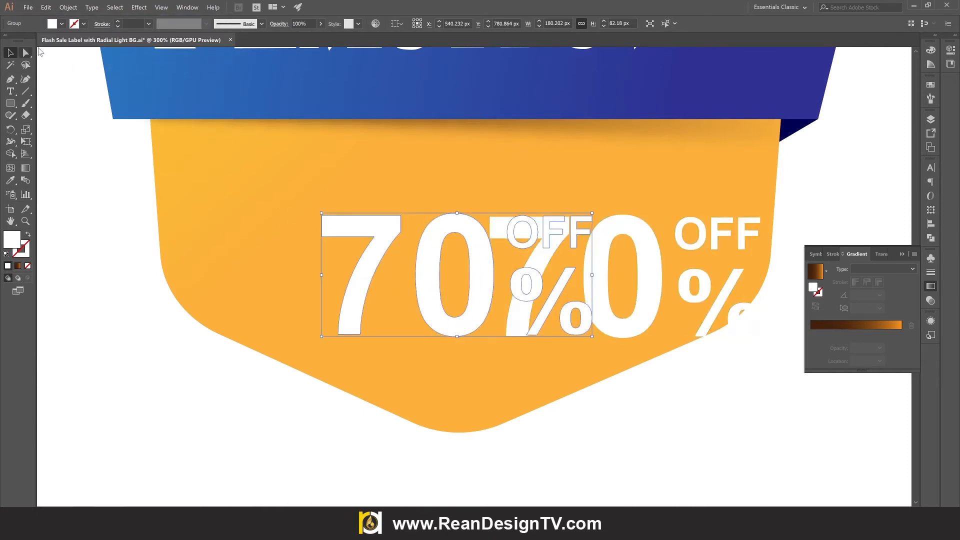
pyautogui.click(61, 24)
pyautogui.click(6, 62)
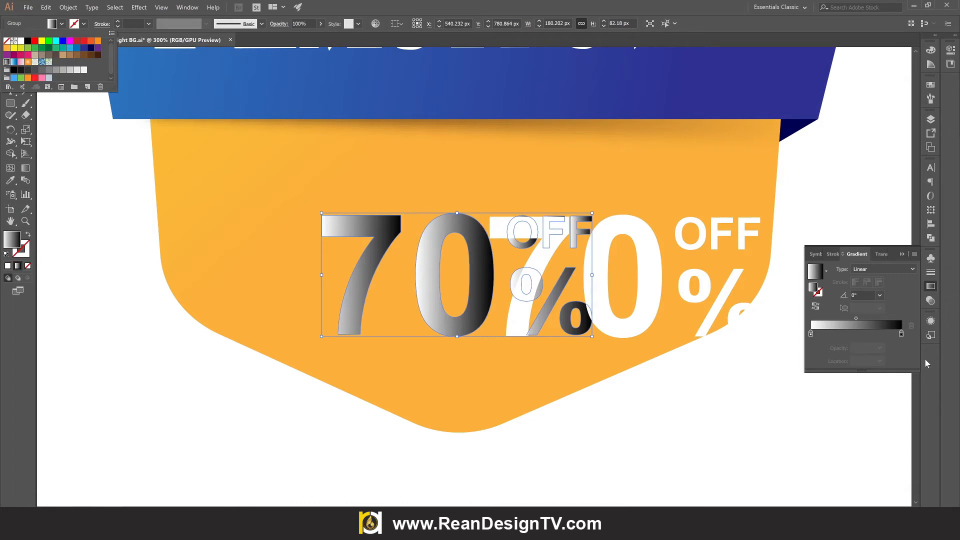
pyautogui.doubleClick(901, 334)
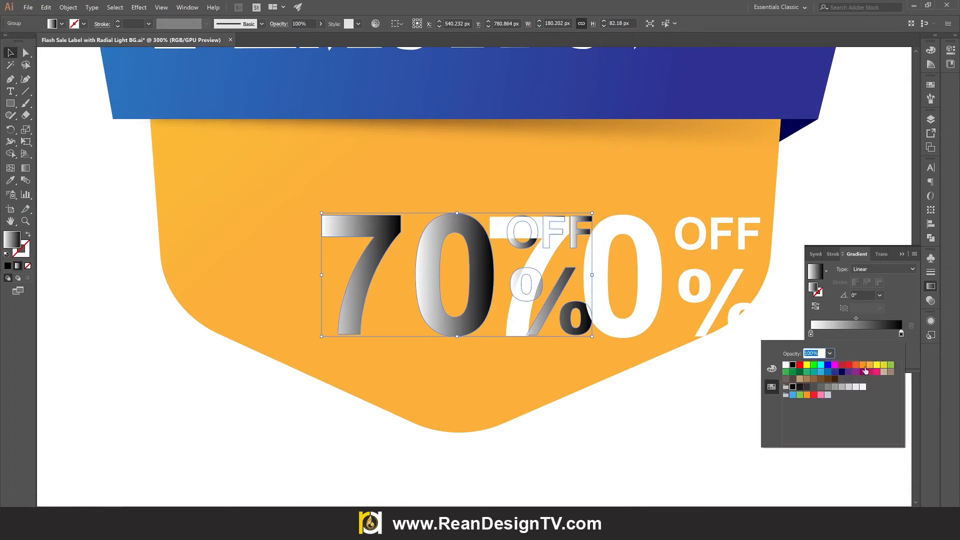
pyautogui.click(835, 379)
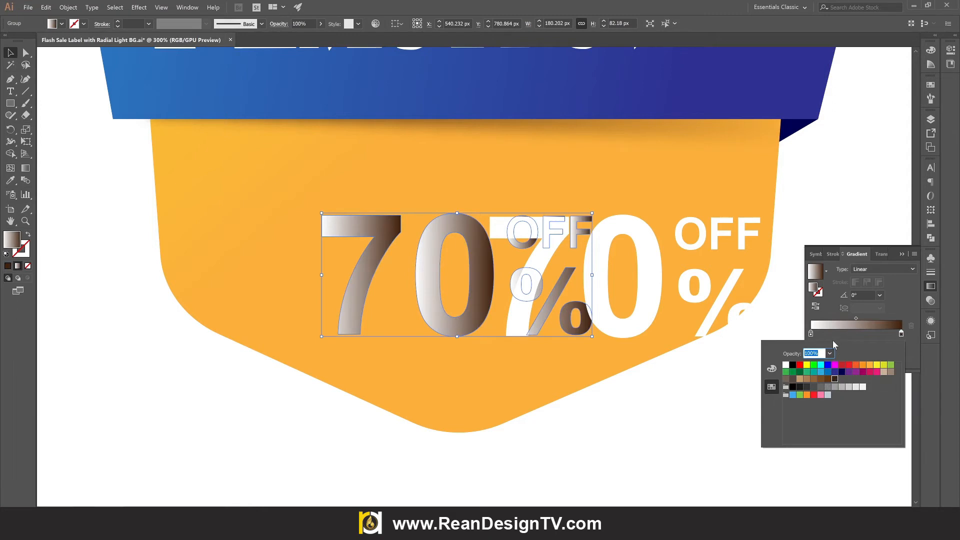
# Set the gradient's start stop to the same dark brown at 0% opacity
pyautogui.click(811, 334)
pyautogui.doubleClick(811, 335)
pyautogui.click(834, 379)
pyautogui.click(829, 355)
pyautogui.click(837, 365)
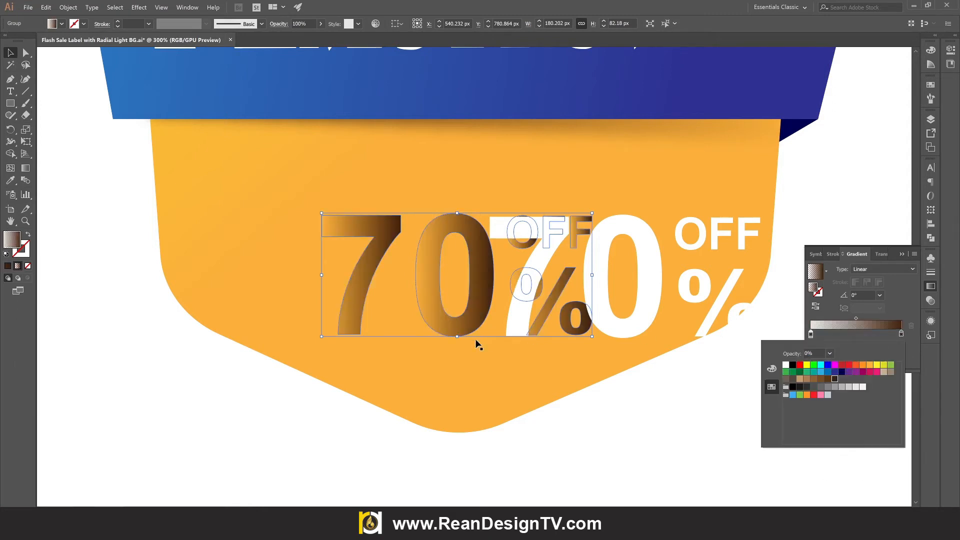
pyautogui.click(465, 320)
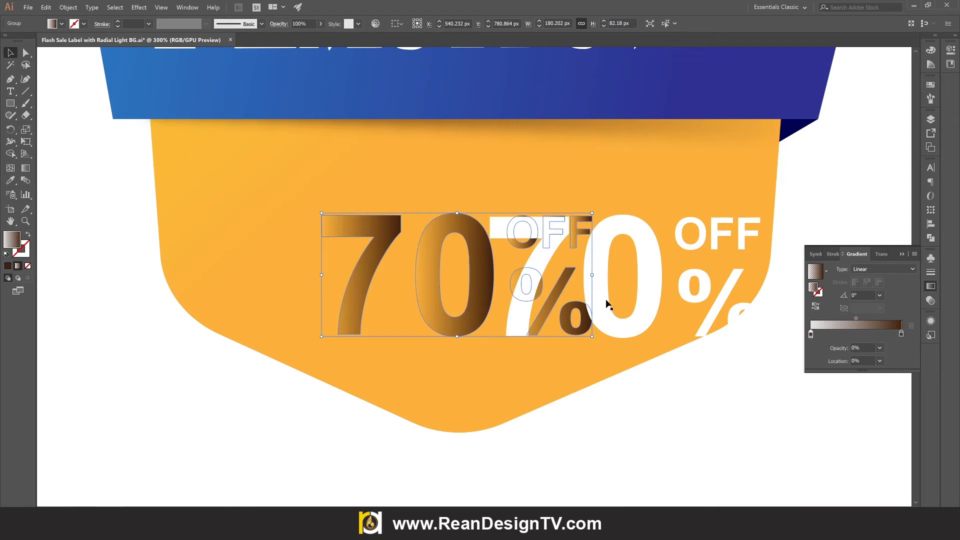
# Redirect the gradient vertically at -90° so the 70% OFF shadow fades out towards its top
pyautogui.press('g')
pyautogui.moveTo(448, 226); pyautogui.dragTo(454, 311)
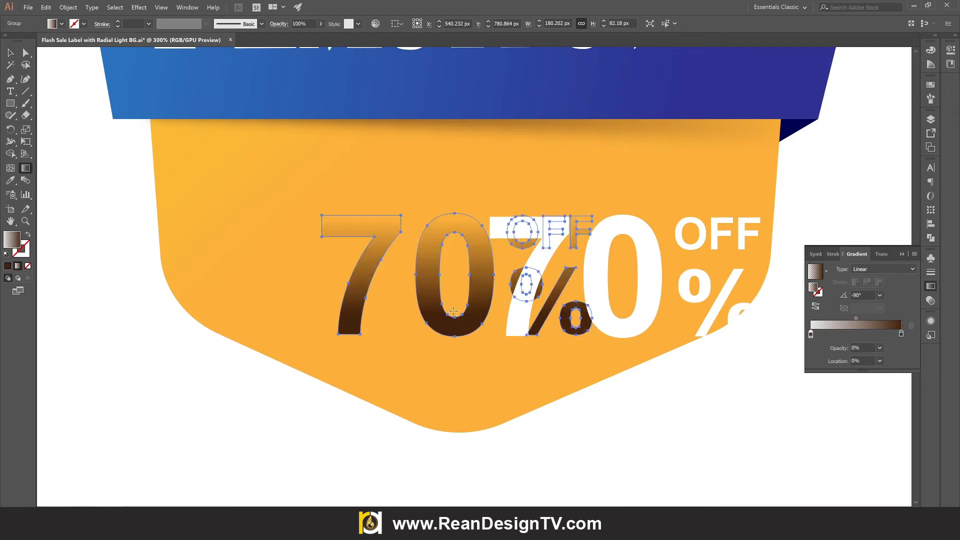
pyautogui.moveTo(451, 274); pyautogui.dragTo(455, 305)
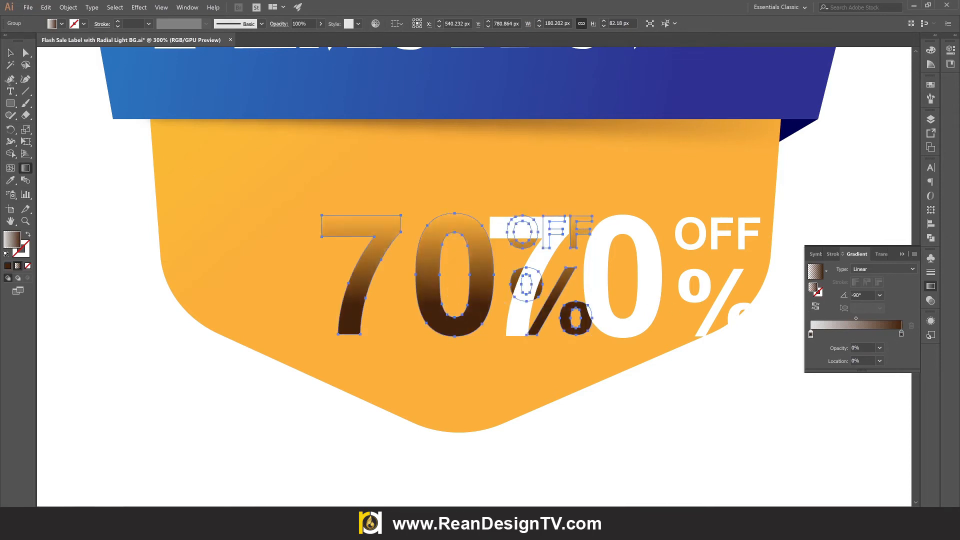
pyautogui.press('v')
pyautogui.scroll(-1, 489, 466)
pyautogui.click(489, 466)
# Shear the gradient-filled 70% OFF group with Free Transform, slanting its top to the left with the base fixed
pyautogui.click(425, 265)
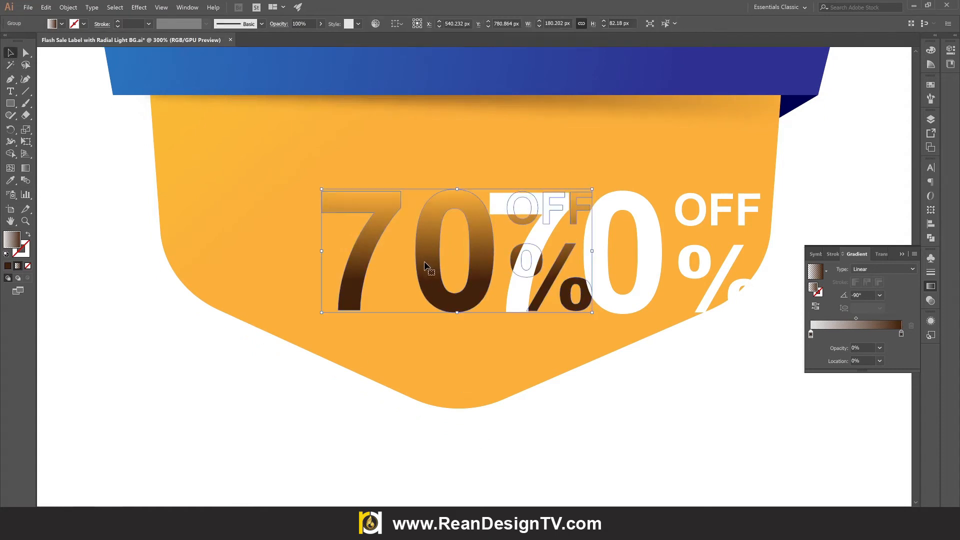
pyautogui.click(27, 142)
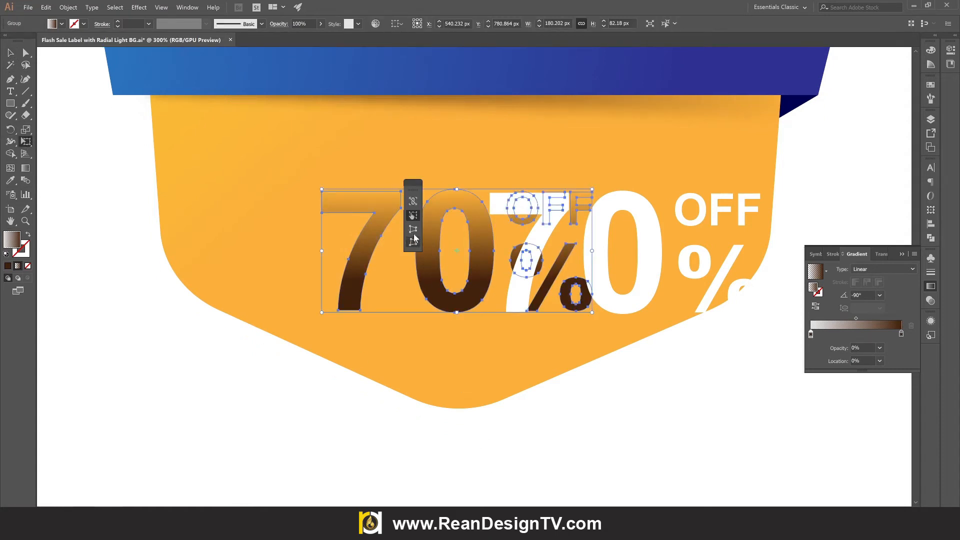
pyautogui.moveTo(453, 188); pyautogui.dragTo(139, 206)
pyautogui.moveTo(433, 192); pyautogui.dragTo(430, 191)
pyautogui.click(10, 53)
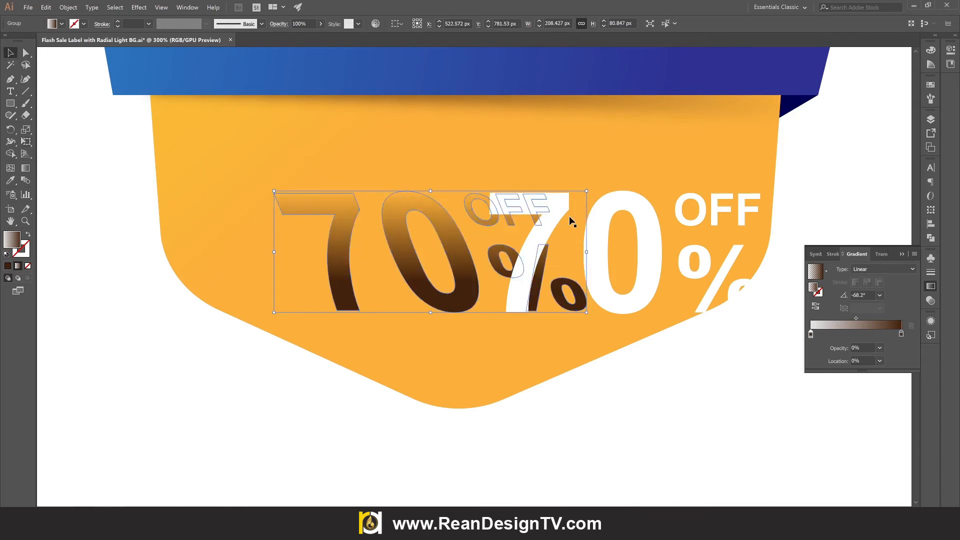
# Move the white 70% OFF group back over the slanted shadow so their bases line up
pyautogui.moveTo(561, 210); pyautogui.dragTo(389, 204)
pyautogui.scroll(3, 381, 307)
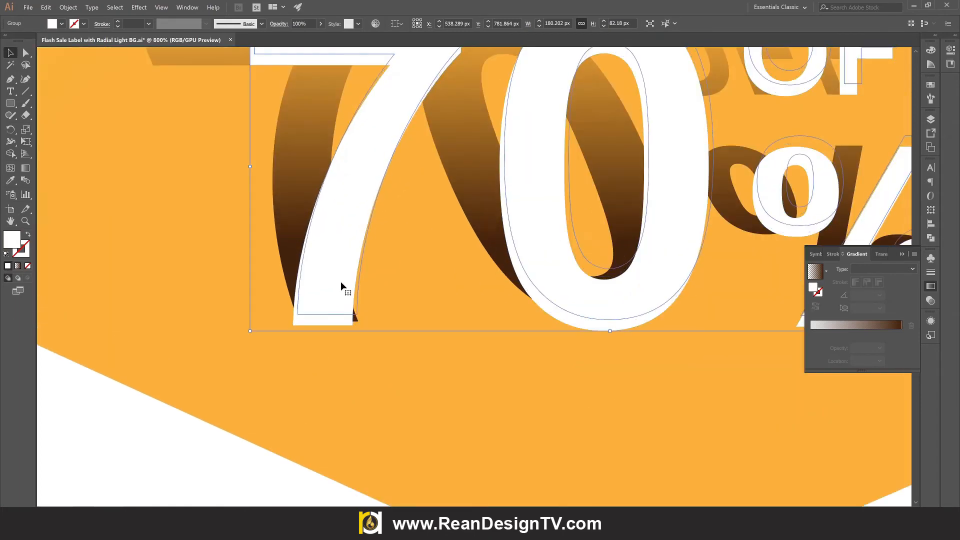
pyautogui.scroll(3, 345, 305)
pyautogui.moveTo(340, 281); pyautogui.dragTo(349, 313)
pyautogui.scroll(-5, 349, 313)
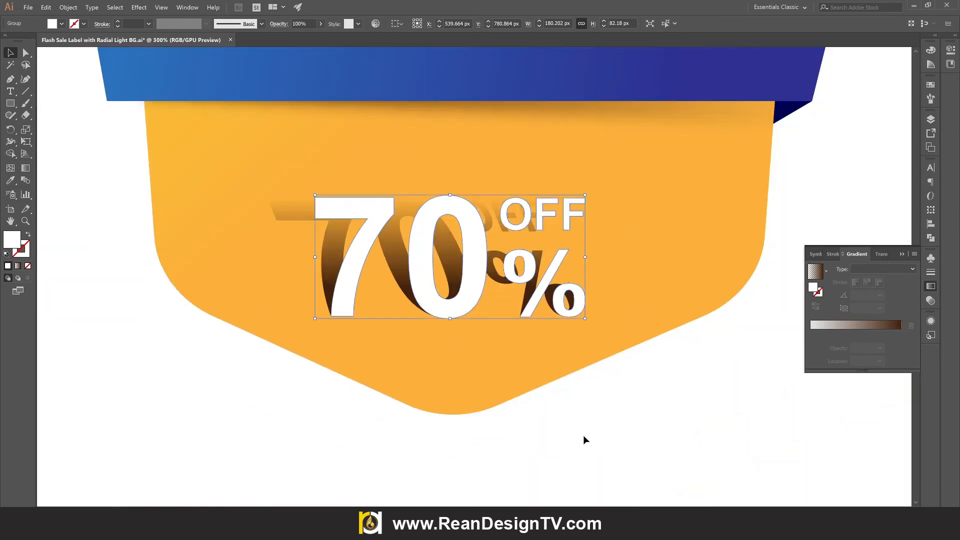
pyautogui.click(580, 436)
# Isolate the shadow group and shift the "OFF" shadow right to meet the base of the white "OFF"
pyautogui.scroll(1, 577, 432)
pyautogui.doubleClick(326, 289)
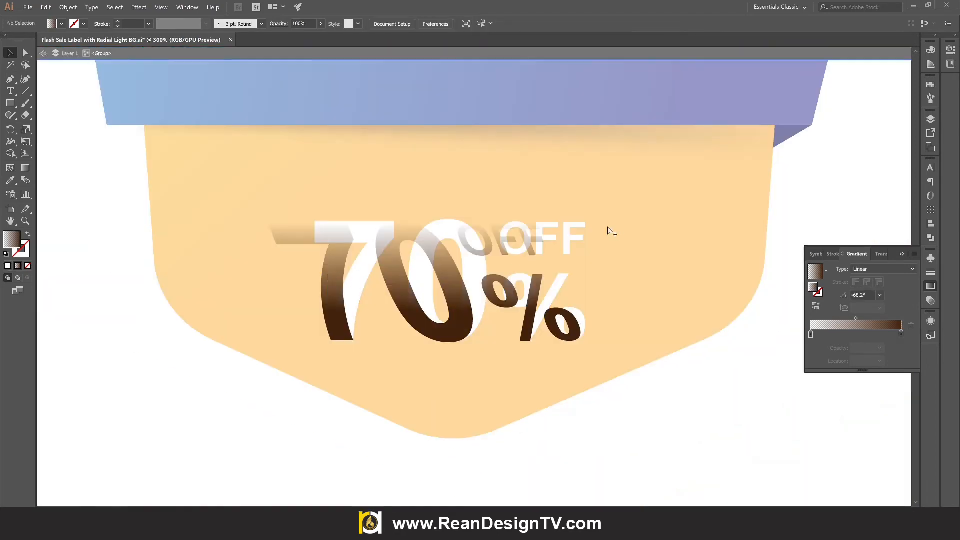
pyautogui.scroll(3, 611, 231)
pyautogui.moveTo(402, 270); pyautogui.dragTo(495, 270)
pyautogui.scroll(2, 580, 285)
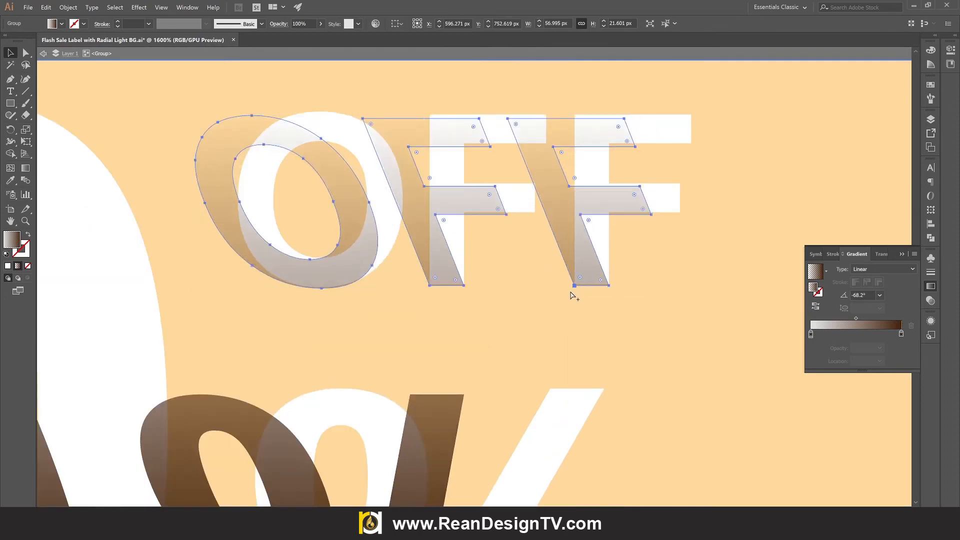
# Shift the "%" shadow left to meet the base of the white "%", and leave the isolated group
pyautogui.scroll(-3, 574, 296)
pyautogui.scroll(2, 568, 386)
pyautogui.click(606, 392)
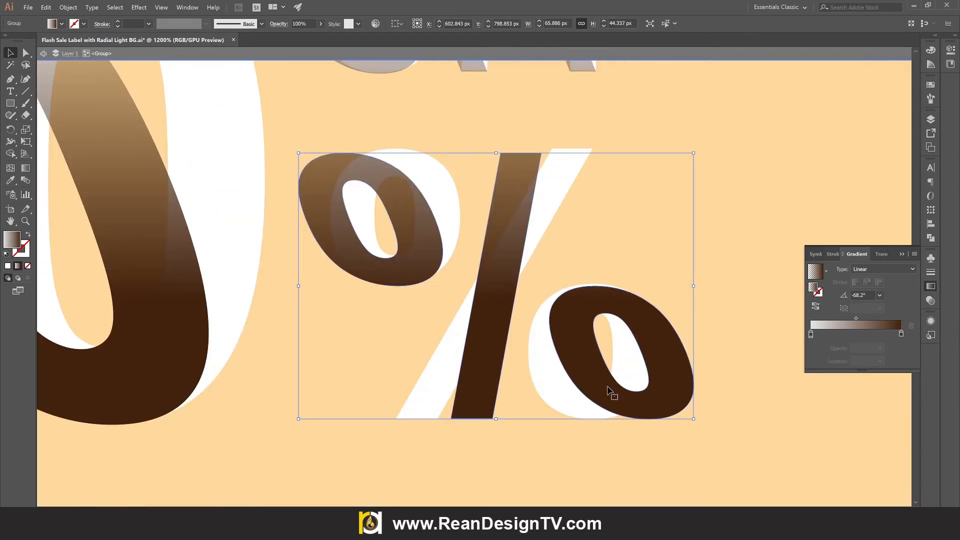
pyautogui.moveTo(607, 388); pyautogui.dragTo(553, 380)
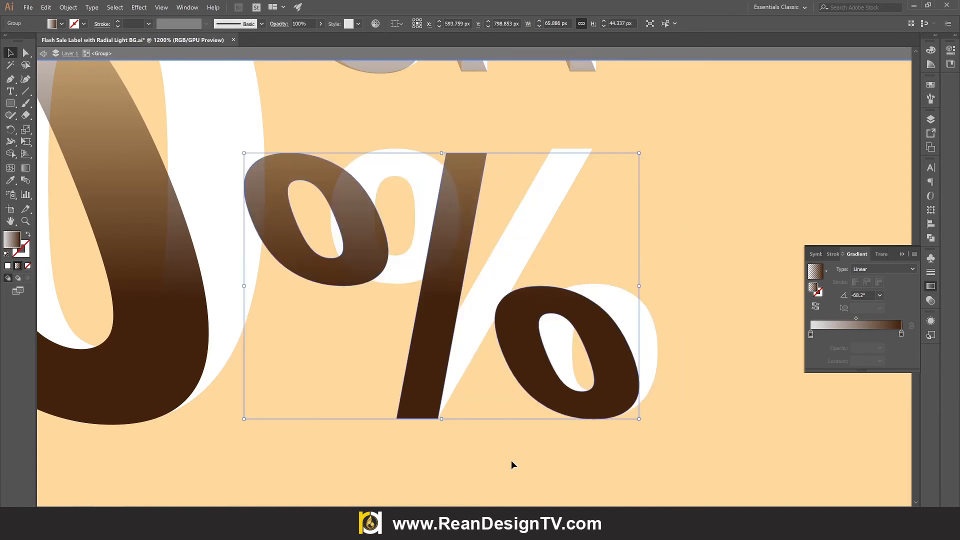
pyautogui.click(511, 460)
pyautogui.scroll(-3, 495, 448)
pyautogui.doubleClick(730, 450)
pyautogui.scroll(-2, 617, 425)
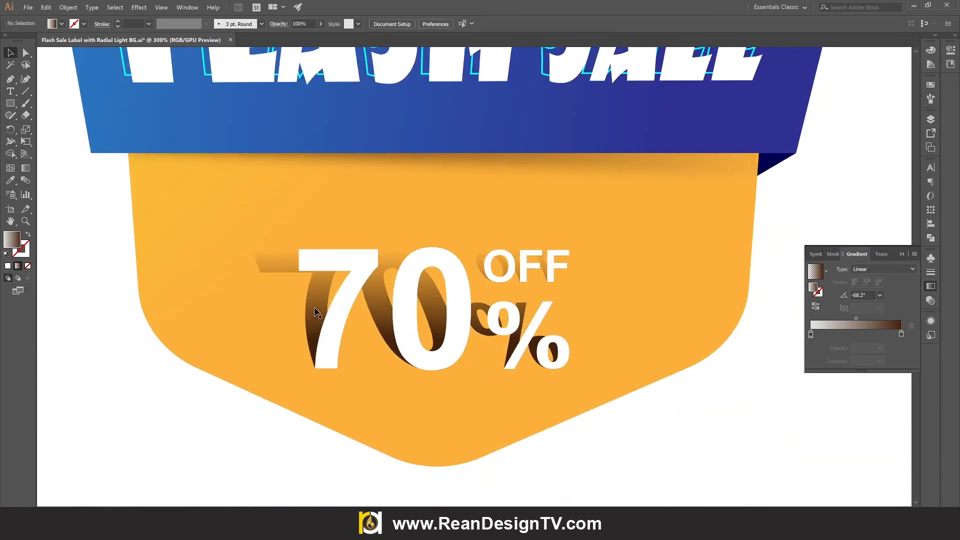
# Lower the opacity of the slanted 70% OFF shadow group to 47%
pyautogui.click(315, 313)
pyautogui.click(321, 23)
pyautogui.moveTo(321, 36); pyautogui.dragTo(303, 37)
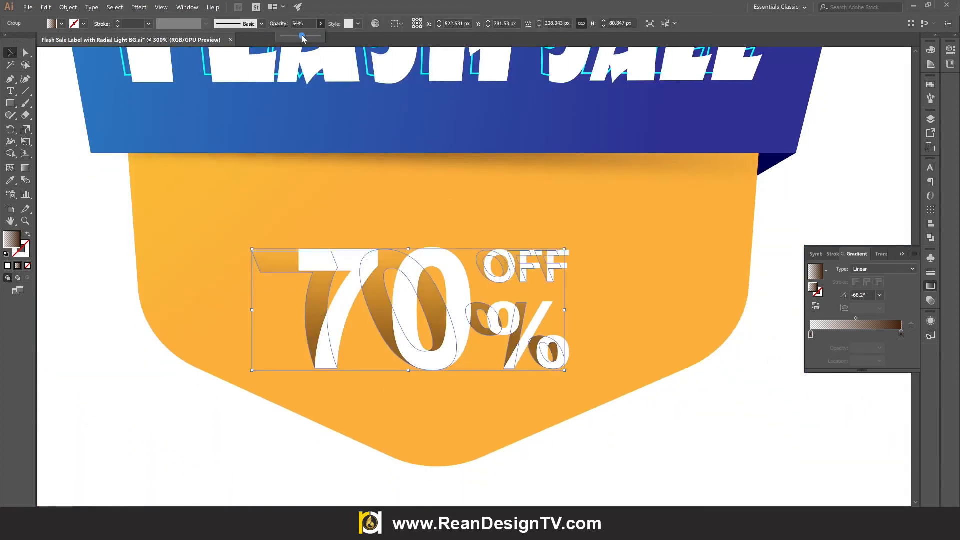
pyautogui.click(611, 457)
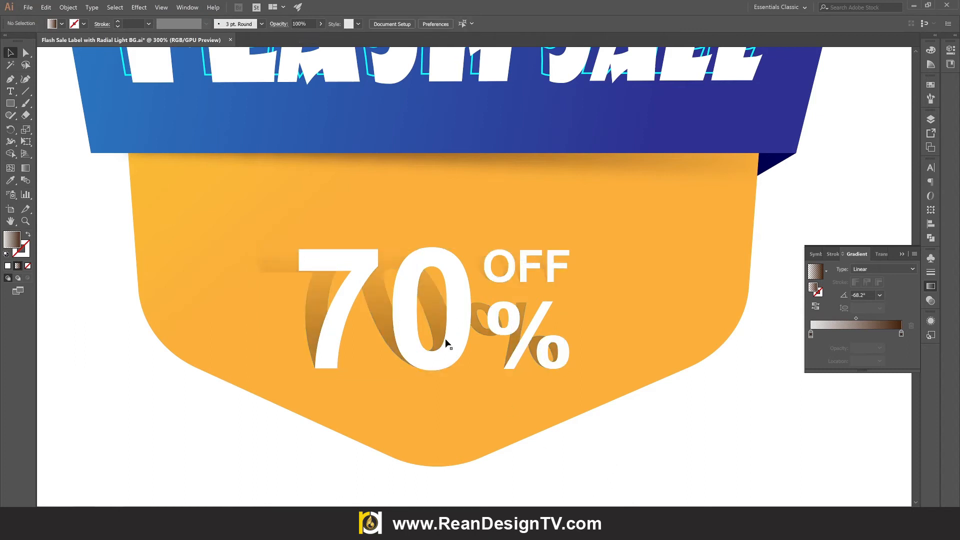
pyautogui.click(323, 286)
pyautogui.click(321, 23)
pyautogui.moveTo(304, 38); pyautogui.dragTo(300, 37)
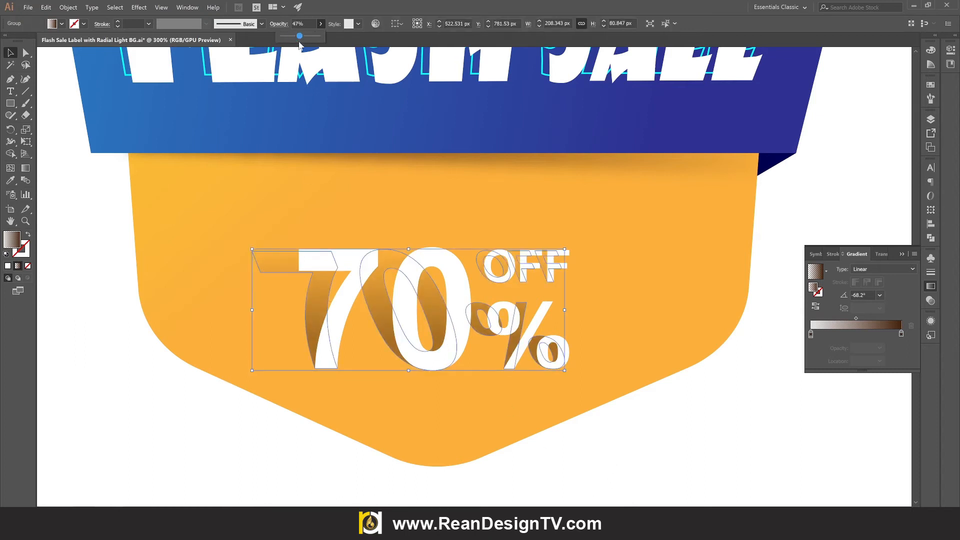
# Select the white 70% OFF group together with its slanted shadow and enlarge both to about 266 px wide
pyautogui.click(630, 405)
pyautogui.scroll(-4, 589, 406)
pyautogui.moveTo(597, 411); pyautogui.dragTo(515, 415)
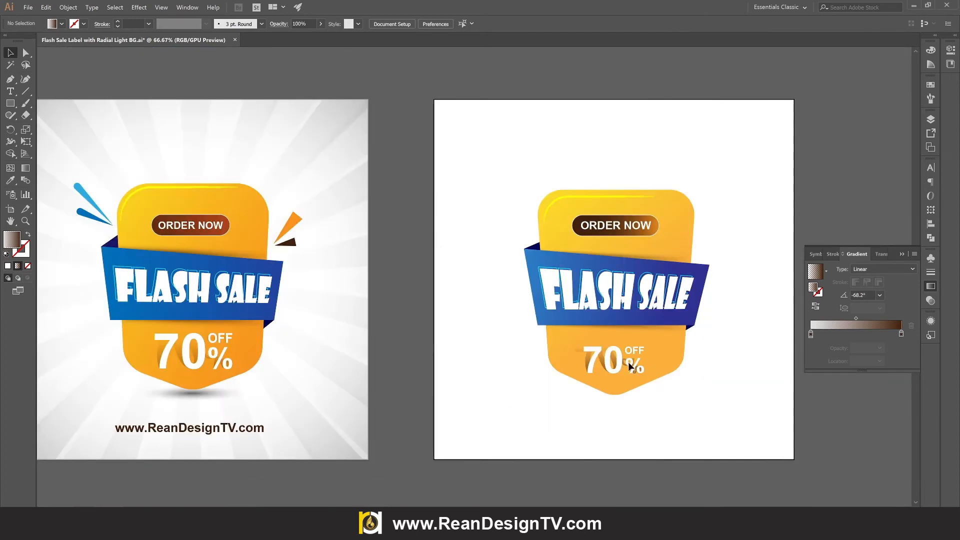
pyautogui.click(602, 362)
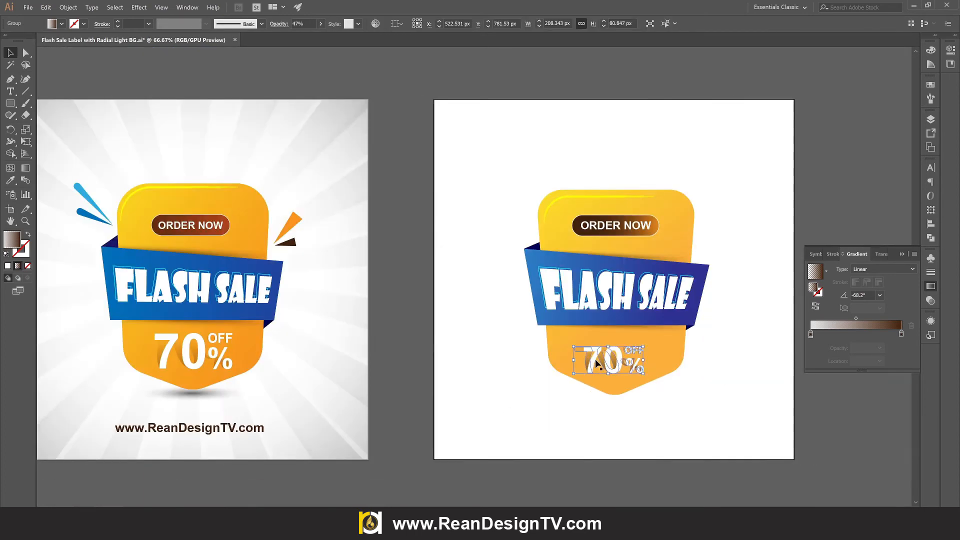
pyautogui.keyDown('shift'); pyautogui.click(595, 358); pyautogui.keyUp('shift')
pyautogui.click(592, 355)
pyautogui.keyDown('shift'); pyautogui.click(575, 347); pyautogui.keyUp('shift')
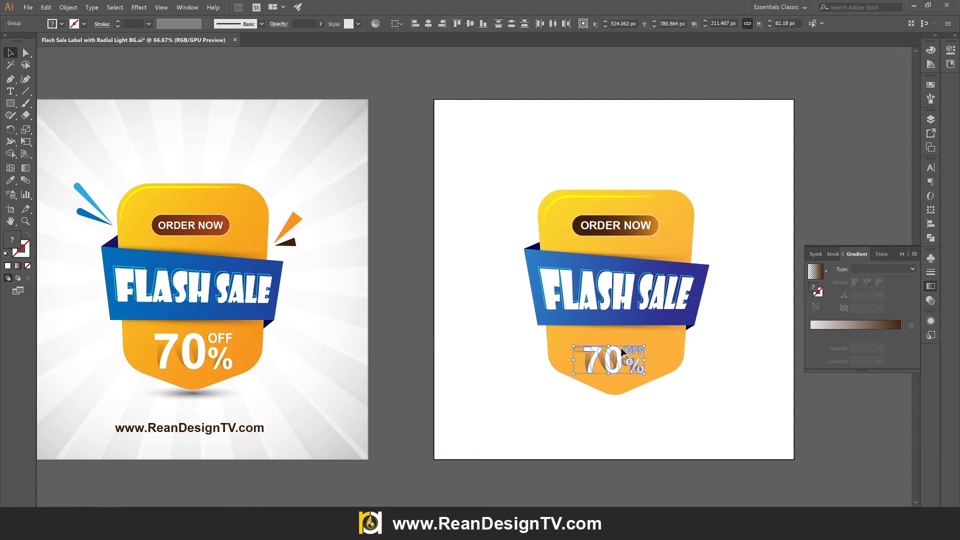
pyautogui.moveTo(645, 345); pyautogui.dragTo(620, 357)
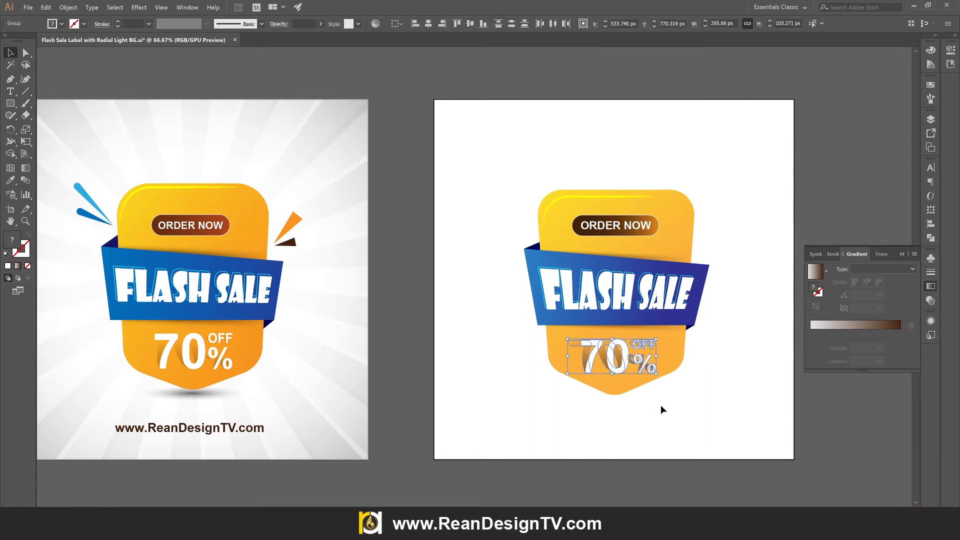
pyautogui.click(681, 439)
pyautogui.scroll(-1, 681, 439)
pyautogui.hscroll(1, 681, 440)
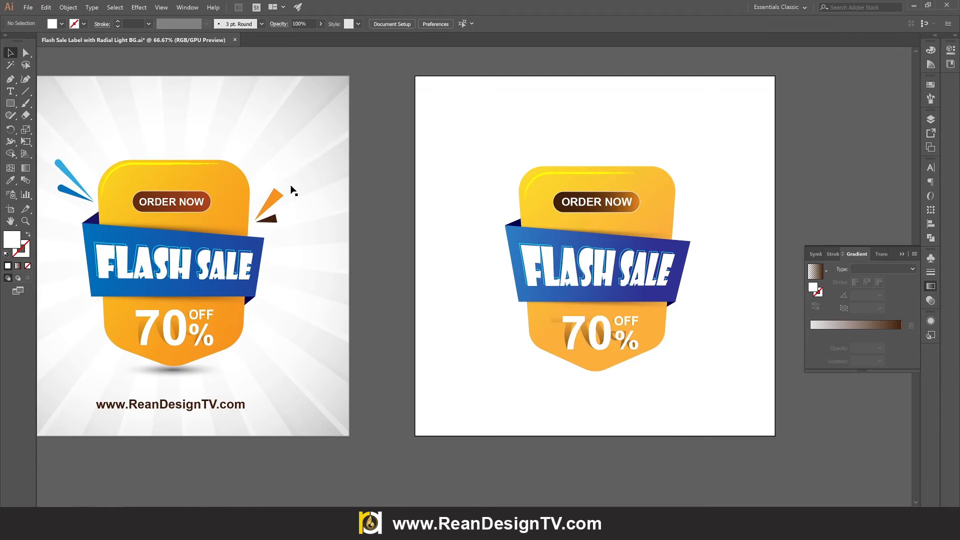
# Draw a circle about 106 px in diameter beside the badge's upper-left corner and fill it with light blue
pyautogui.moveTo(11, 103); pyautogui.dragTo(50, 127)
pyautogui.moveTo(468, 156); pyautogui.dragTo(489, 176)
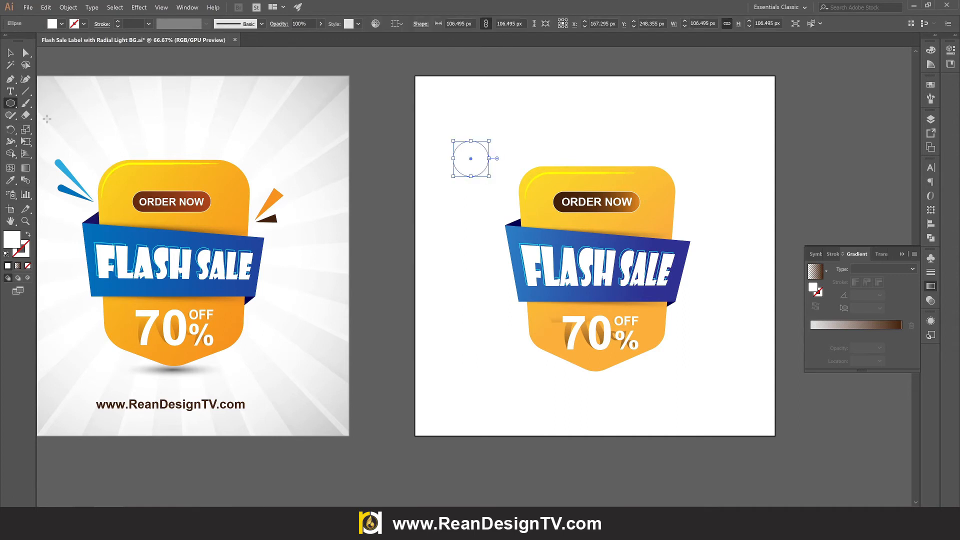
pyautogui.click(62, 24)
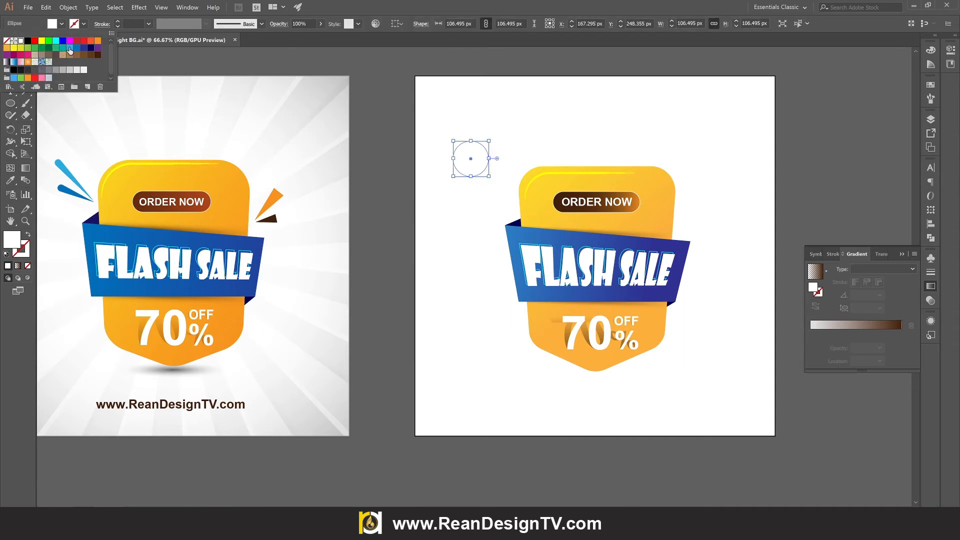
pyautogui.click(69, 49)
pyautogui.click(392, 226)
pyautogui.click(471, 161)
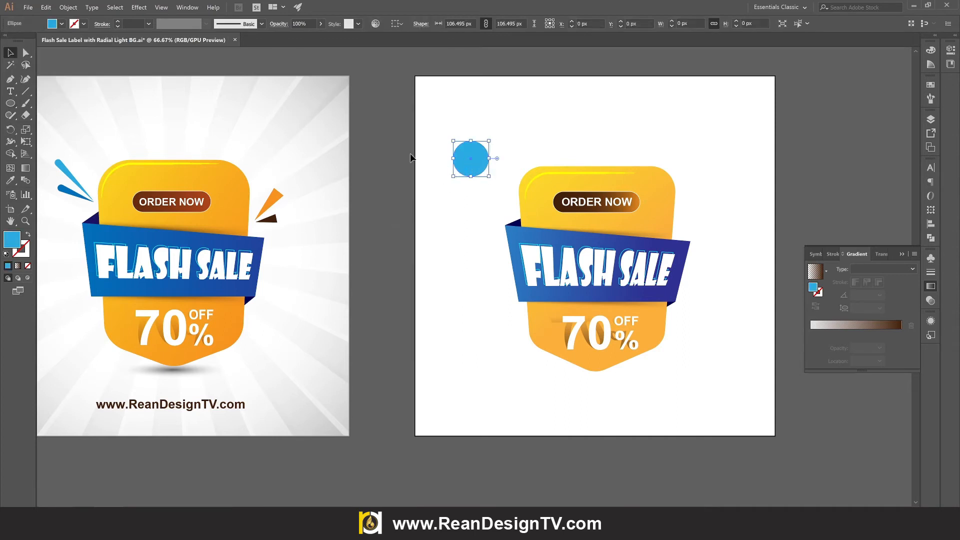
# Convert the circle's bottom anchor to a corner and pull it straight down into a pointed drop about 651 px tall
pyautogui.press('a')
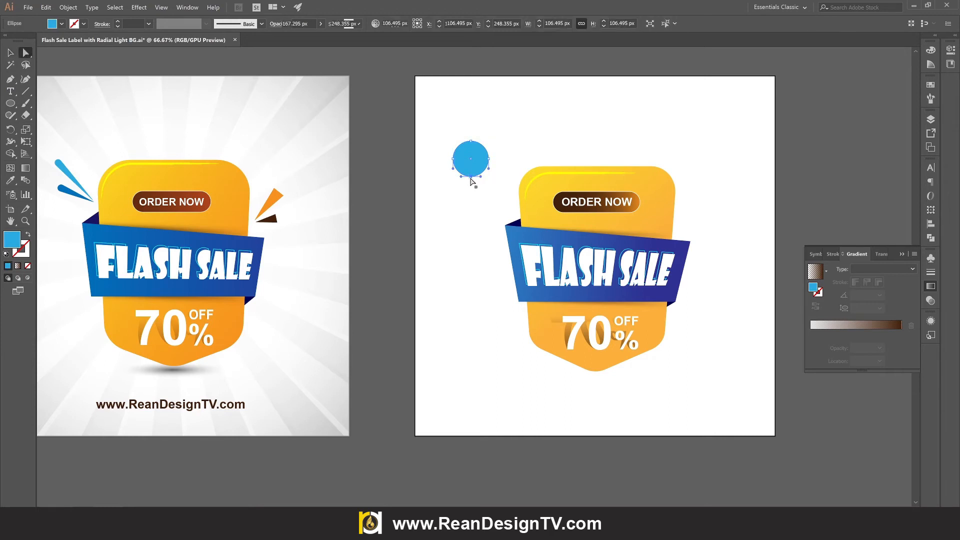
pyautogui.click(471, 176)
pyautogui.click(77, 23)
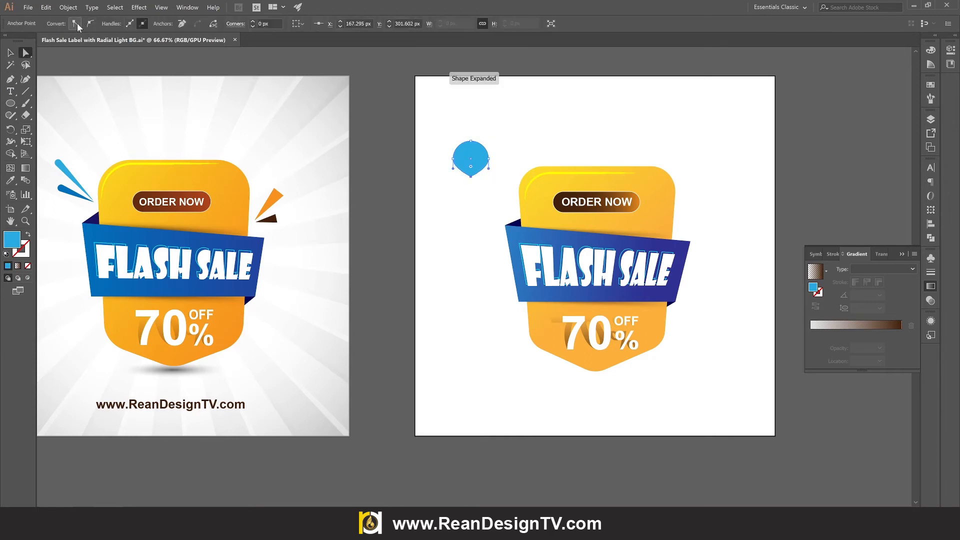
pyautogui.moveTo(472, 213); pyautogui.dragTo(473, 361)
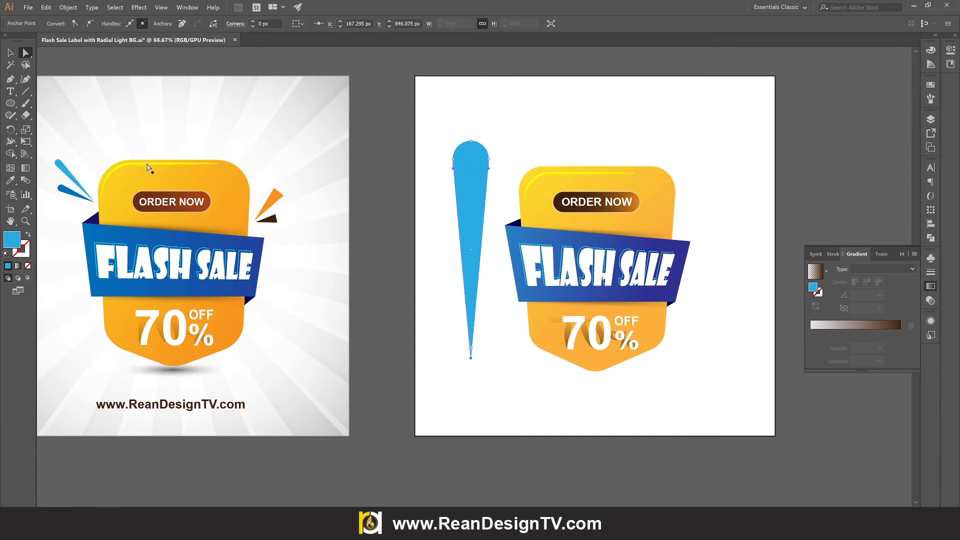
# Duplicate the light blue drop to its left and fill the copy with a darker blue
pyautogui.press('v')
pyautogui.click(468, 170)
pyautogui.moveTo(468, 170); pyautogui.dragTo(428, 171)
pyautogui.click(62, 23)
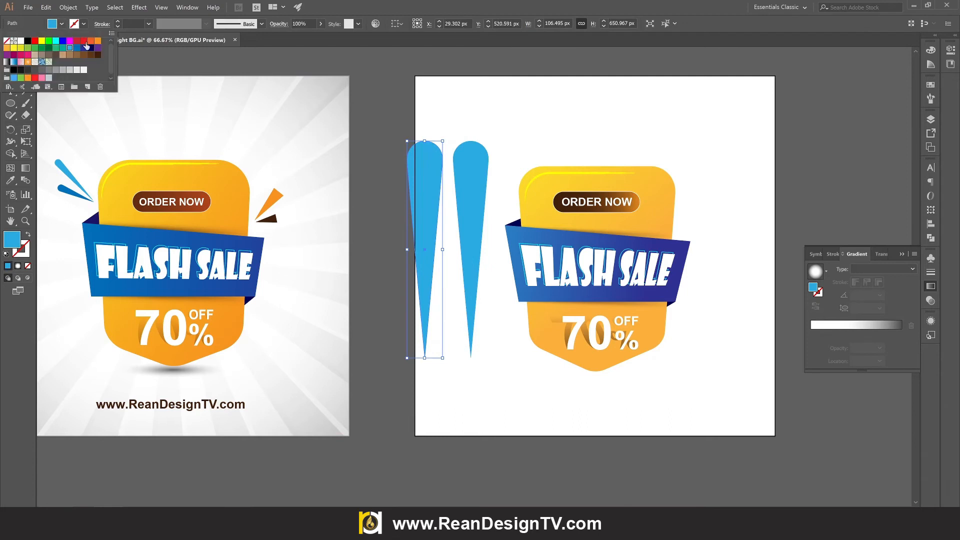
pyautogui.click(77, 48)
pyautogui.click(83, 48)
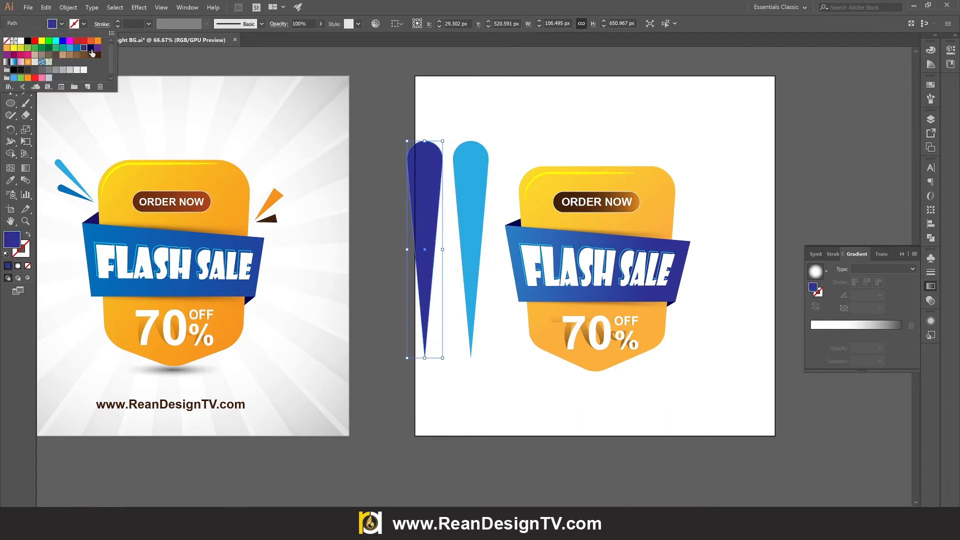
pyautogui.click(77, 48)
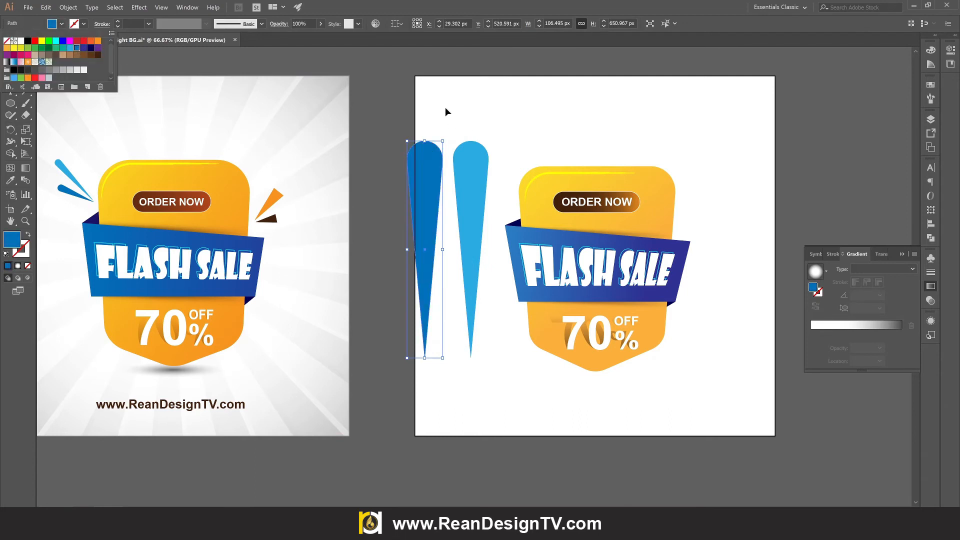
pyautogui.click(421, 200)
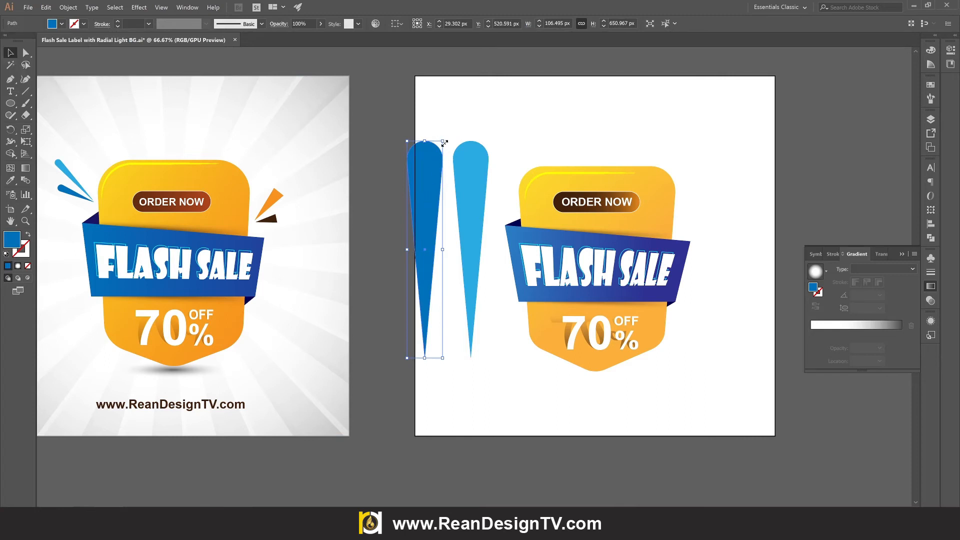
# Shrink and tilt the darker drop until the tips meet, then scale and rotate both to about 129 px wide outside the badge's upper-left corner
pyautogui.moveTo(444, 143); pyautogui.dragTo(465, 270)
pyautogui.click(393, 245)
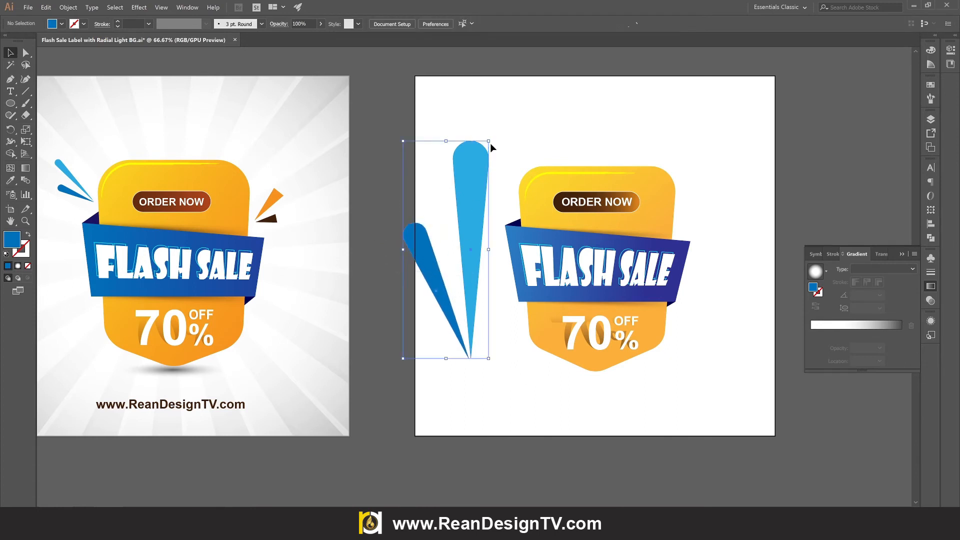
pyautogui.moveTo(489, 144)
pyautogui.mouseDown()
pyautogui.moveTo(476, 204)
pyautogui.moveTo(421, 314)
pyautogui.moveTo(506, 184)
pyautogui.moveTo(504, 149)
pyautogui.moveTo(494, 153)
pyautogui.mouseUp()
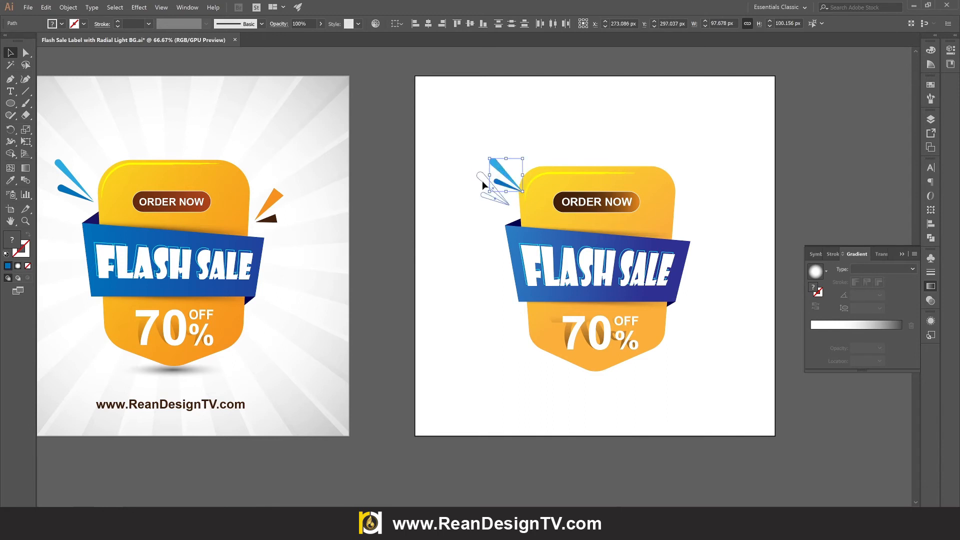
pyautogui.moveTo(489, 188); pyautogui.dragTo(473, 169)
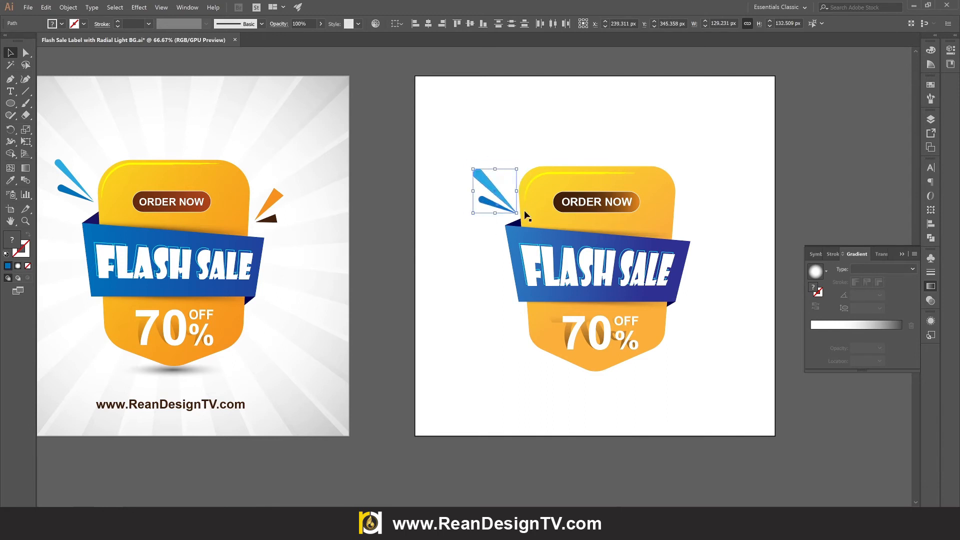
pyautogui.click(448, 264)
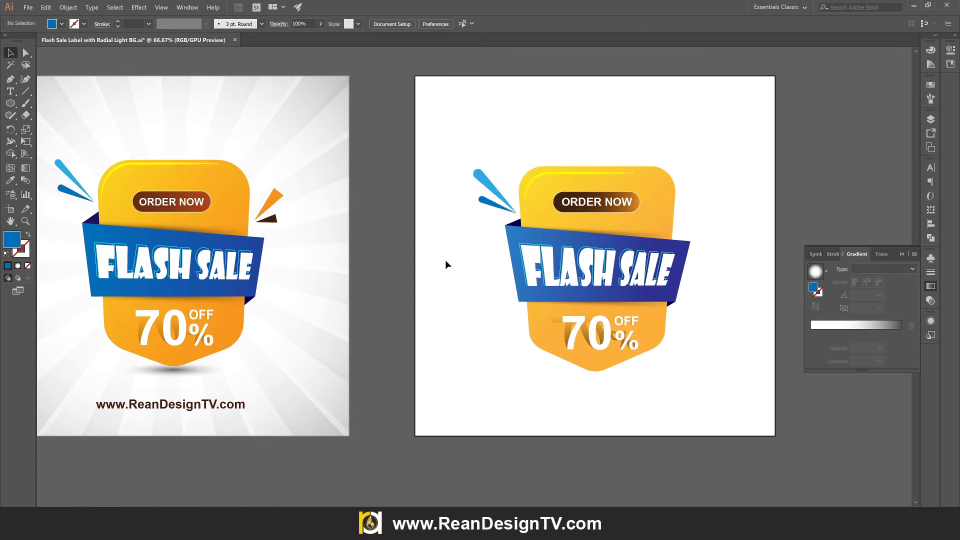
# Draw a square about 103 px wide left of the ribbon and delete its lower-left anchor point
pyautogui.moveTo(10, 103); pyautogui.dragTo(65, 103)
pyautogui.moveTo(426, 254); pyautogui.dragTo(460, 288)
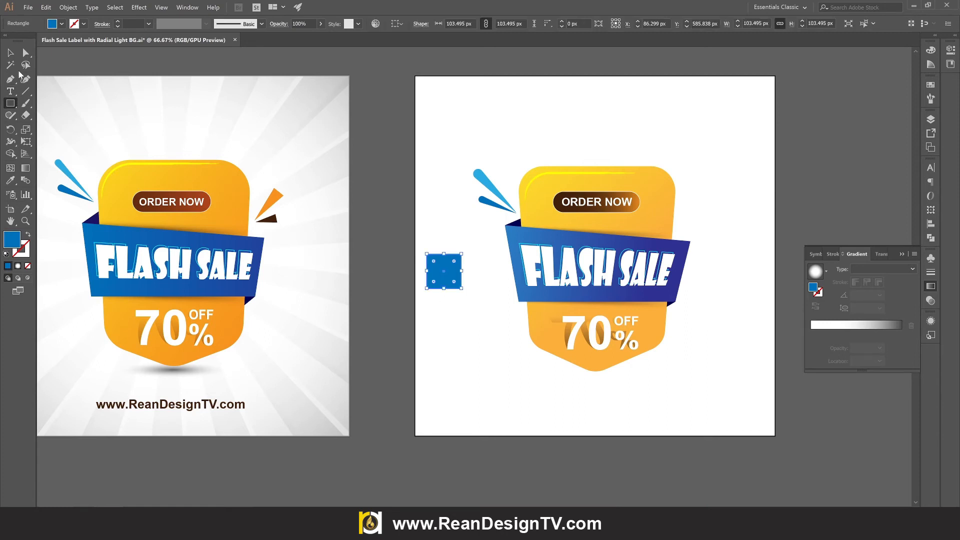
pyautogui.moveTo(10, 79); pyautogui.dragTo(56, 105)
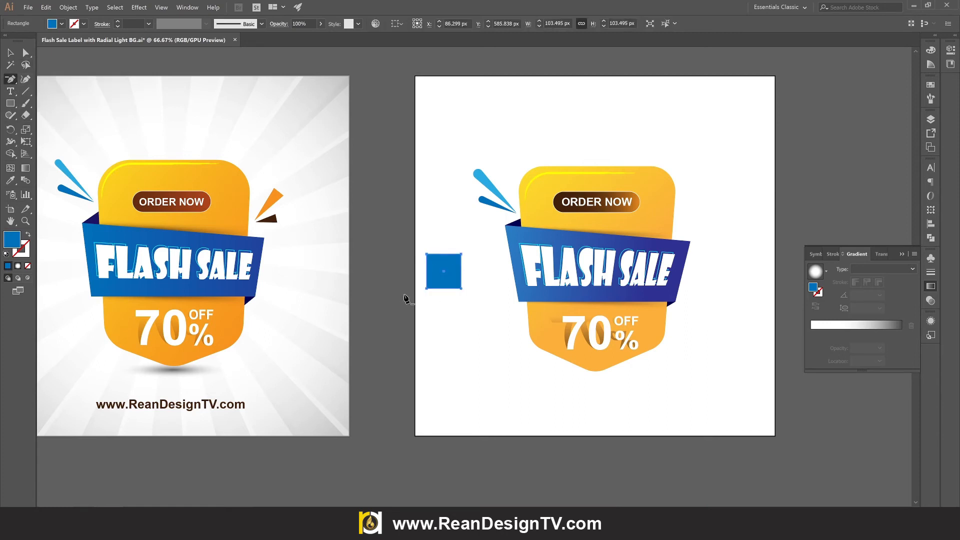
pyautogui.click(427, 289)
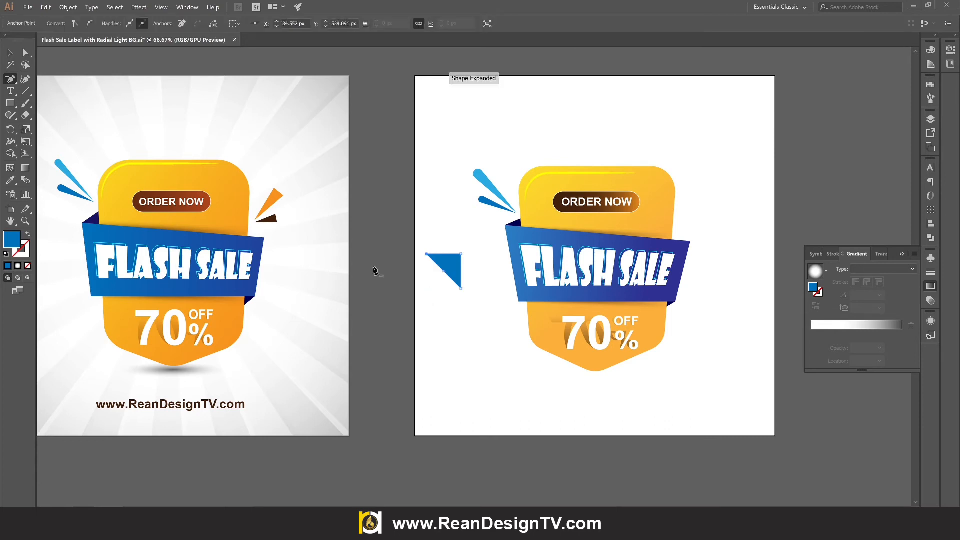
# Pull the triangle's lower anchor down and centre it to form a narrow spike about 343 px tall
pyautogui.press('a')
pyautogui.moveTo(461, 288); pyautogui.dragTo(443, 369)
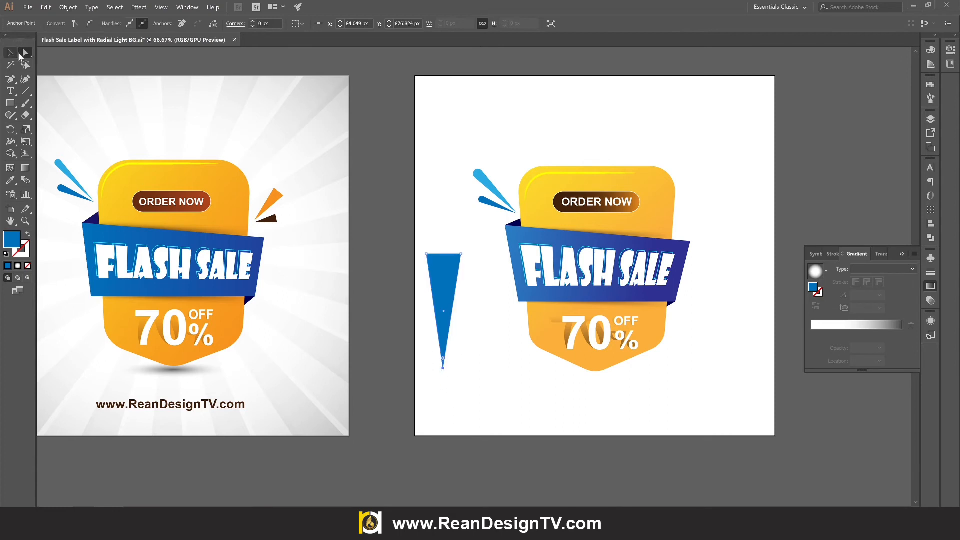
pyautogui.click(10, 52)
pyautogui.click(390, 178)
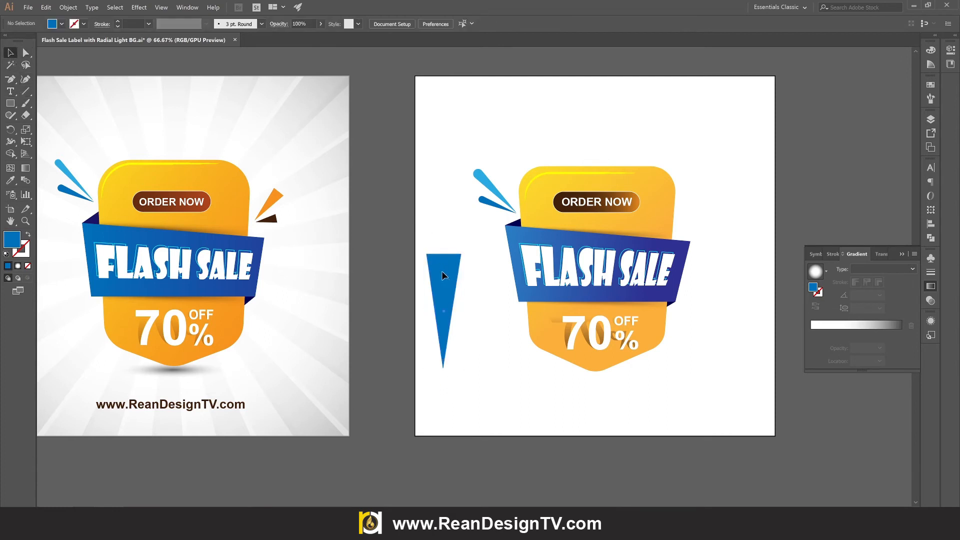
# Fill the pointed triangle with orange
pyautogui.click(435, 268)
pyautogui.click(62, 24)
pyautogui.click(97, 42)
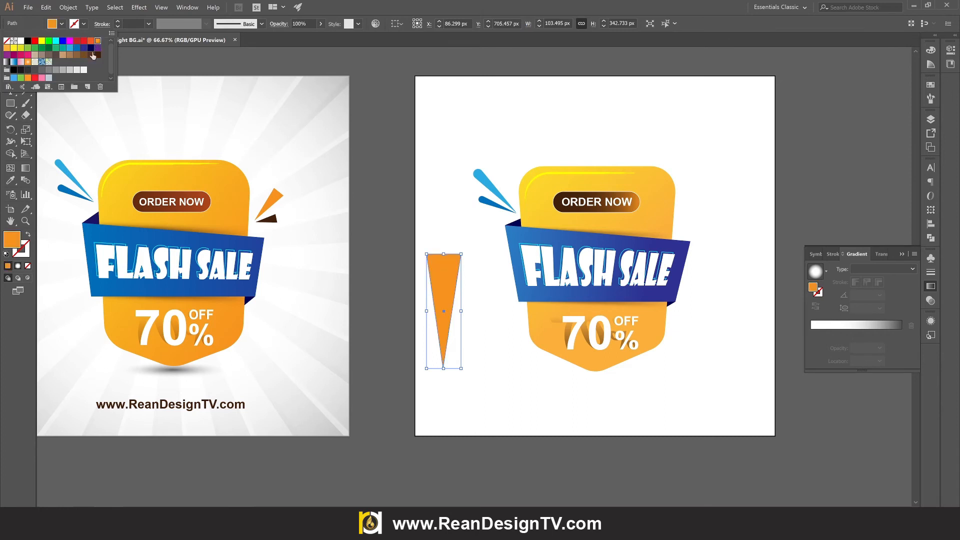
pyautogui.click(470, 269)
# Duplicate the orange triangle to its right and fill the copy with dark brown
pyautogui.click(446, 286)
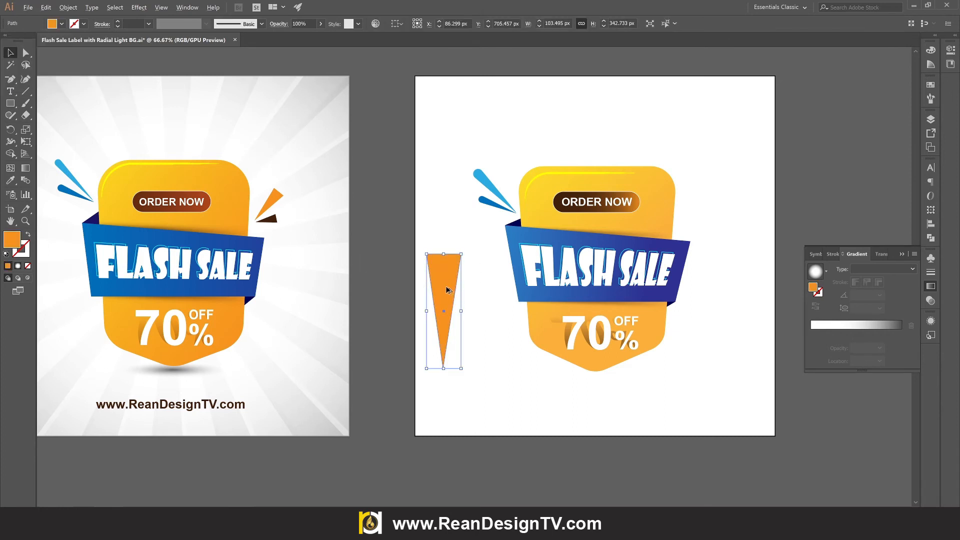
pyautogui.moveTo(446, 287); pyautogui.dragTo(486, 281)
pyautogui.click(62, 24)
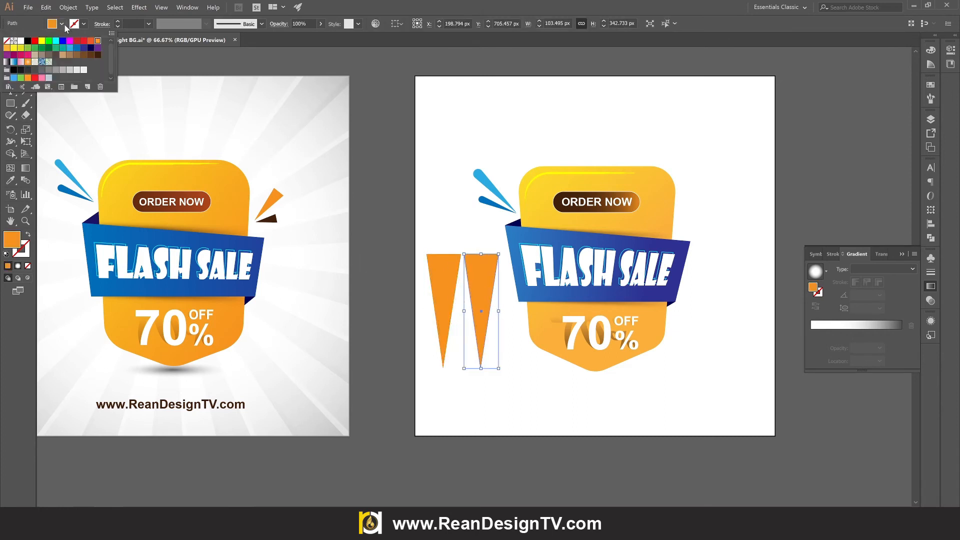
pyautogui.click(98, 58)
pyautogui.click(516, 353)
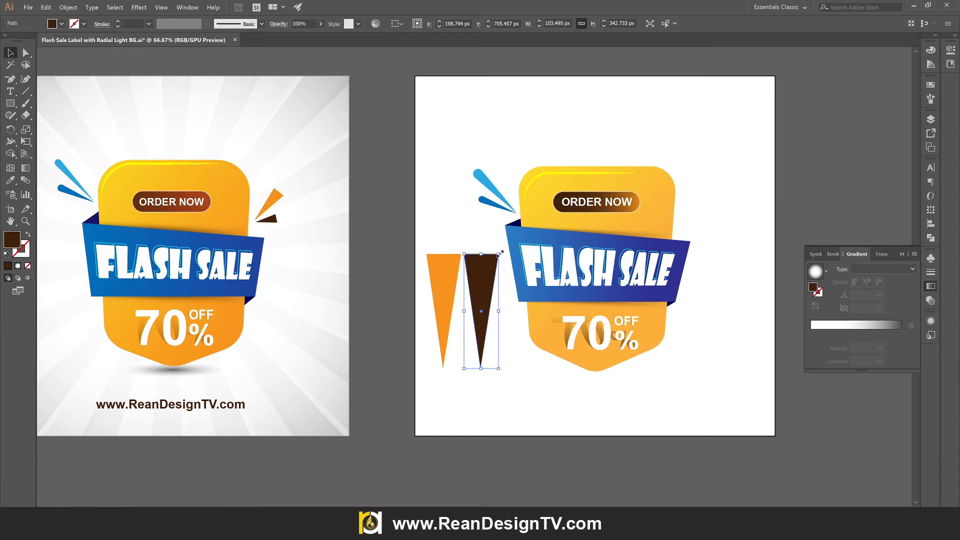
# Shrink and rotate the orange and brown triangles and place them outside the badge's upper-right side, tips pointing at the label
pyautogui.moveTo(499, 254); pyautogui.dragTo(663, 226)
pyautogui.scroll(1, 445, 359)
pyautogui.scroll(-2, 463, 347)
pyautogui.moveTo(671, 168); pyautogui.dragTo(637, 243)
pyautogui.scroll(1, 645, 226)
pyautogui.click(671, 314)
pyautogui.scroll(-1, 662, 328)
pyautogui.hscroll(3, 655, 340)
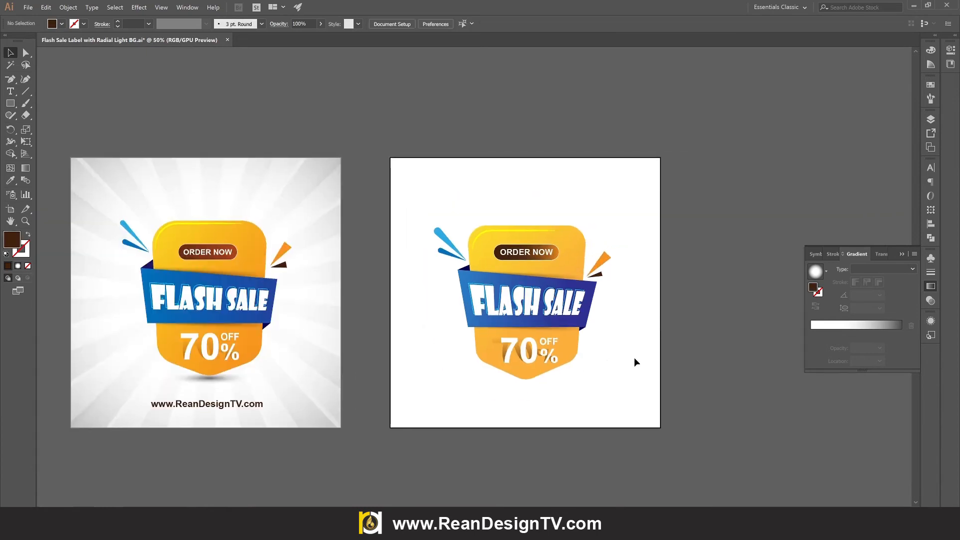
# Group all the label artwork on the white artboard
pyautogui.scroll(-3, 631, 360)
pyautogui.moveTo(388, 150); pyautogui.dragTo(667, 383)
pyautogui.rightClick(392, 152)
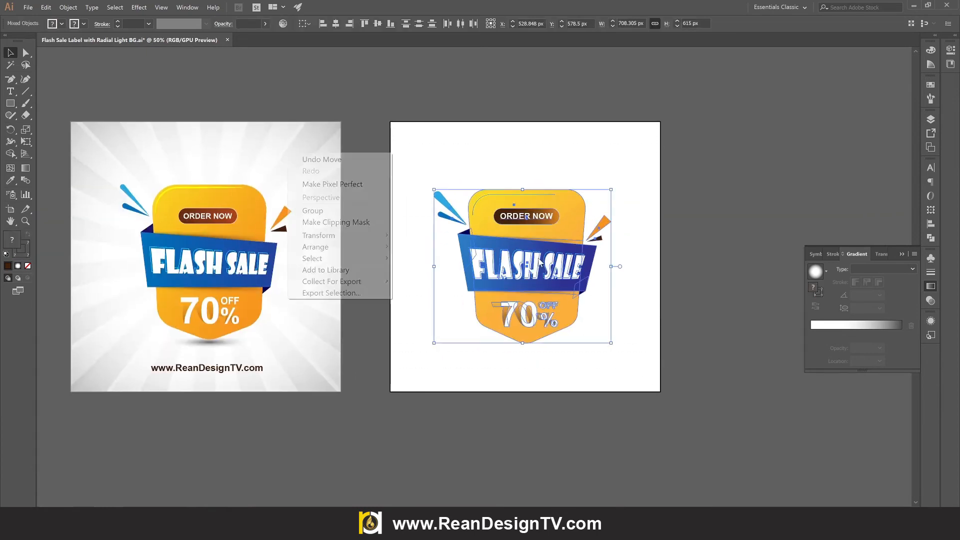
pyautogui.click(313, 210)
pyautogui.click(480, 401)
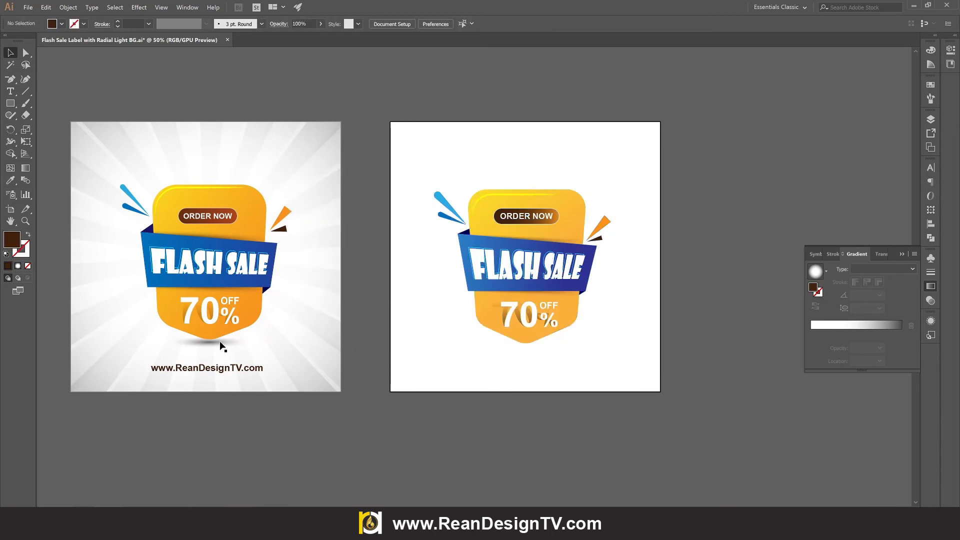
# Draw a circle about 228 px in diameter left of the badge's lower part and fill it with the white-to-black gradient
pyautogui.moveTo(10, 104); pyautogui.dragTo(59, 127)
pyautogui.moveTo(418, 312); pyautogui.dragTo(452, 347)
pyautogui.click(61, 24)
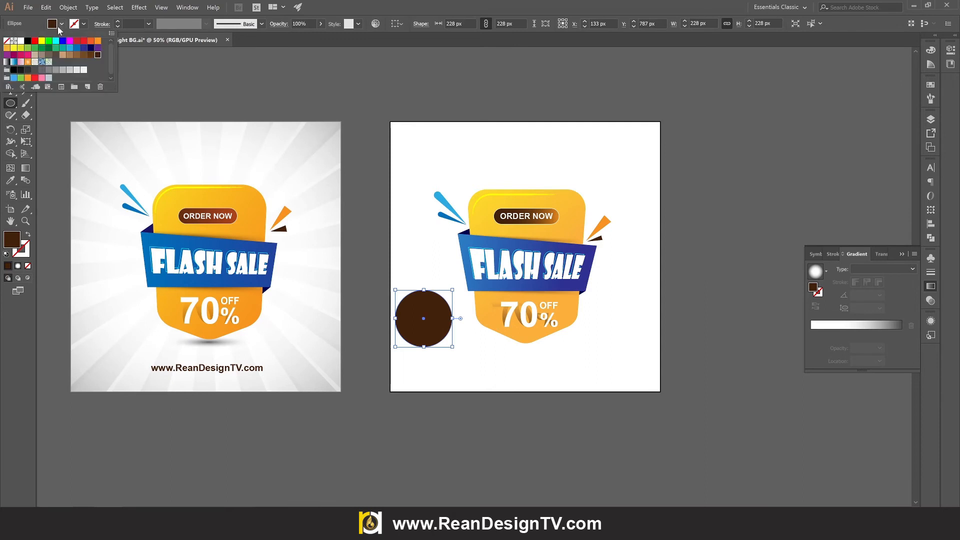
pyautogui.click(7, 62)
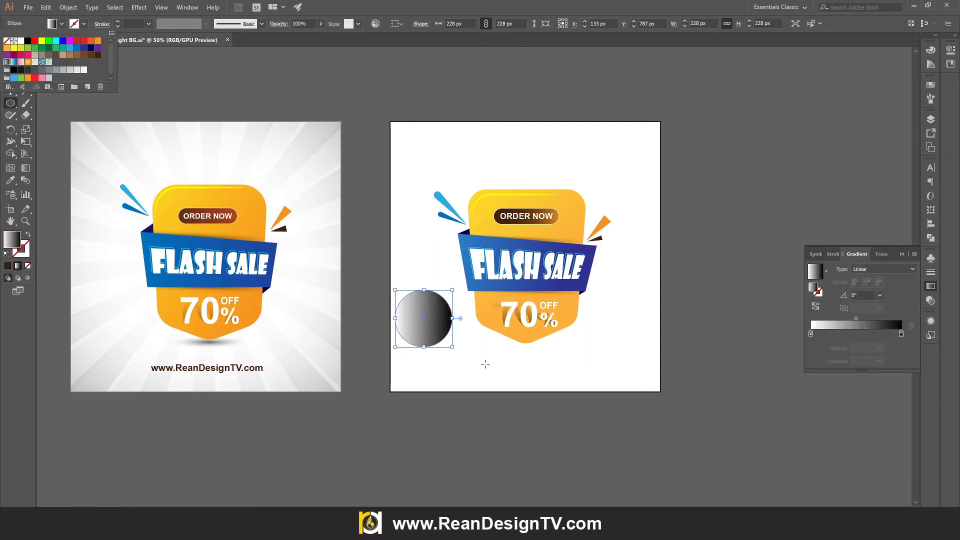
# Set the circle's gradient type to Radial and change its white stop to black
pyautogui.click(870, 269)
pyautogui.click(870, 280)
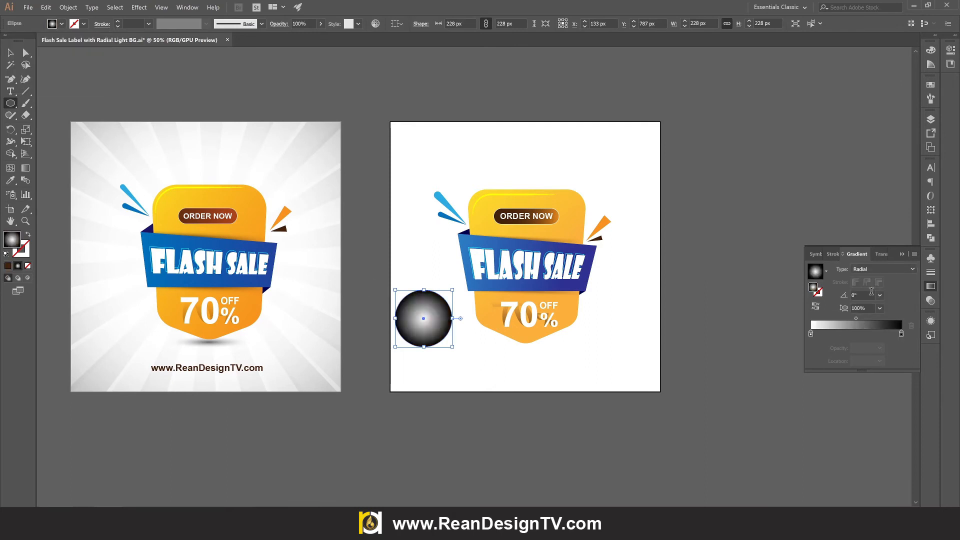
pyautogui.doubleClick(811, 334)
pyautogui.click(793, 365)
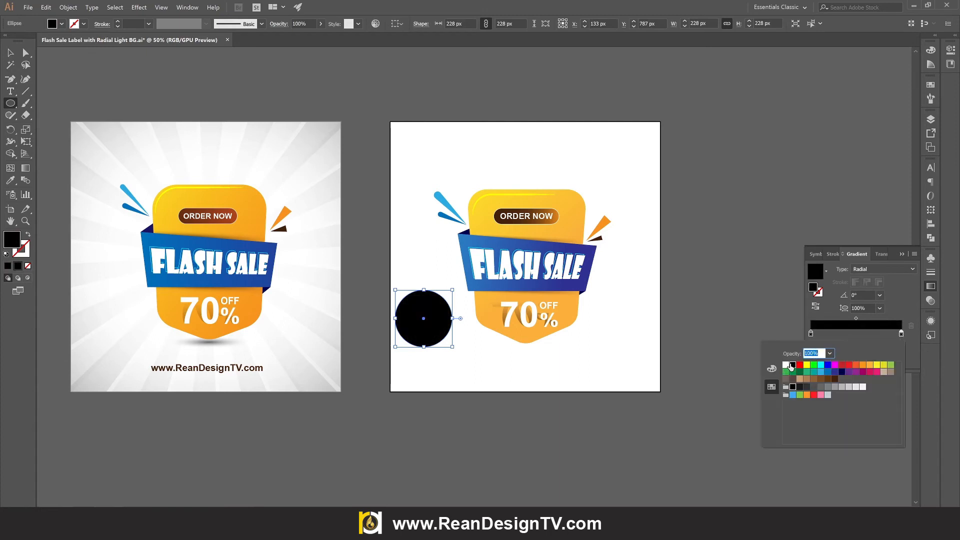
# Set the opacity of the circle gradient's outer black stop to 0%
pyautogui.click(830, 353)
pyautogui.click(838, 365)
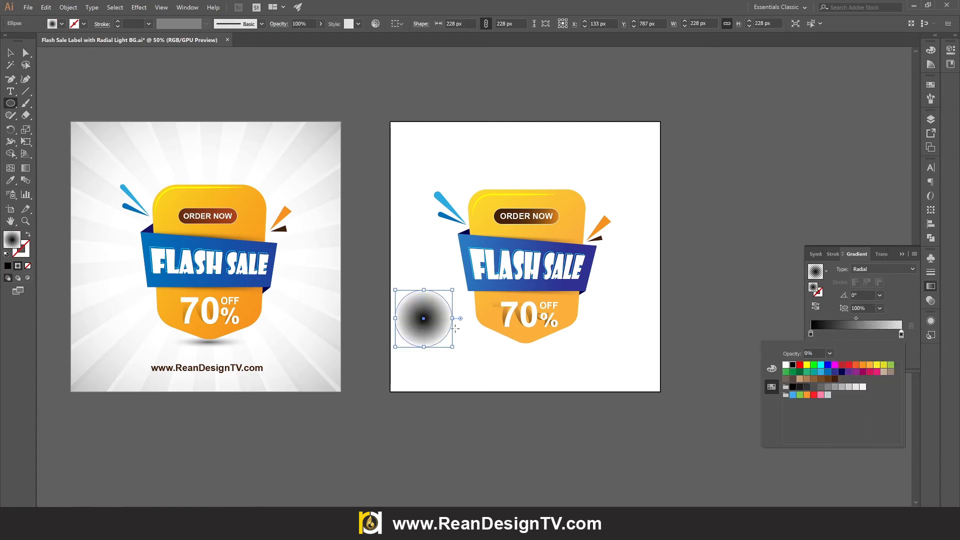
pyautogui.click(442, 323)
pyautogui.click(9, 54)
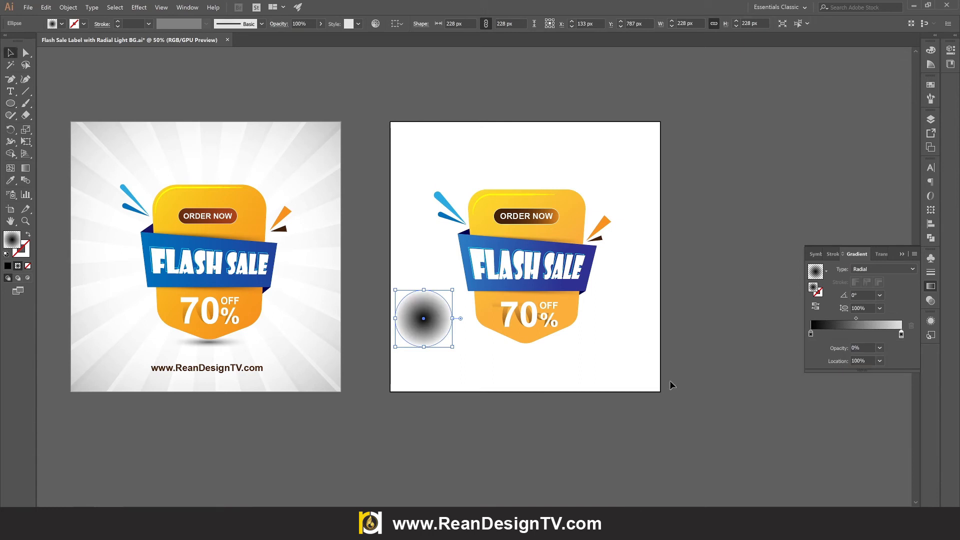
# Move the gradient circle beneath the badge's lower tip and flatten it into an ellipse about 251 by 28 px
pyautogui.moveTo(431, 314)
pyautogui.mouseDown()
pyautogui.moveTo(569, 362)
pyautogui.moveTo(533, 371)
pyautogui.moveTo(548, 358)
pyautogui.moveTo(542, 340)
pyautogui.moveTo(594, 341)
pyautogui.mouseUp()
pyautogui.scroll(2, 532, 371)
pyautogui.scroll(1, 535, 375)
pyautogui.press('g')
pyautogui.click(10, 54)
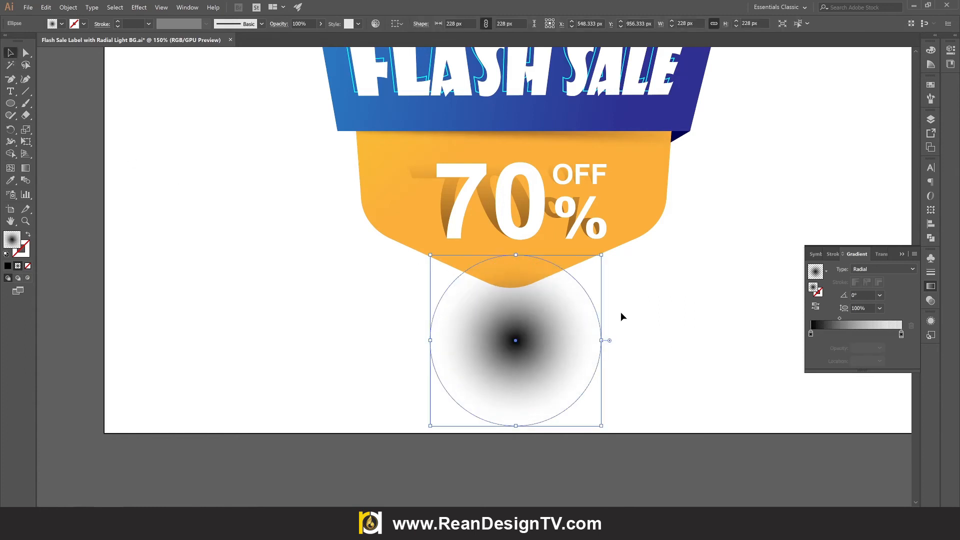
pyautogui.moveTo(519, 256); pyautogui.dragTo(605, 300)
pyautogui.click(553, 298)
# Set the shadow ellipse's gradient midpoint to 25.9% and send the ellipse to the back
pyautogui.moveTo(839, 318); pyautogui.dragTo(834, 318)
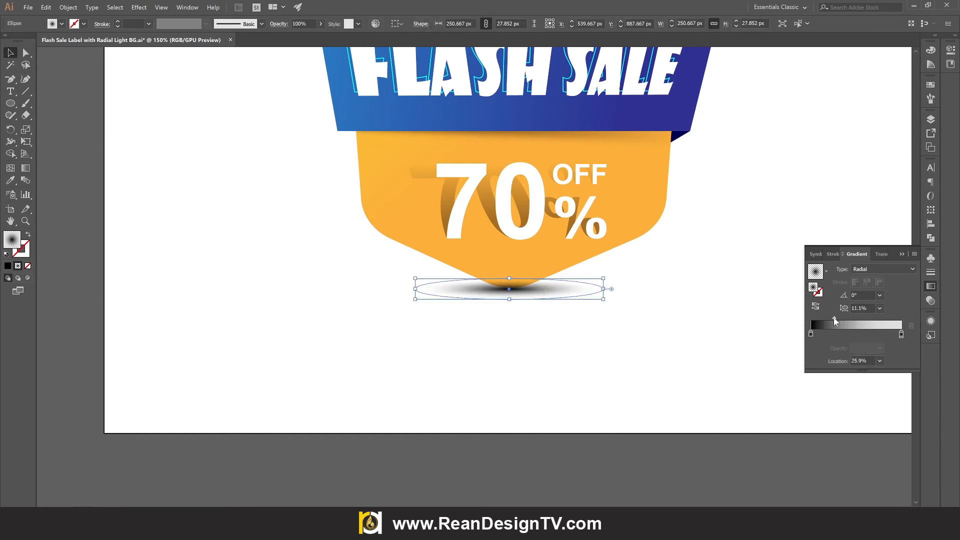
pyautogui.rightClick(527, 302)
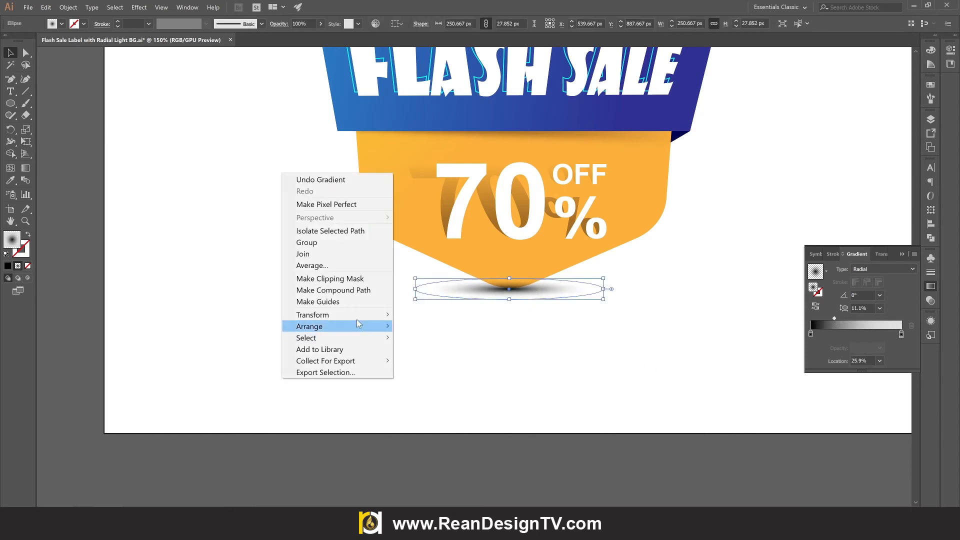
pyautogui.moveTo(383, 326)
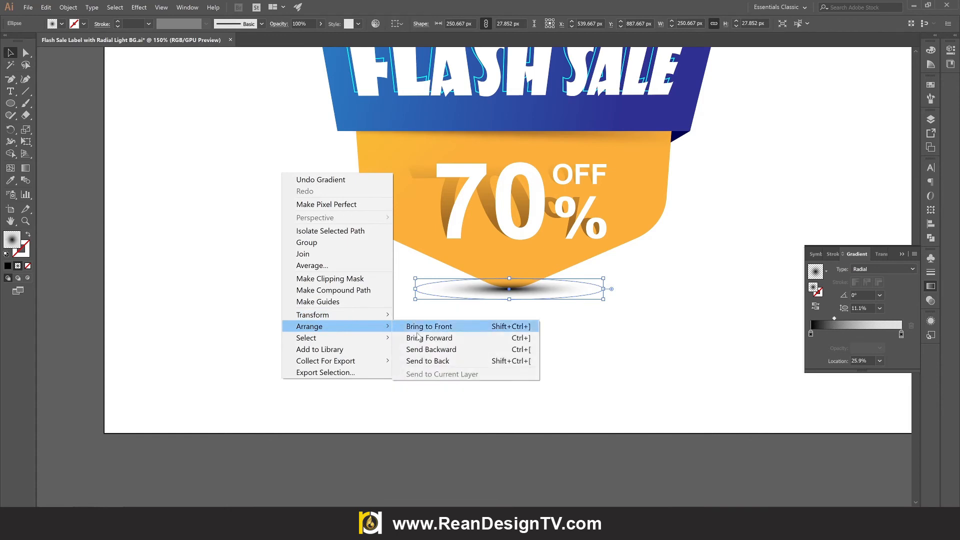
pyautogui.click(456, 362)
pyautogui.click(513, 358)
pyautogui.hotkey('ctrl', 'alt', '0')
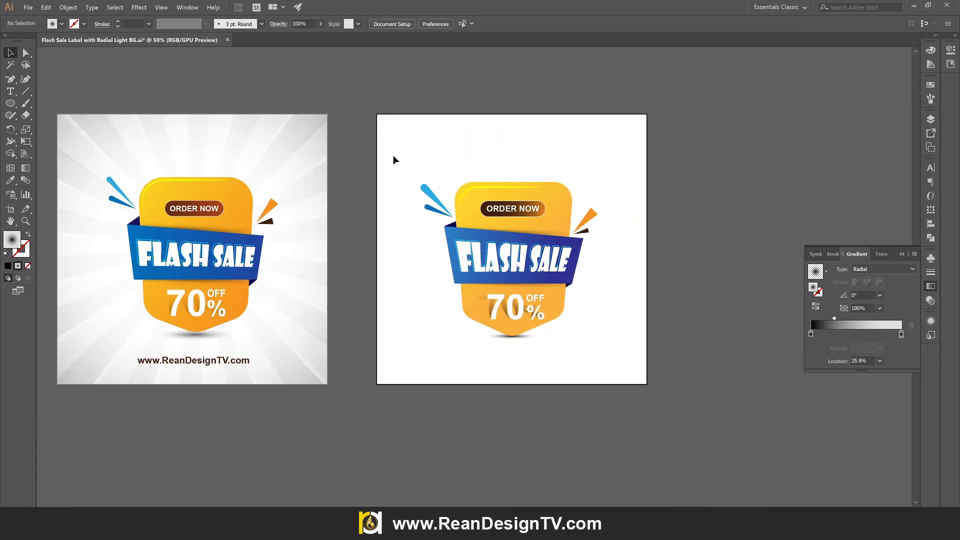
# Group the label artwork together with its ground shadow on the white artboard
pyautogui.moveTo(393, 155); pyautogui.dragTo(653, 388)
pyautogui.hotkey('ctrl', 'g')
pyautogui.click(550, 403)
pyautogui.moveTo(475, 386); pyautogui.dragTo(524, 410)
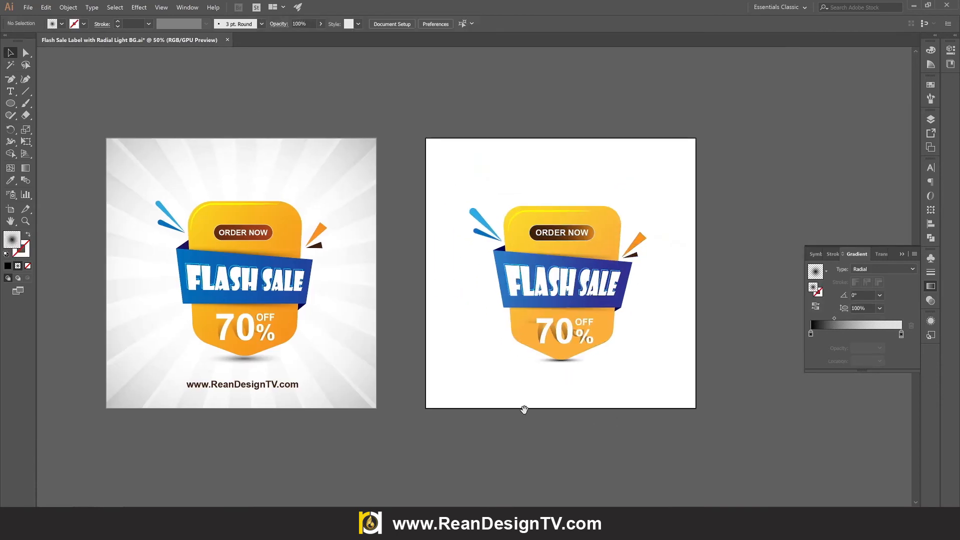
pyautogui.moveTo(368, 259); pyautogui.dragTo(389, 196)
pyautogui.moveTo(372, 358); pyautogui.dragTo(404, 395)
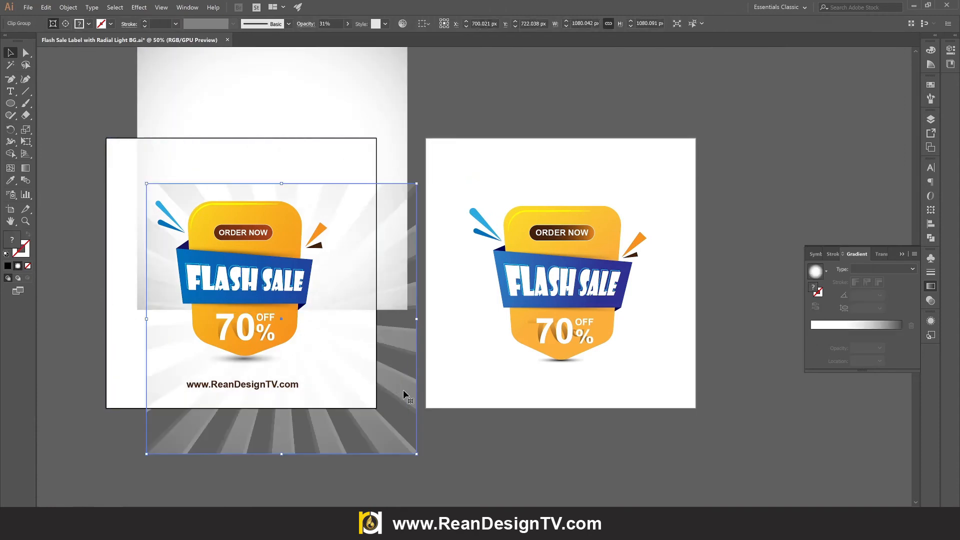
pyautogui.hotkey('ctrl', 'z')
pyautogui.hotkey('ctrl', 'z')
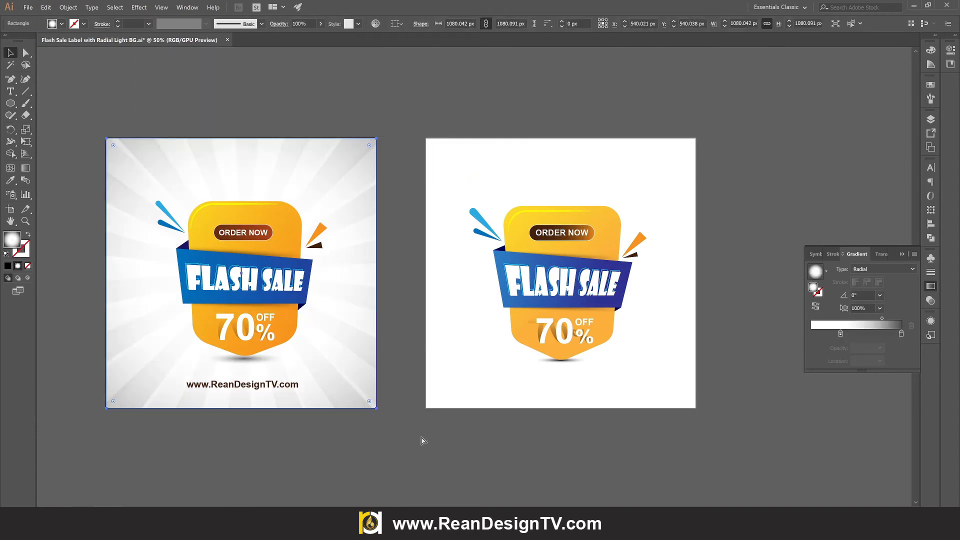
pyautogui.click(499, 464)
# Draw a tall rectangle about 148 by 692 px on the canvas to the right of the white artboard
pyautogui.hscroll(3, 501, 466)
pyautogui.scroll(-1, 485, 463)
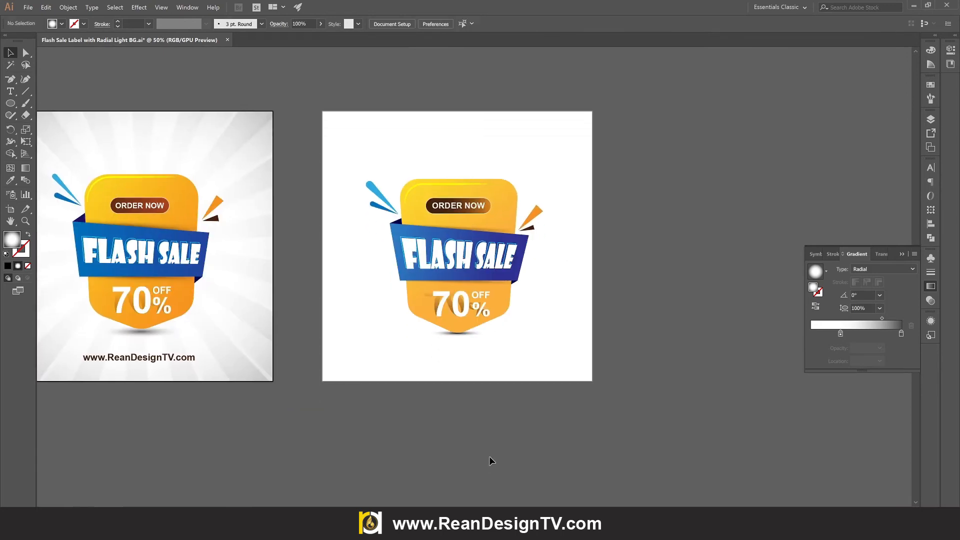
pyautogui.hscroll(-3, 500, 370)
pyautogui.scroll(-1, 536, 331)
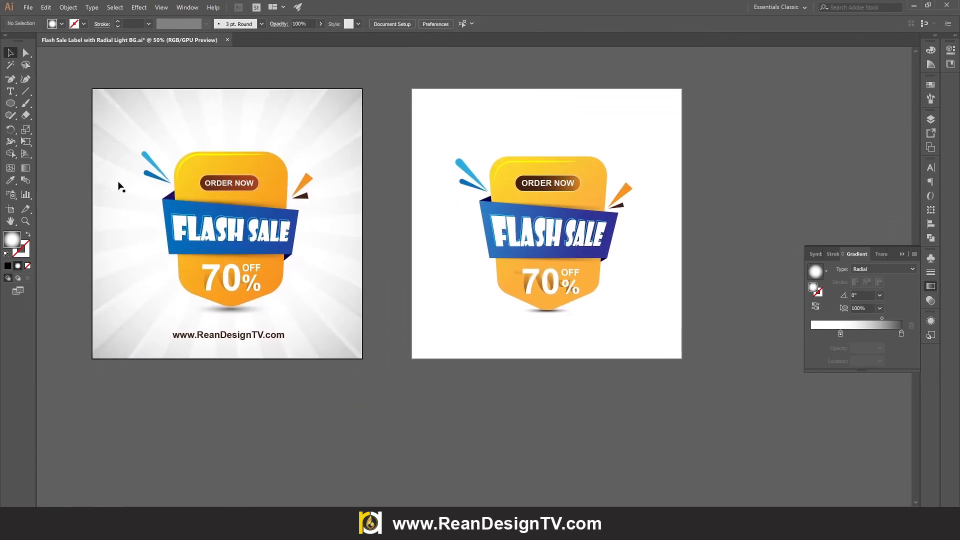
pyautogui.moveTo(10, 103); pyautogui.dragTo(65, 104)
pyautogui.scroll(1, 457, 305)
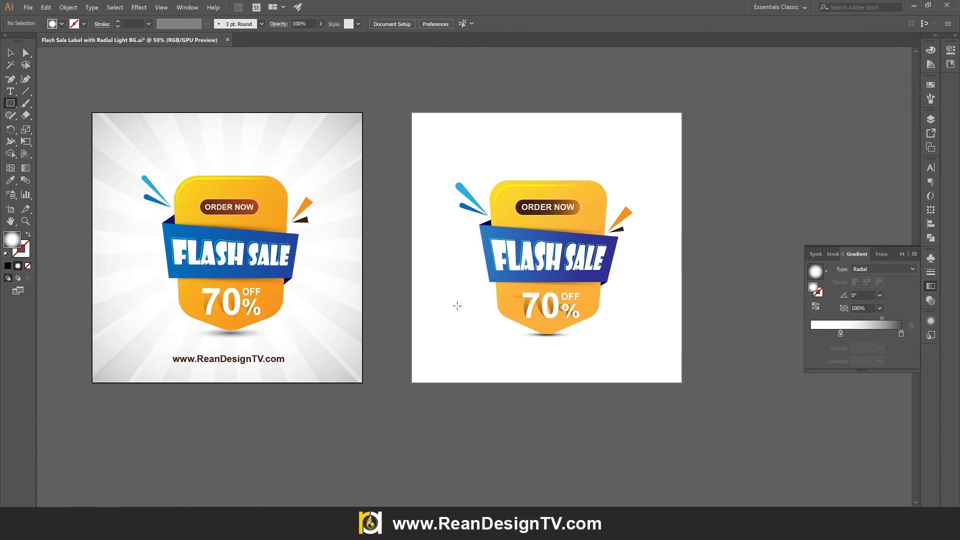
pyautogui.moveTo(598, 393); pyautogui.dragTo(468, 398)
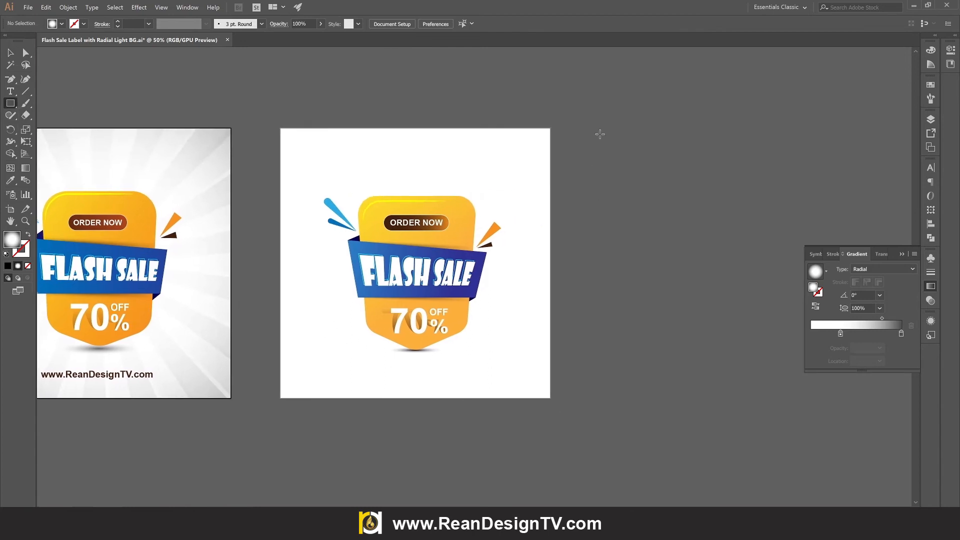
pyautogui.moveTo(629, 217); pyautogui.dragTo(626, 303)
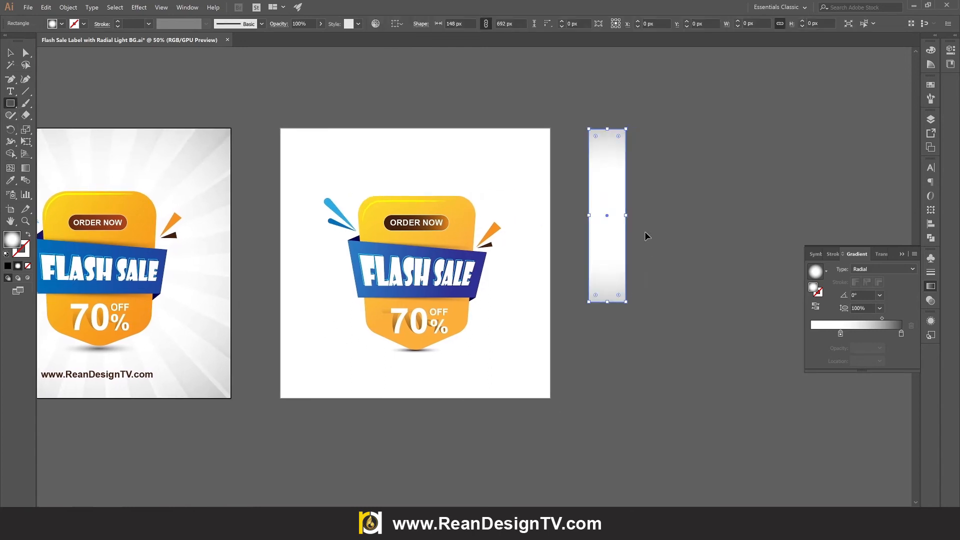
# Add an anchor at the middle of the rectangle's bottom edge and delete both bottom corners to form a downward-pointing triangle
pyautogui.scroll(1, 644, 231)
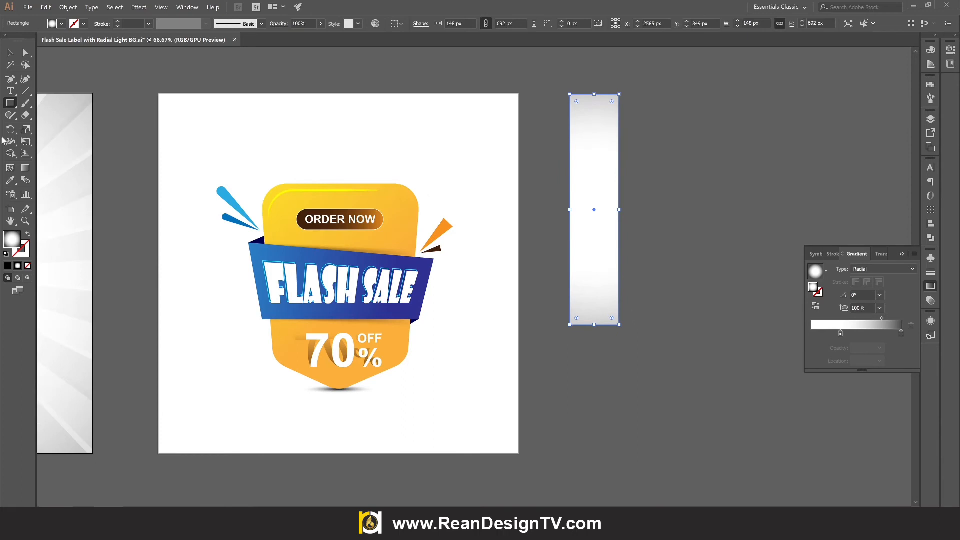
pyautogui.moveTo(10, 79); pyautogui.dragTo(41, 80)
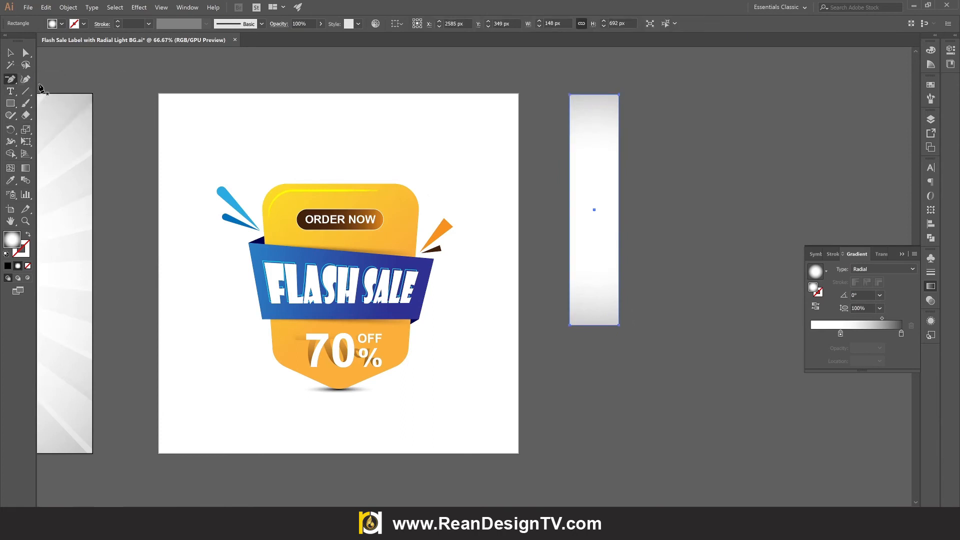
pyautogui.click(593, 325)
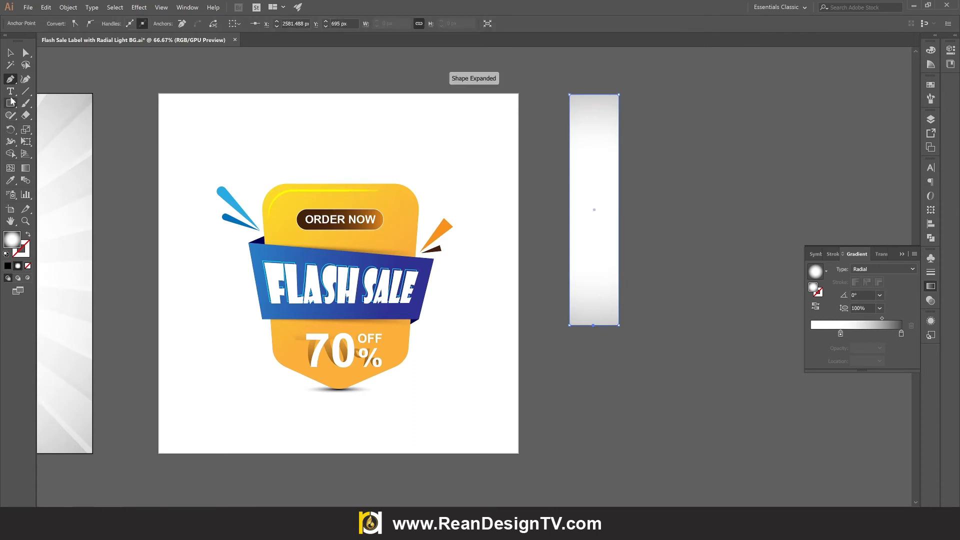
pyautogui.moveTo(10, 83); pyautogui.dragTo(54, 104)
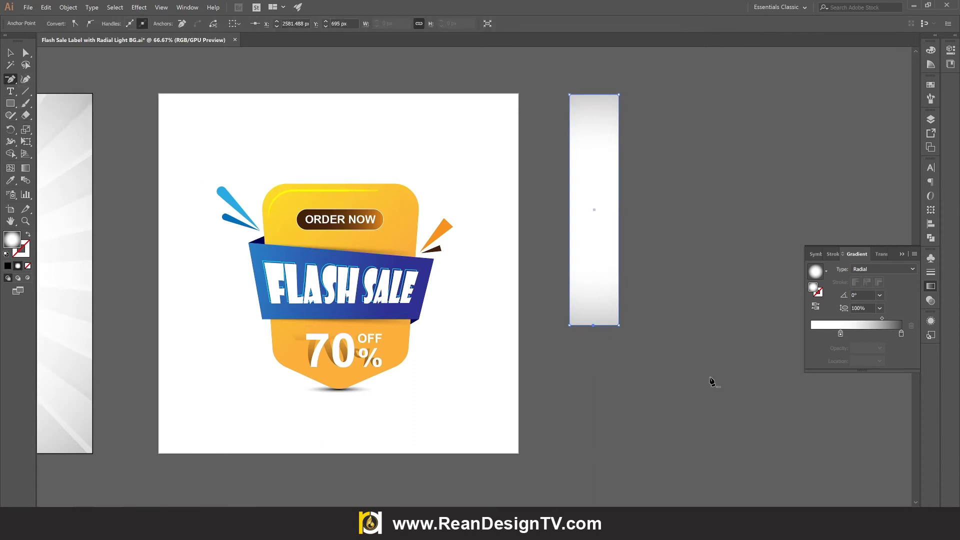
pyautogui.click(570, 326)
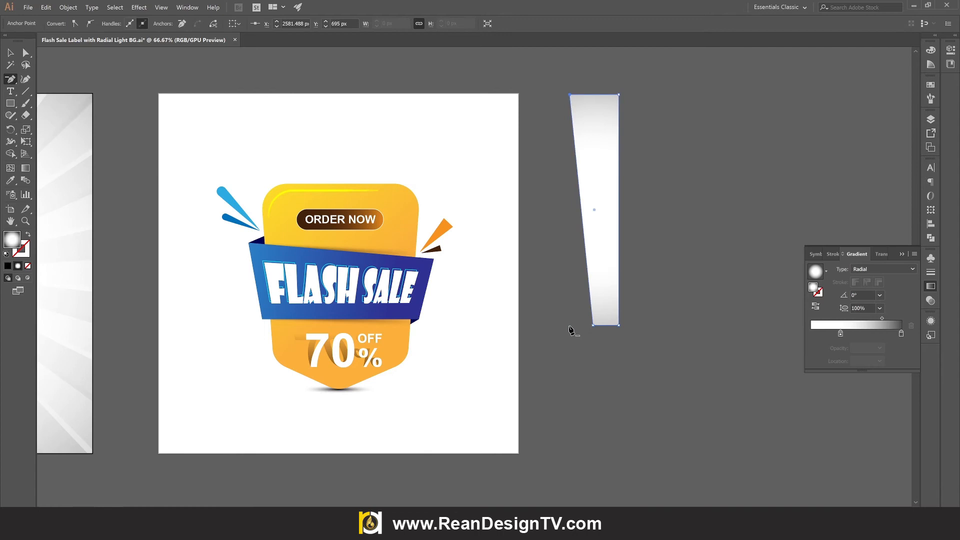
pyautogui.click(619, 326)
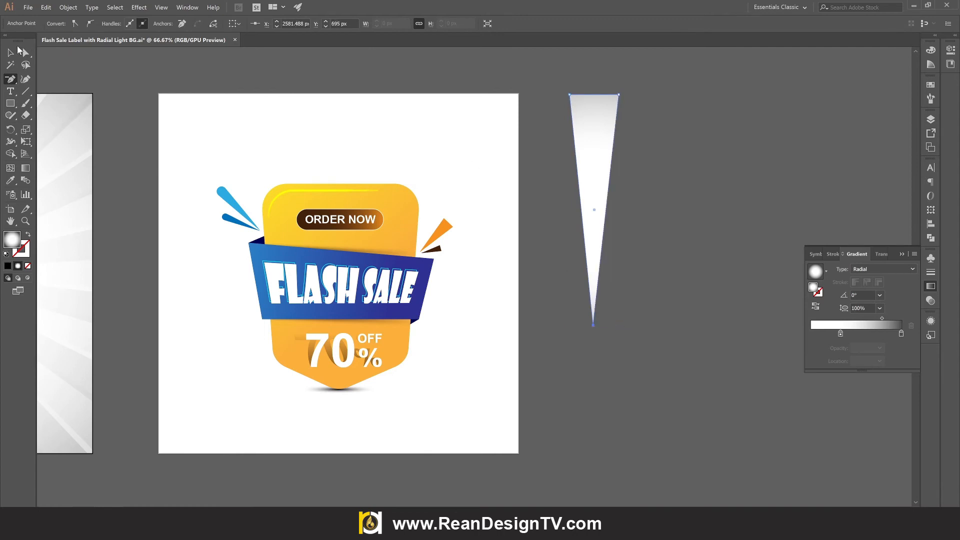
# Stretch the triangle's top edge straight upward until it is about 1169 px tall
pyautogui.click(12, 52)
pyautogui.scroll(5, 720, 219)
pyautogui.moveTo(709, 218); pyautogui.dragTo(583, 254)
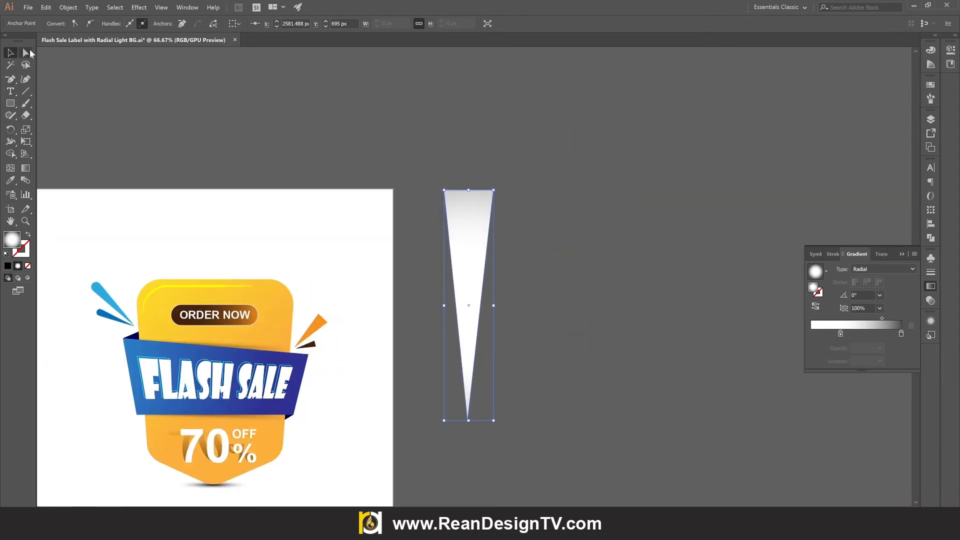
pyautogui.click(26, 52)
pyautogui.moveTo(429, 173); pyautogui.dragTo(493, 60)
pyautogui.scroll(1, 499, 112)
pyautogui.moveTo(493, 96); pyautogui.dragTo(493, 67)
pyautogui.scroll(-1, 501, 128)
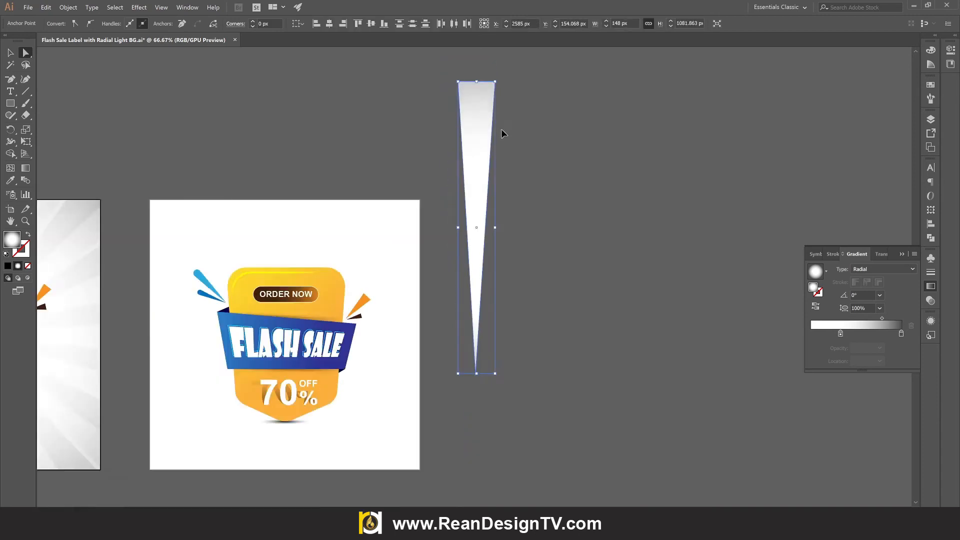
pyautogui.scroll(-1, 502, 129)
pyautogui.moveTo(543, 171); pyautogui.dragTo(498, 169)
# Move the long triangle farther away from the white artboard, to about X 2879 px
pyautogui.press('v')
pyautogui.click(524, 184)
pyautogui.moveTo(445, 137); pyautogui.dragTo(493, 137)
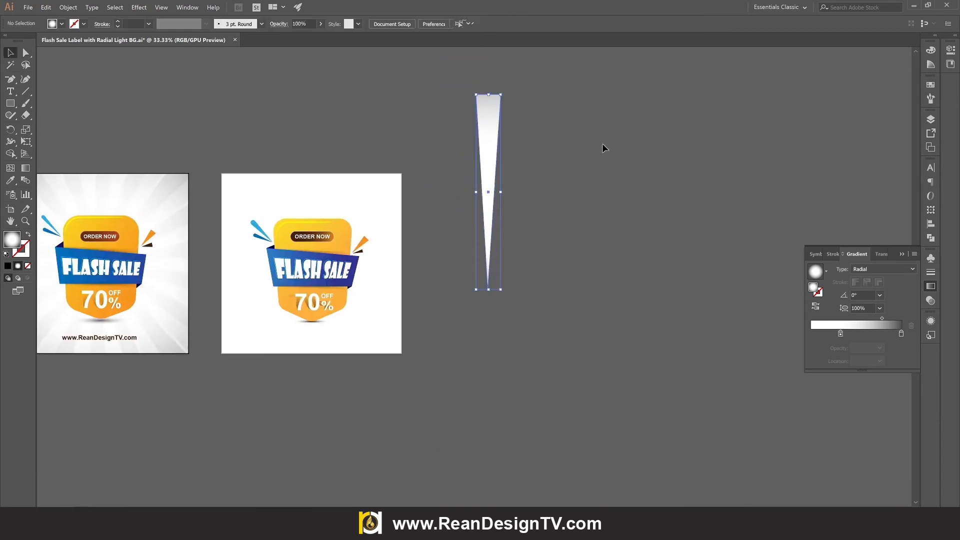
# Give the triangle a Linear gradient at 90°, with its white stop at the lower tip and its dark end beyond the top edge
pyautogui.click(493, 133)
pyautogui.click(870, 270)
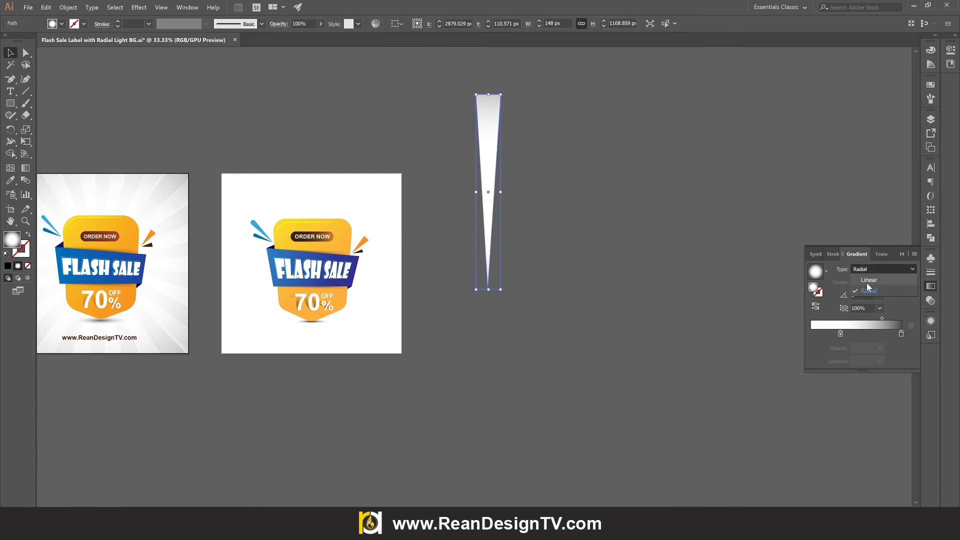
pyautogui.click(869, 281)
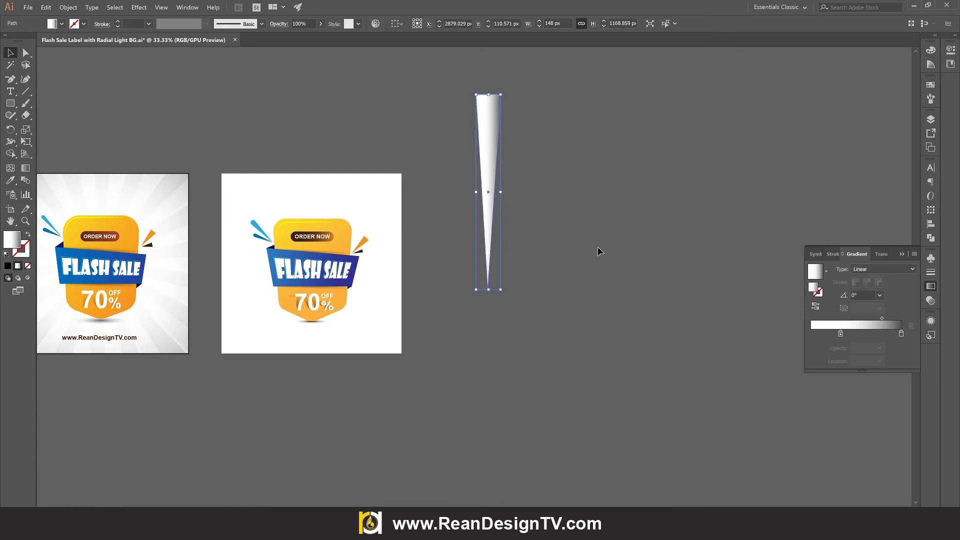
pyautogui.press('g')
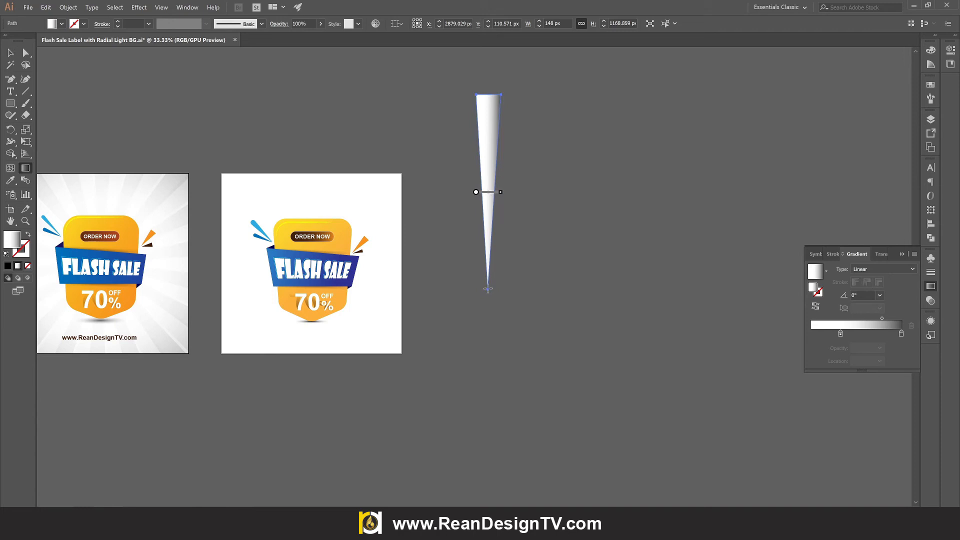
pyautogui.moveTo(488, 289); pyautogui.dragTo(488, 93)
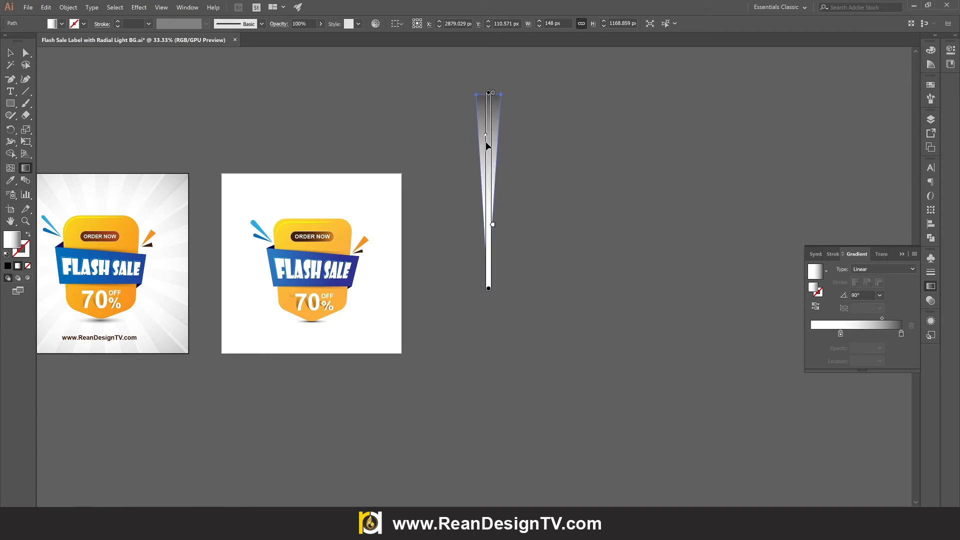
pyautogui.moveTo(493, 227); pyautogui.dragTo(490, 289)
pyautogui.moveTo(489, 94); pyautogui.dragTo(488, 55)
pyautogui.press('v')
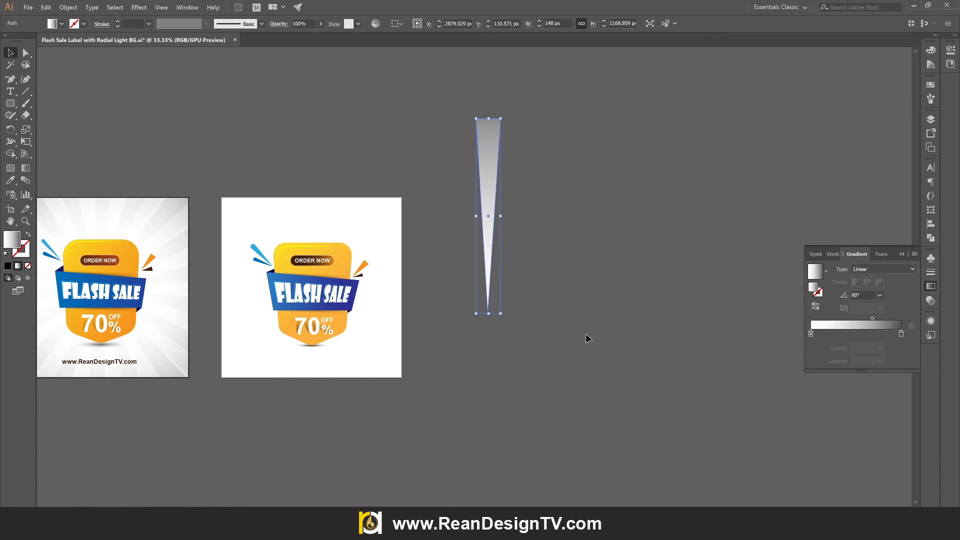
# Shift the gradient triangle slightly farther from the artboard, to about X 2930 px and Y 123 px
pyautogui.click(587, 336)
pyautogui.click(491, 173)
pyautogui.moveTo(490, 173); pyautogui.dragTo(499, 175)
pyautogui.moveTo(10, 130); pyautogui.dragTo(56, 135)
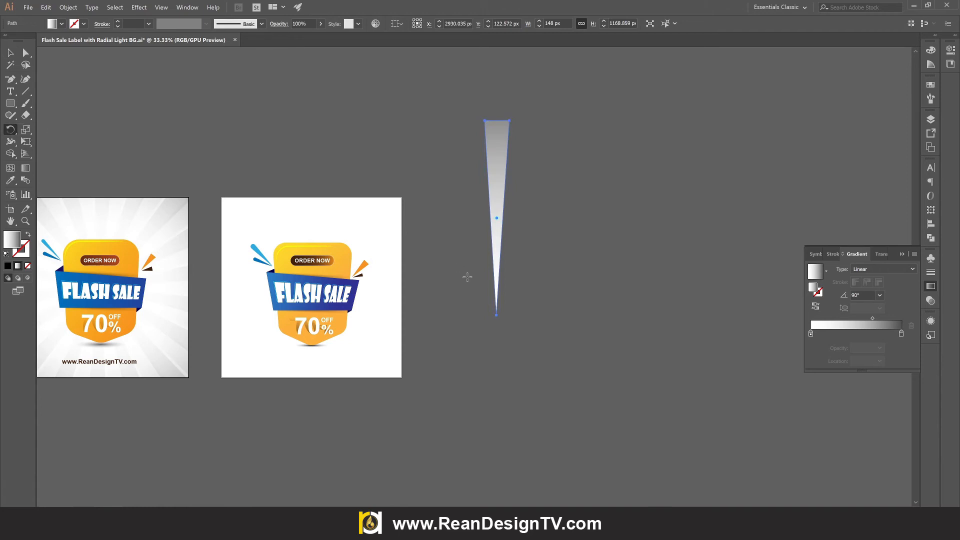
pyautogui.keyDown('alt'); pyautogui.click(496, 316); pyautogui.keyUp('alt')
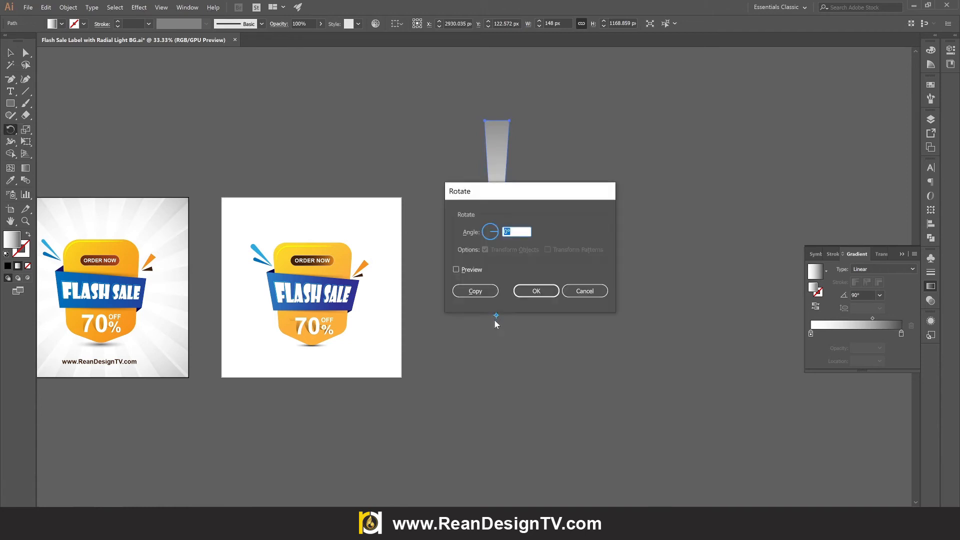
pyautogui.click(584, 291)
# Add the text note "Hold Alt when you click" beside the gradient triangle and move it slightly up and away from the triangle
pyautogui.press('t')
pyautogui.click(600, 227)
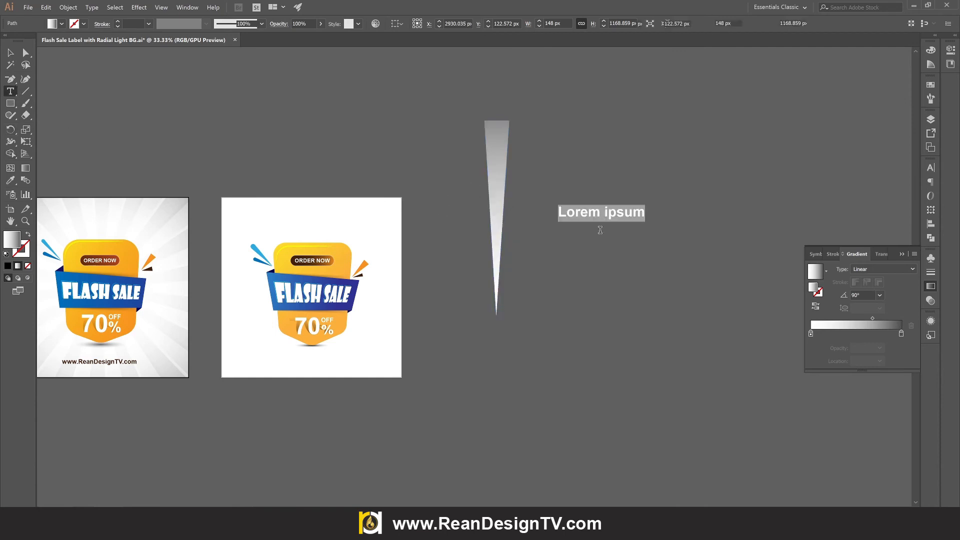
pyautogui.write('Hold ')
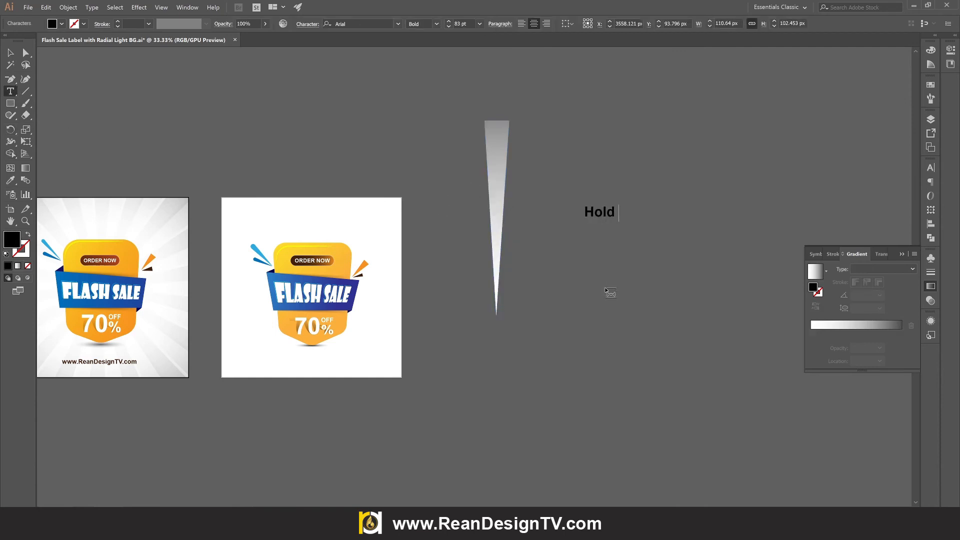
pyautogui.write('Alt wi')
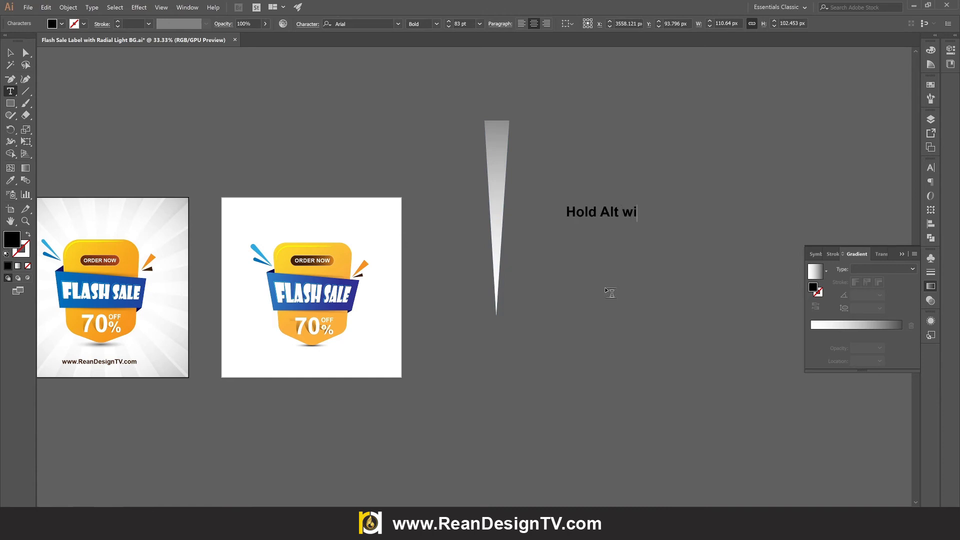
pyautogui.press('BackSpace')
pyautogui.write('hen you ')
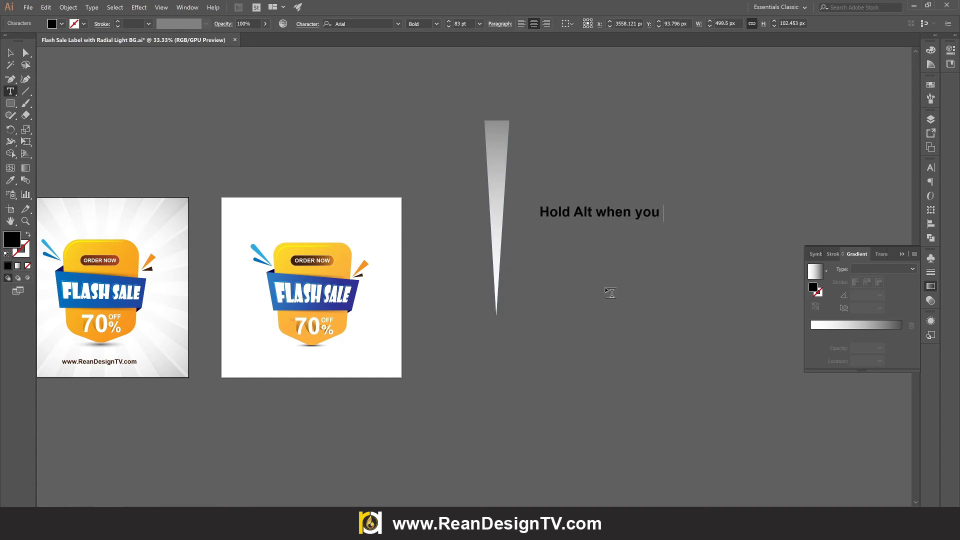
pyautogui.write('click')
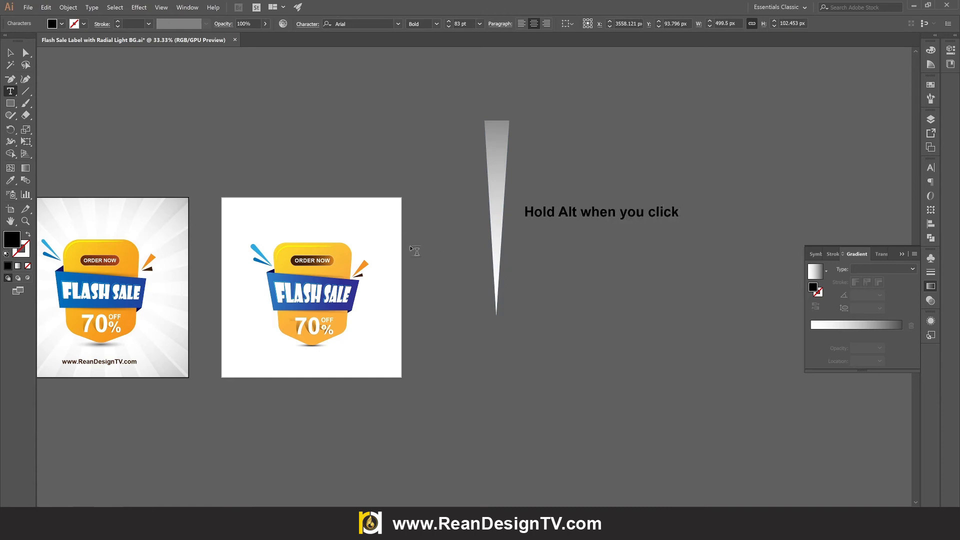
pyautogui.click(7, 54)
pyautogui.moveTo(599, 215); pyautogui.dragTo(640, 189)
# Create a copy of the gradient triangle rotated by 360/18 degrees around its lower tip
pyautogui.click(11, 132)
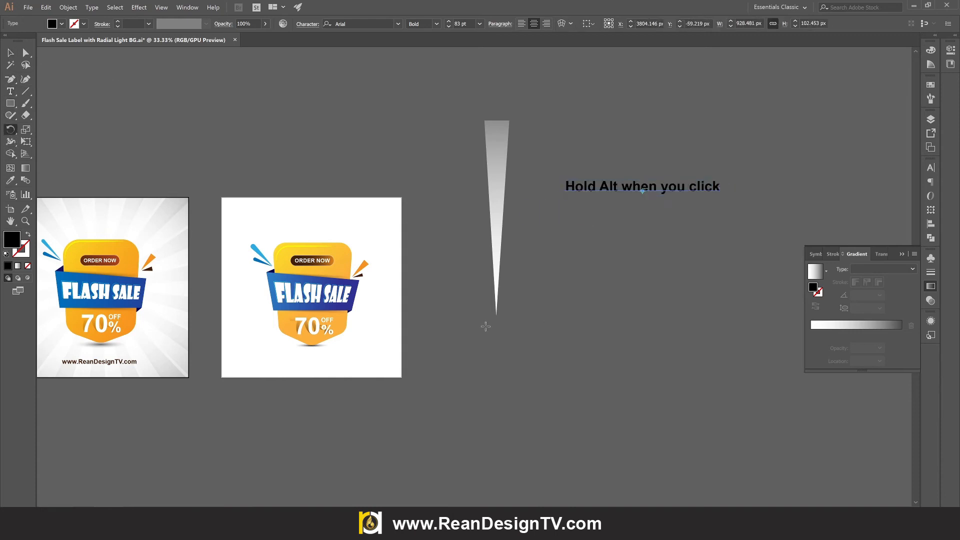
pyautogui.click(10, 52)
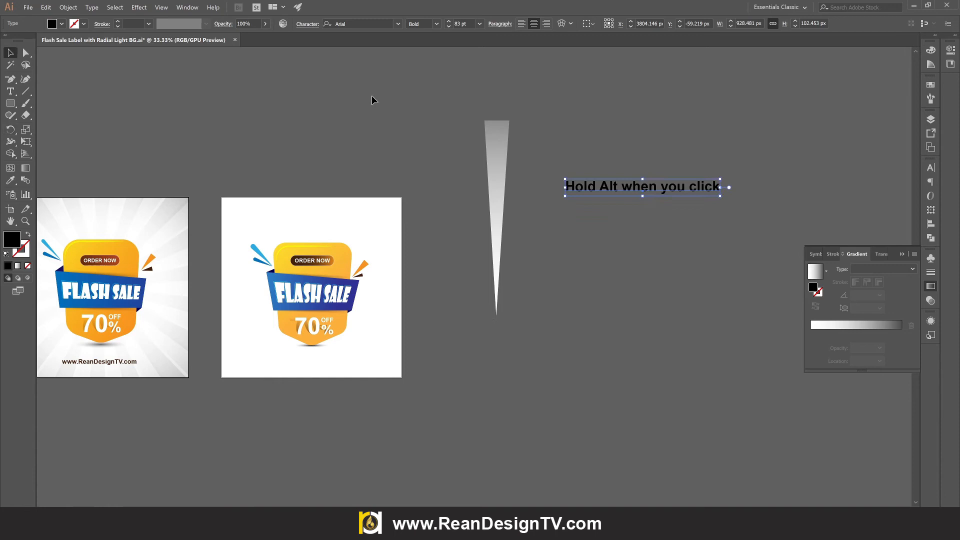
pyautogui.click(498, 131)
pyautogui.click(11, 130)
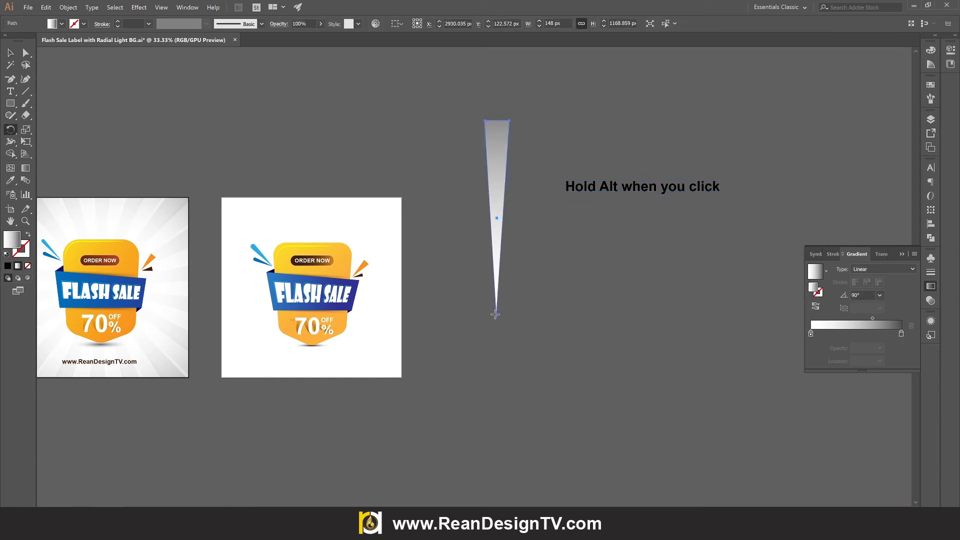
pyautogui.keyDown('alt'); pyautogui.click(496, 315); pyautogui.keyUp('alt')
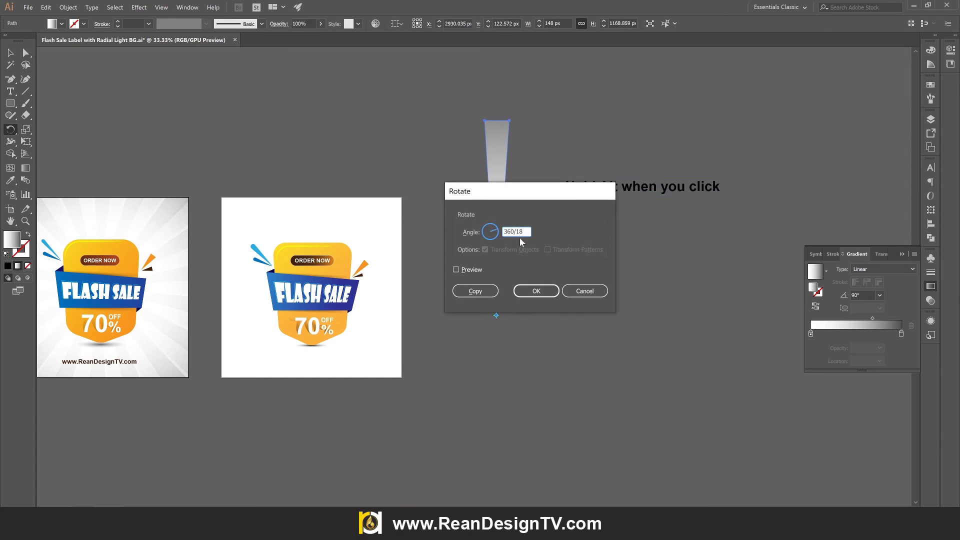
pyautogui.write('360/18')
pyautogui.click(484, 293)
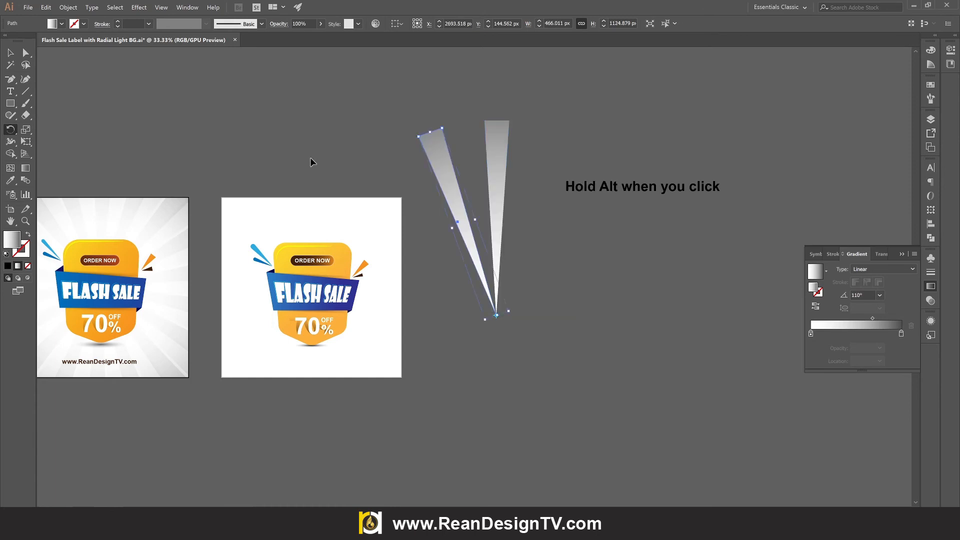
# Repeat the rotated copy until 18 evenly spaced triangles complete the circle of rays
pyautogui.hotkey('ctrl', 'd')
pyautogui.hotkey('ctrl', 'd')
pyautogui.hotkey('ctrl', 'd')
pyautogui.hotkey('ctrl', 'd')
pyautogui.hotkey('ctrl', 'd')
pyautogui.hotkey('ctrl', 'd')
pyautogui.hotkey('ctrl', 'd')
pyautogui.hotkey('ctrl', 'd')
pyautogui.hotkey('ctrl', 'd')
pyautogui.hotkey('ctrl', 'd')
pyautogui.hotkey('ctrl', 'd')
pyautogui.hotkey('ctrl', 'd')
pyautogui.hotkey('ctrl', 'd')
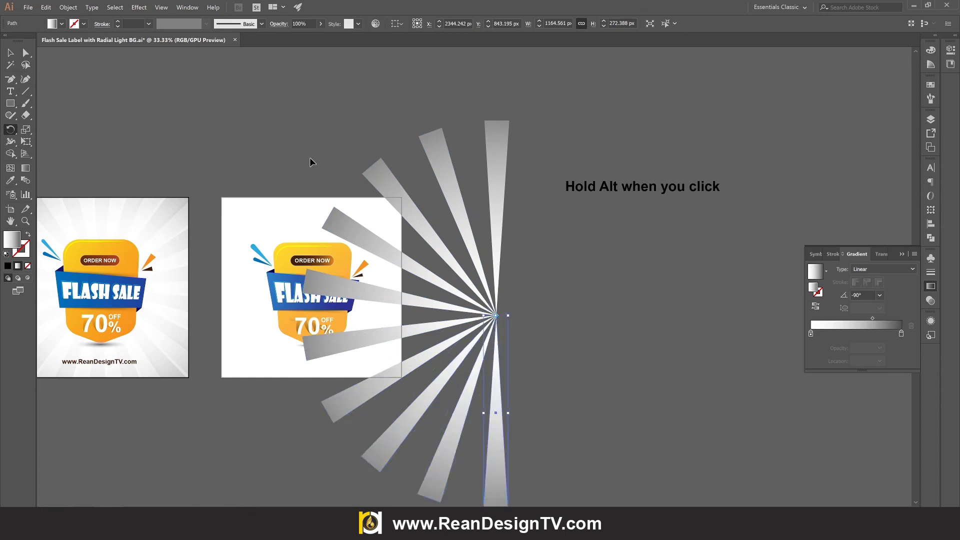
pyautogui.hotkey('ctrl', 'd')
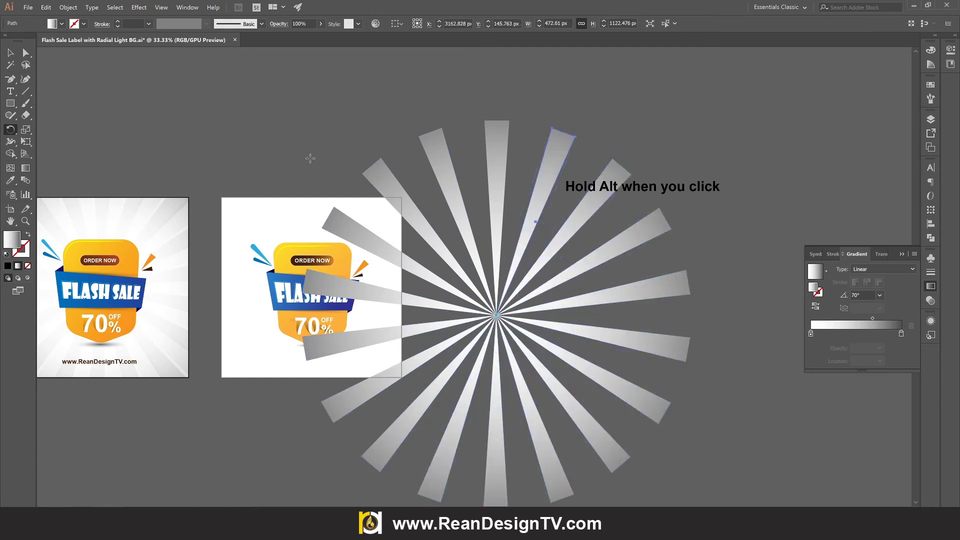
# Move the note clear of the rays and replace its text with "Type 360/18 it's mean i want copy line 18"
pyautogui.press('v')
pyautogui.hscroll(2, 629, 172)
pyautogui.moveTo(610, 189); pyautogui.dragTo(674, 118)
pyautogui.press('t')
pyautogui.hotkey('ctrl', 'a')
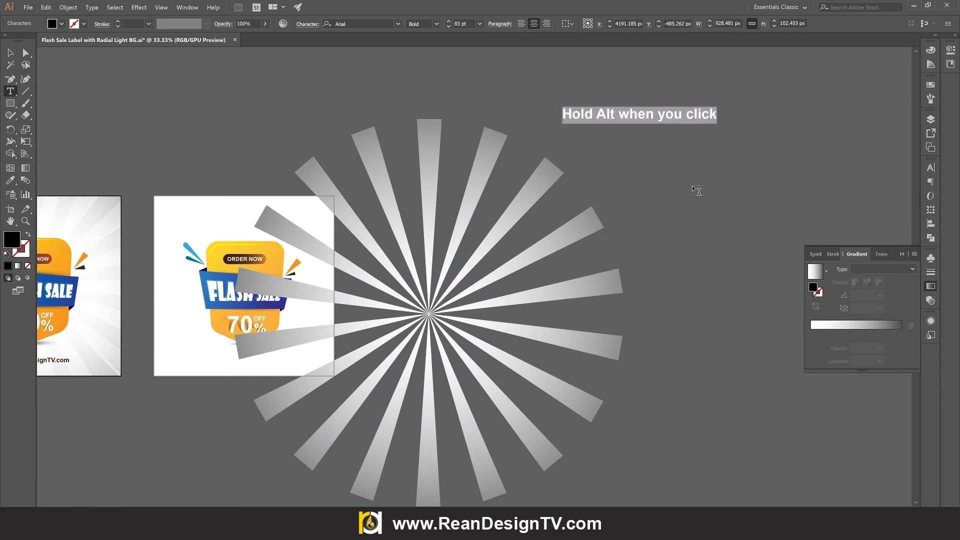
pyautogui.write('Type ')
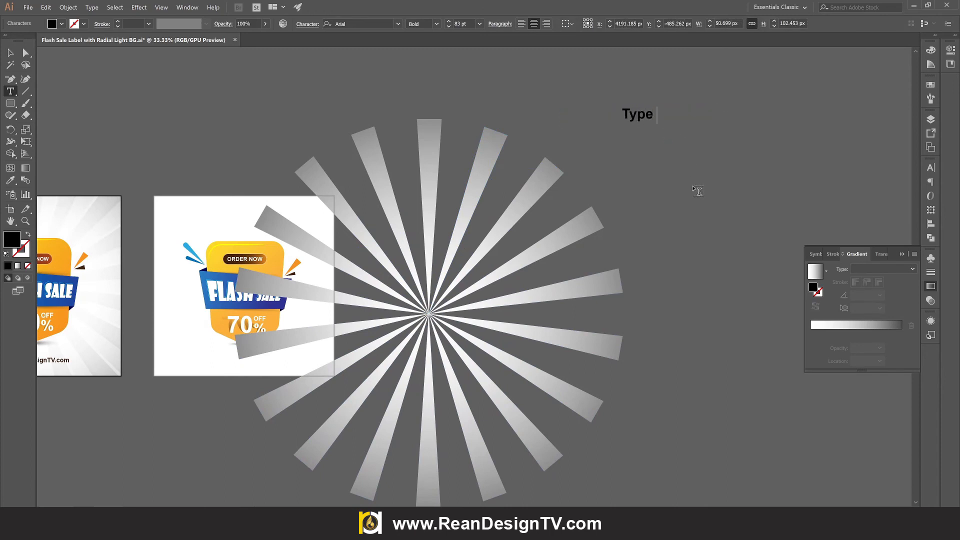
pyautogui.write('360/')
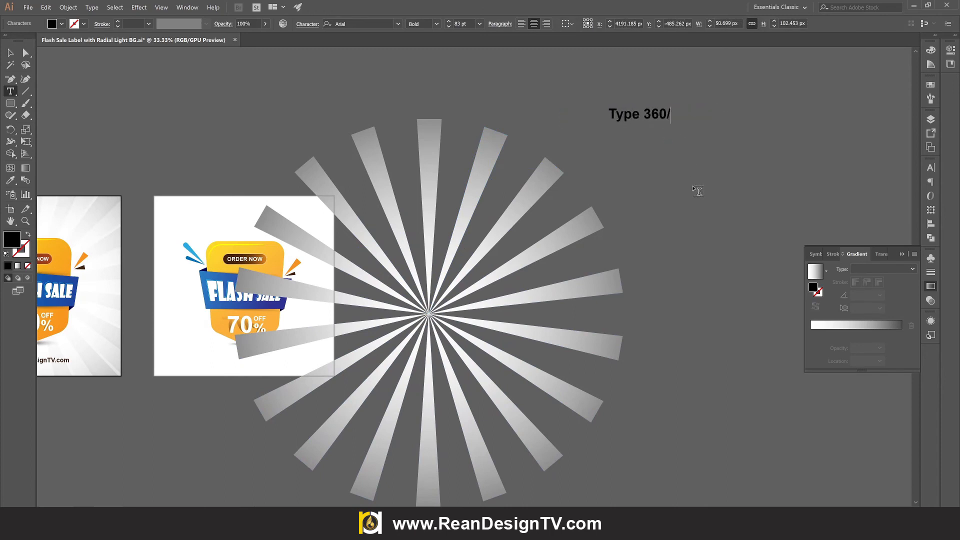
pyautogui.write('18 ')
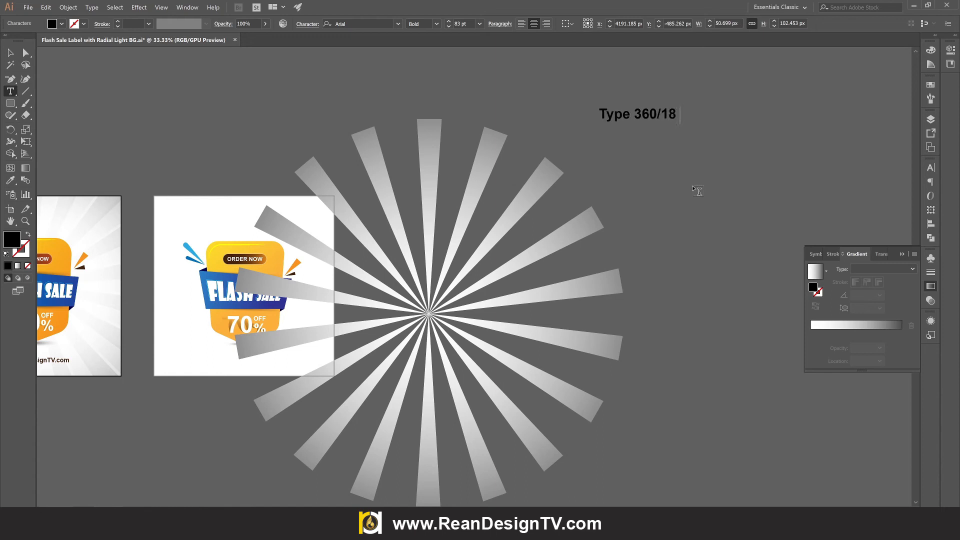
pyautogui.write("it's mean ")
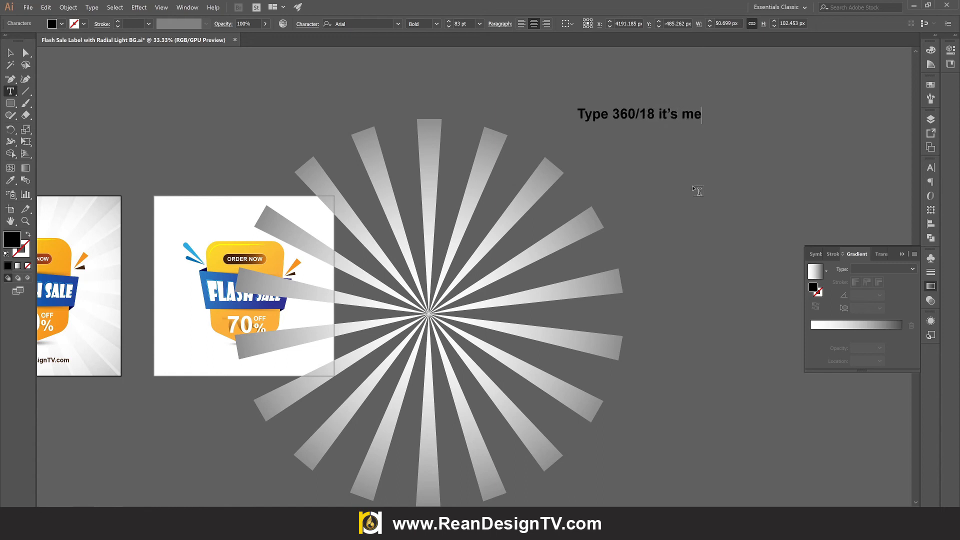
pyautogui.write('i wn')
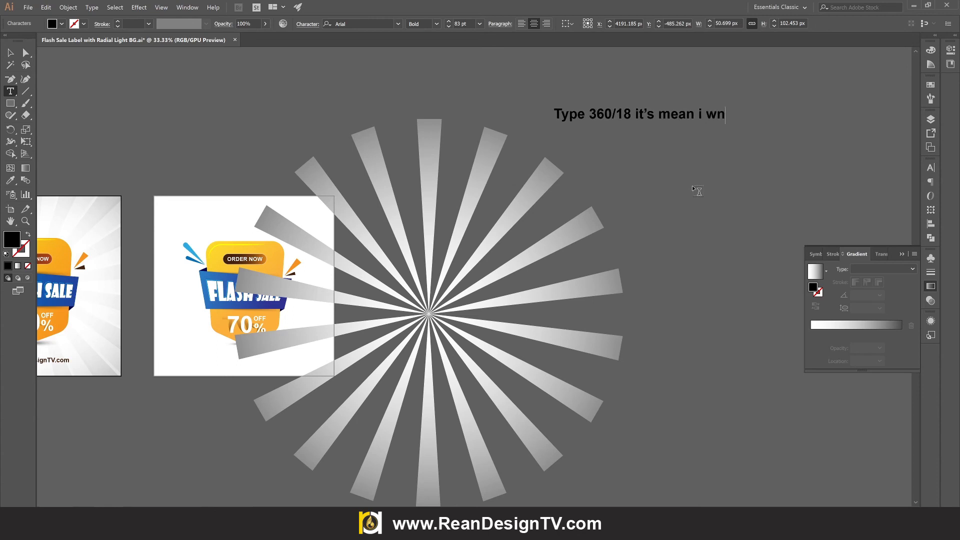
pyautogui.press('BackSpace')
pyautogui.write('ant copy ')
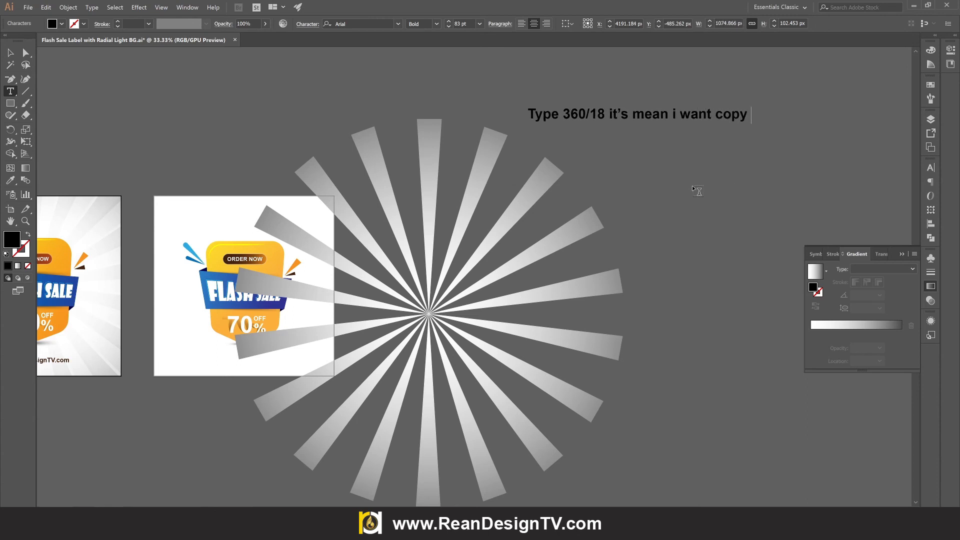
pyautogui.write('line ')
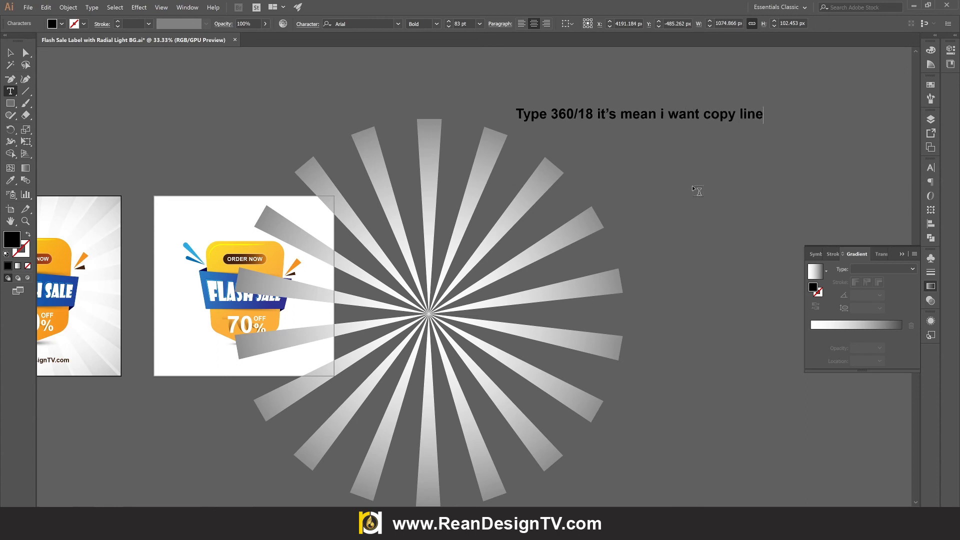
pyautogui.write('18')
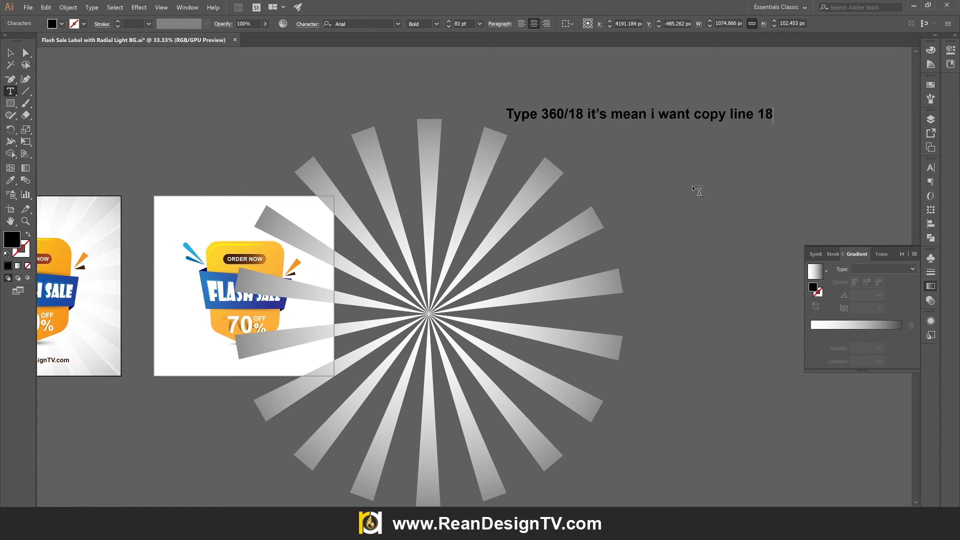
# Add a second line to the note reading "and press copy than press Ctrl + D"
pyautogui.press('Return')
pyautogui.write('and press ')
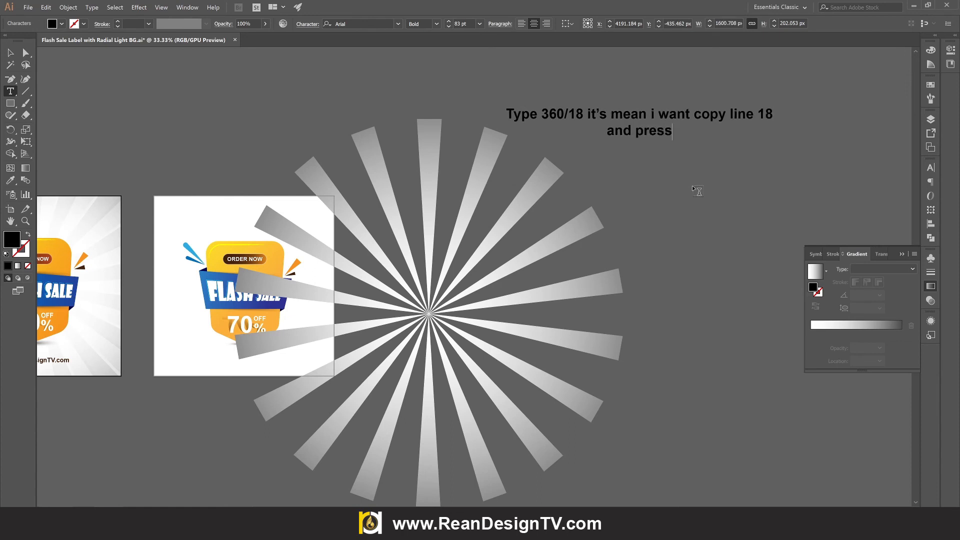
pyautogui.write('copy')
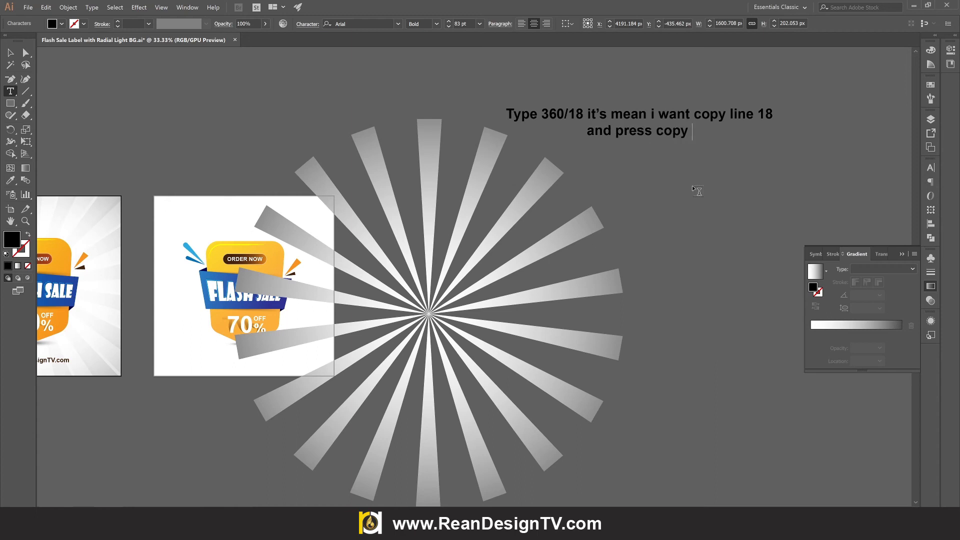
pyautogui.write(' tha')
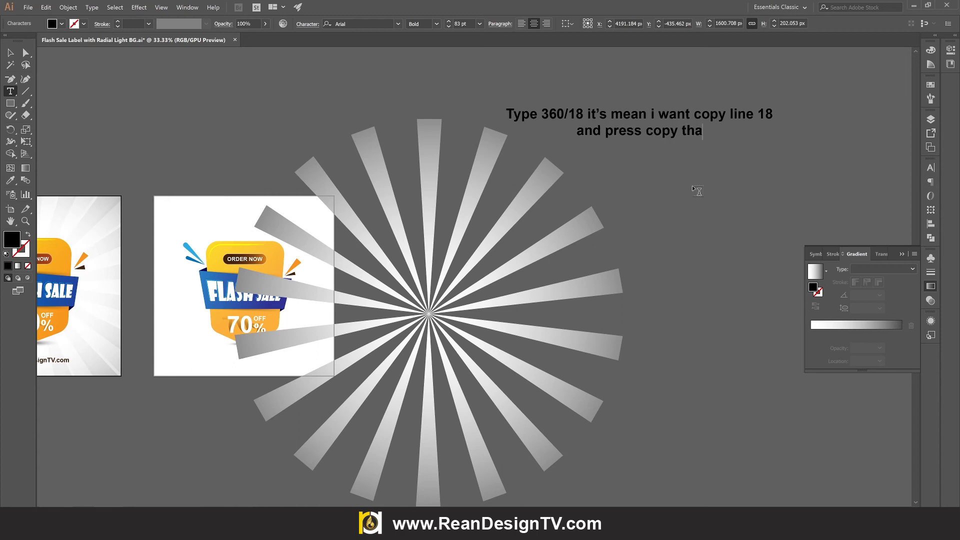
pyautogui.write('n press')
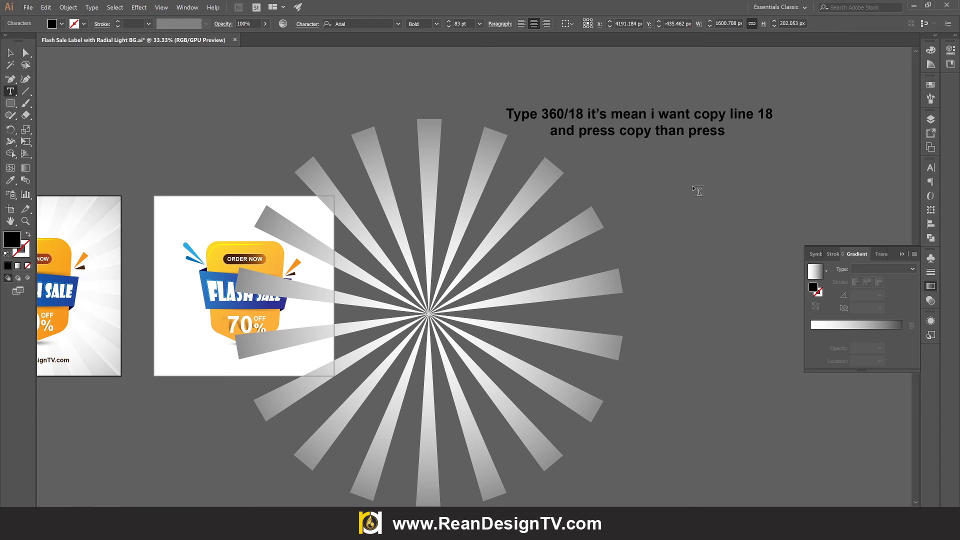
pyautogui.write(' C')
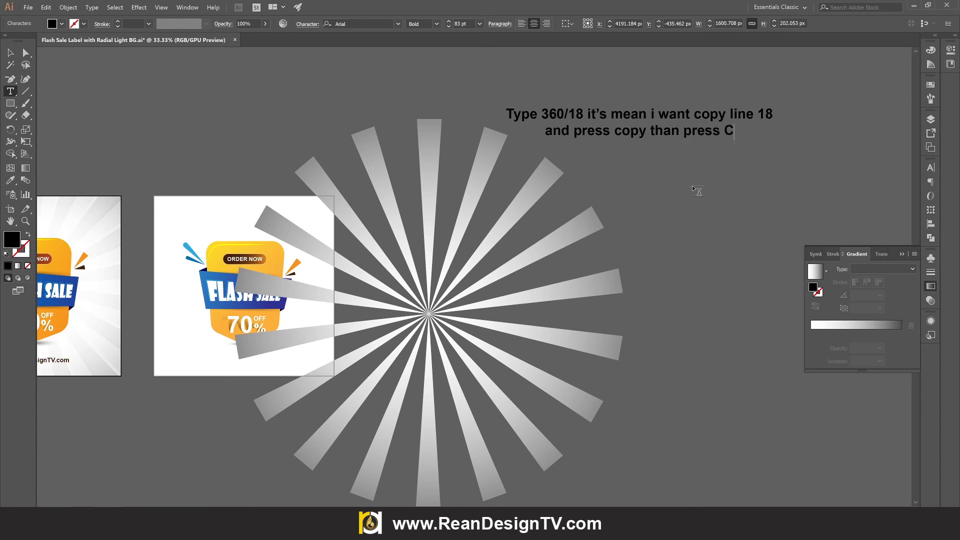
pyautogui.write('trl + D')
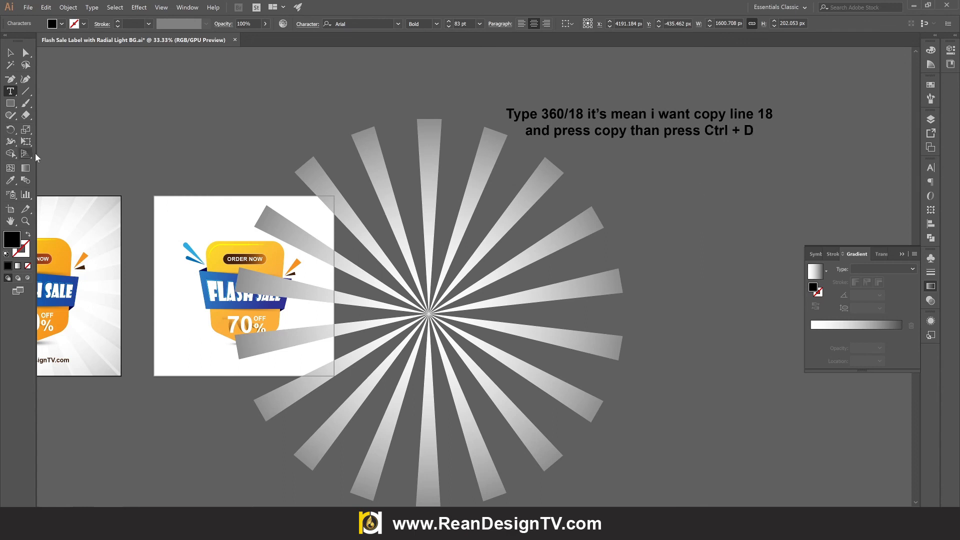
# Delete the two-line text note above the rays
pyautogui.click(10, 53)
pyautogui.click(716, 145)
pyautogui.click(672, 123)
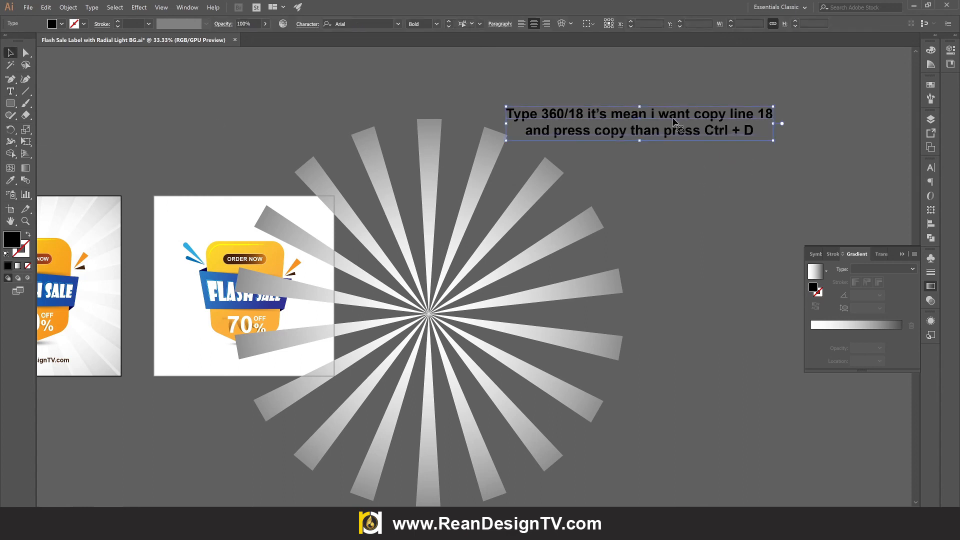
pyautogui.press('Delete')
# Group all the ray triangles and move the group farther from the white artboard, to about X 3317 px
pyautogui.scroll(-3, 628, 160)
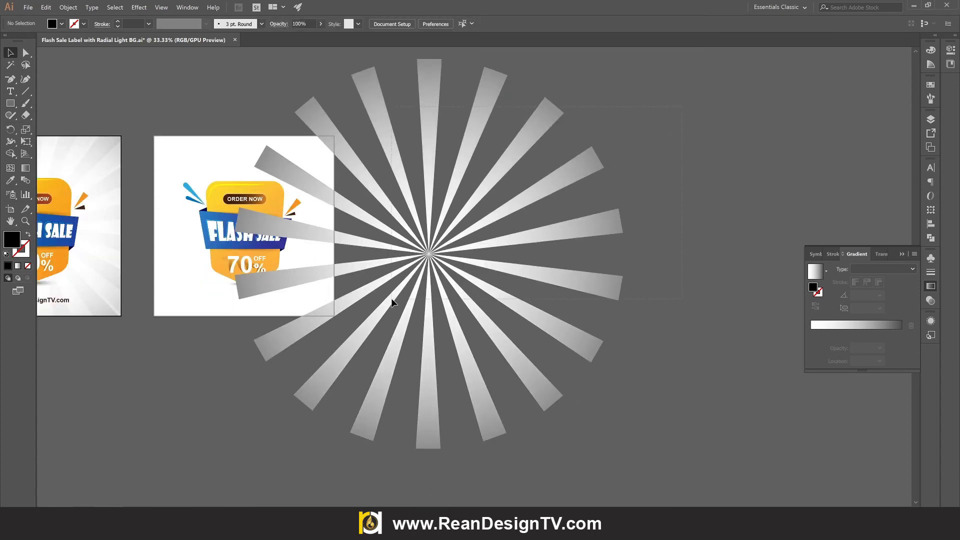
pyautogui.hotkey('ctrl', 'a')
pyautogui.rightClick(255, 145)
pyautogui.click(279, 206)
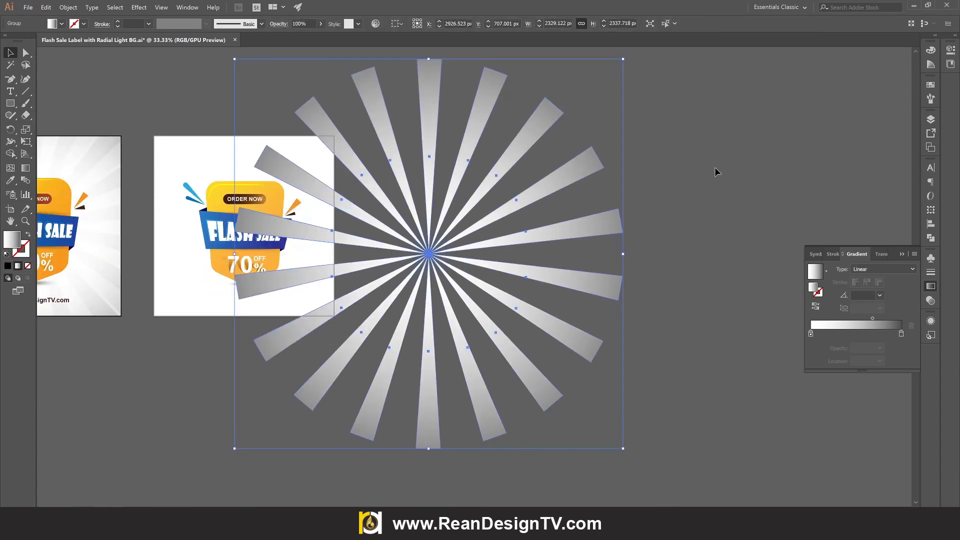
pyautogui.moveTo(572, 172); pyautogui.dragTo(637, 175)
pyautogui.click(529, 92)
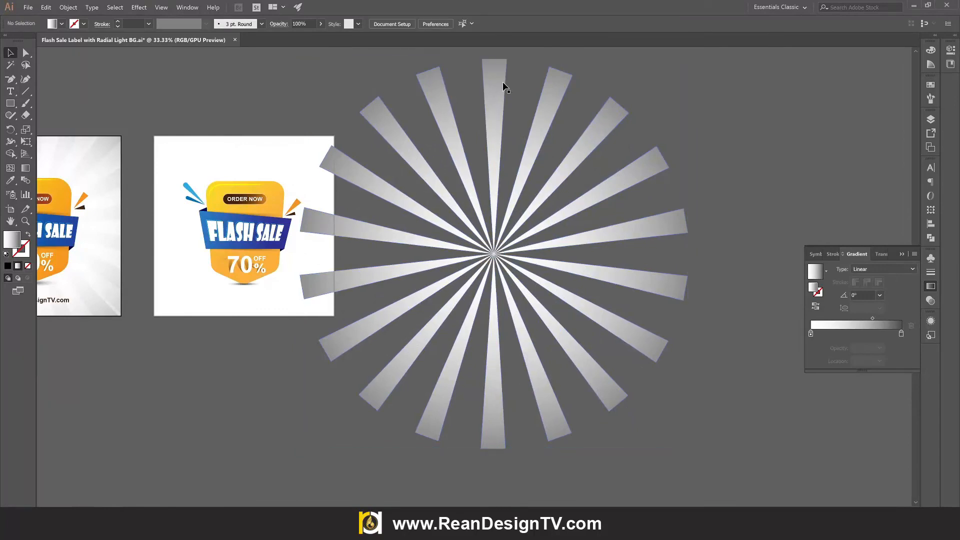
# Duplicate the ray group in place and rotate the copy slightly around its centre
pyautogui.click(502, 82)
pyautogui.click(46, 8)
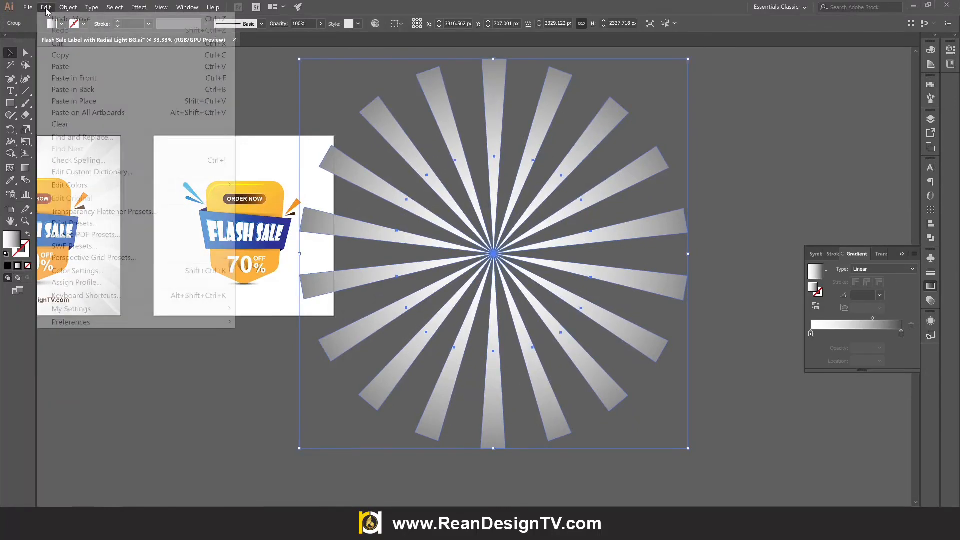
pyautogui.click(60, 55)
pyautogui.click(47, 8)
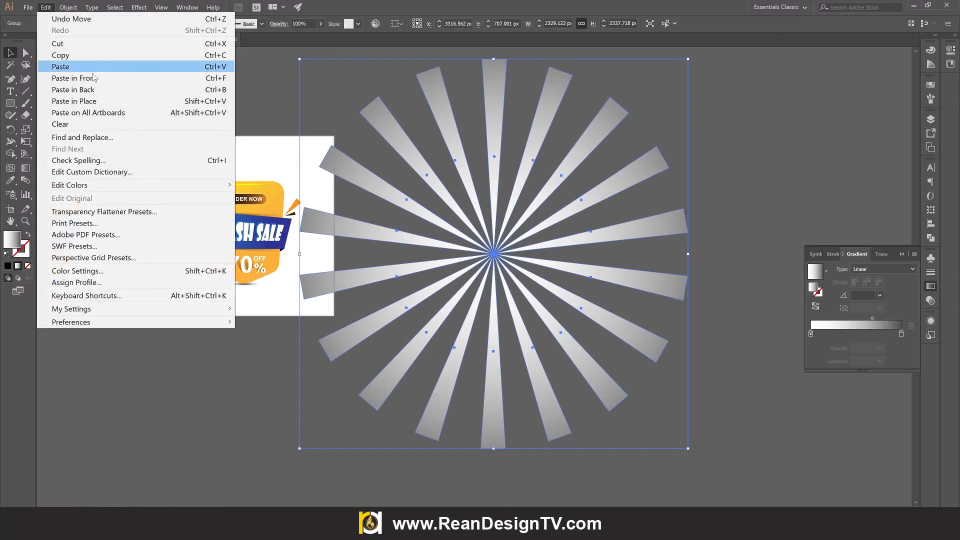
pyautogui.click(129, 102)
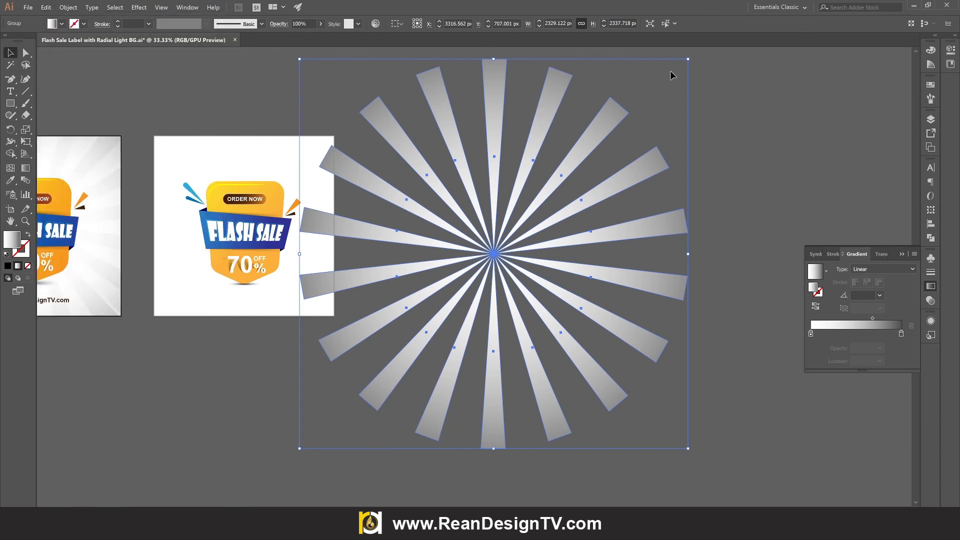
pyautogui.moveTo(695, 60); pyautogui.dragTo(523, 99)
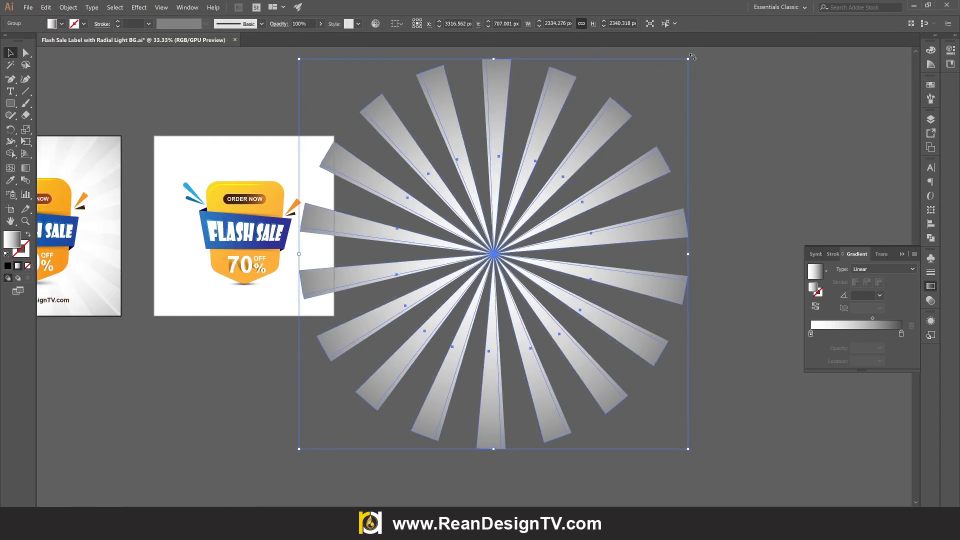
pyautogui.moveTo(692, 57); pyautogui.dragTo(712, 105)
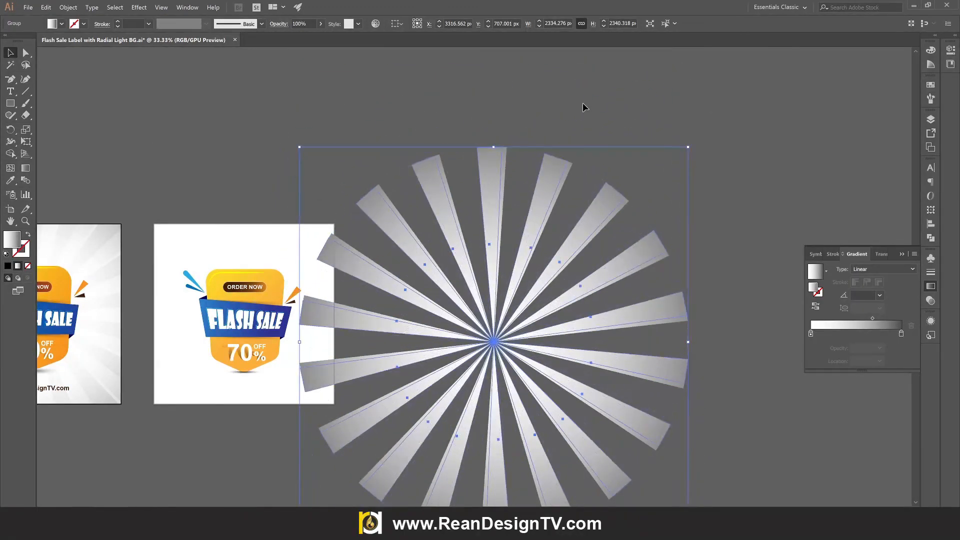
pyautogui.click(582, 104)
# Fill the rear ray group with solid white and rotate the front gradient ray group slightly to narrow the white edges
pyautogui.click(505, 151)
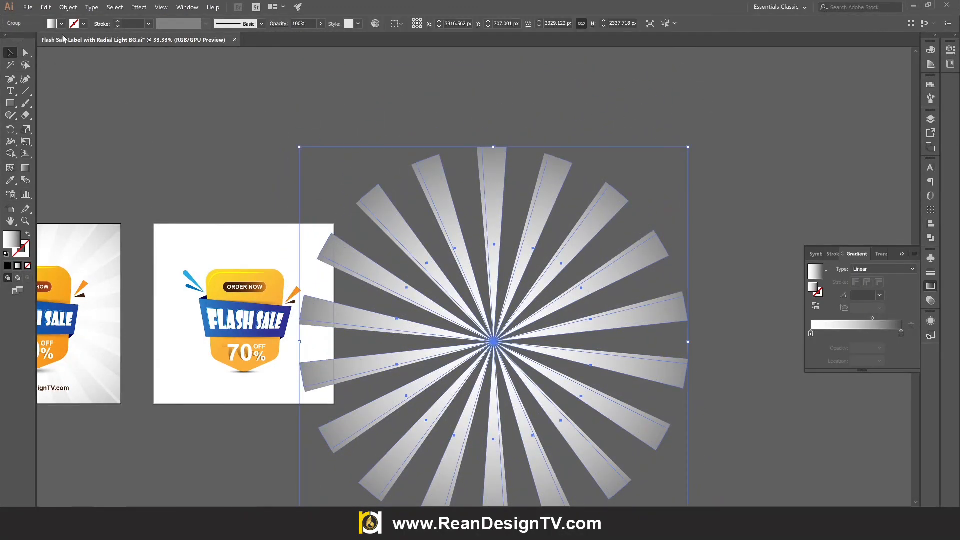
pyautogui.click(62, 24)
pyautogui.click(20, 43)
pyautogui.click(546, 112)
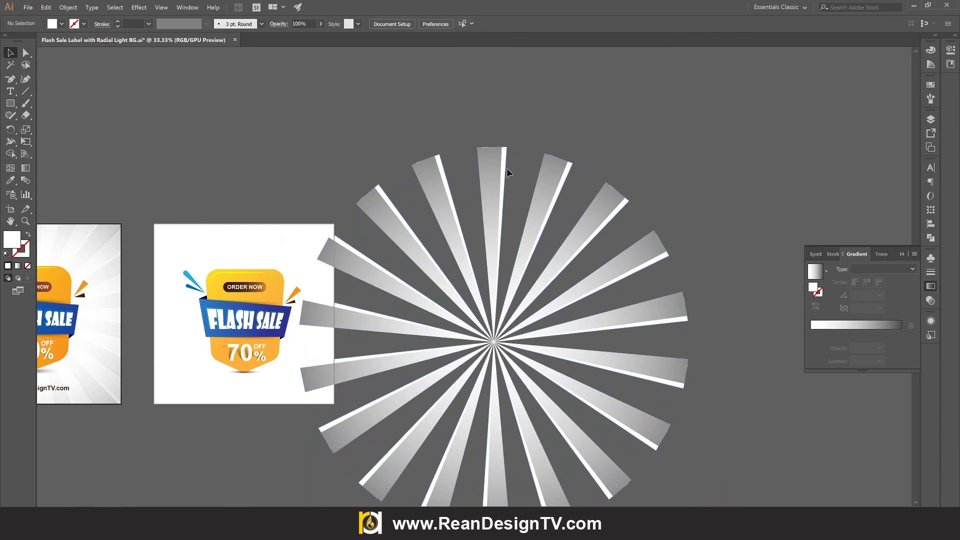
pyautogui.click(505, 162)
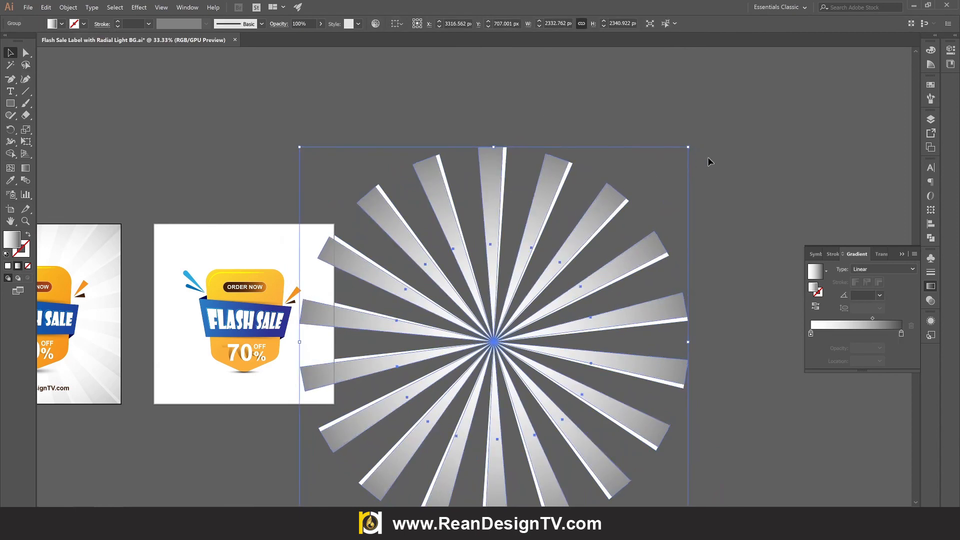
pyautogui.click(712, 170)
# Move both ray groups together onto the new artboard, centred behind the label at about X 1822 px, Y 575 px
pyautogui.scroll(-2, 712, 204)
pyautogui.click(480, 331)
pyautogui.scroll(-2, 490, 315)
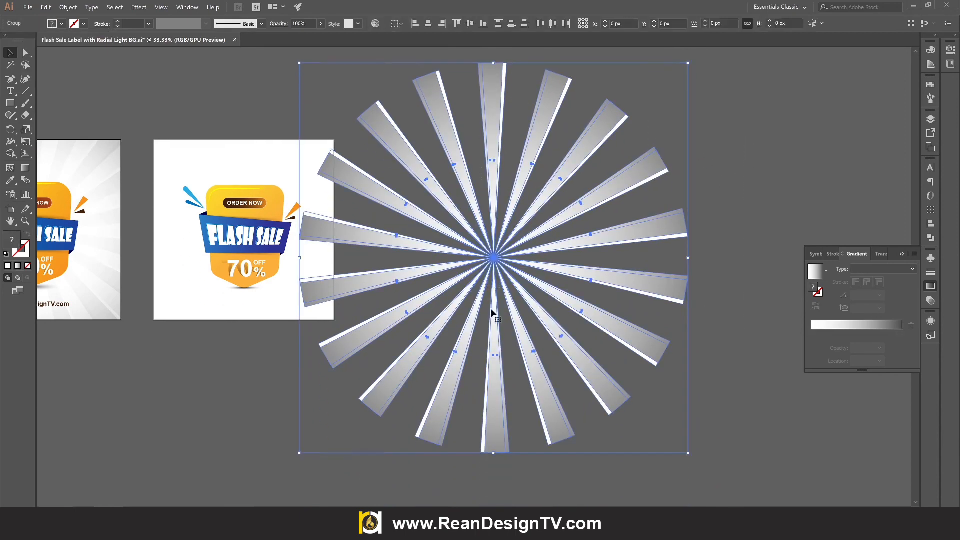
pyautogui.moveTo(632, 274); pyautogui.dragTo(385, 253)
pyautogui.hscroll(-3, 385, 253)
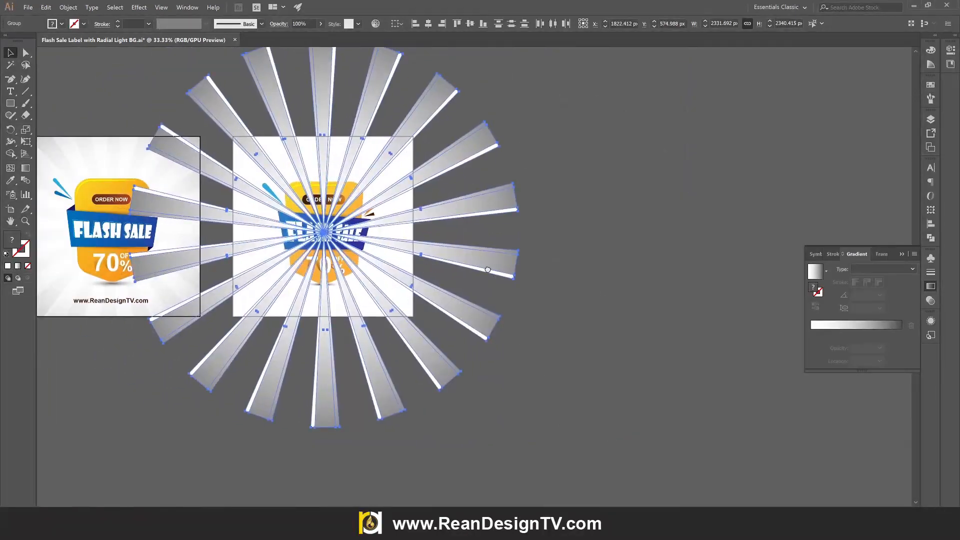
# Send both ray groups to the back, behind the Flash Sale label
pyautogui.rightClick(494, 216)
pyautogui.moveTo(356, 217)
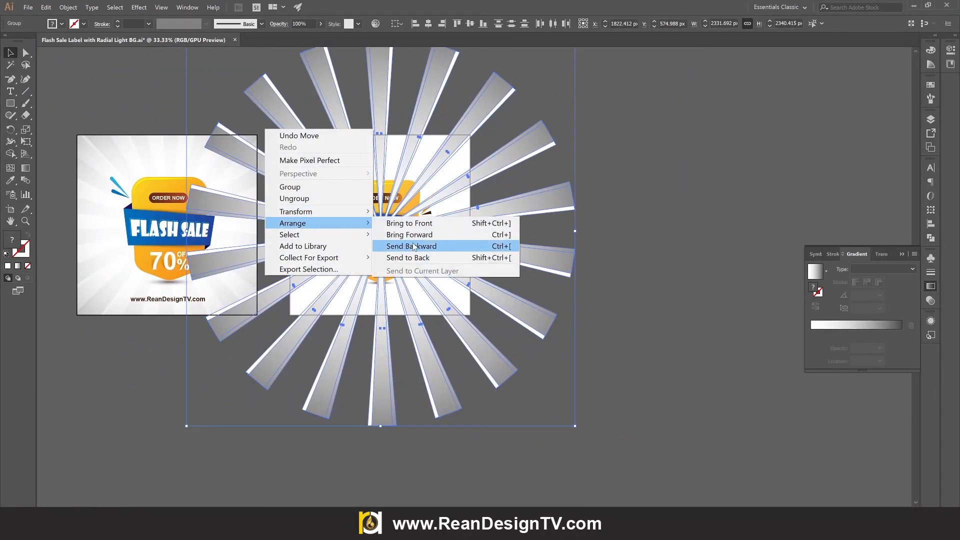
pyautogui.click(418, 257)
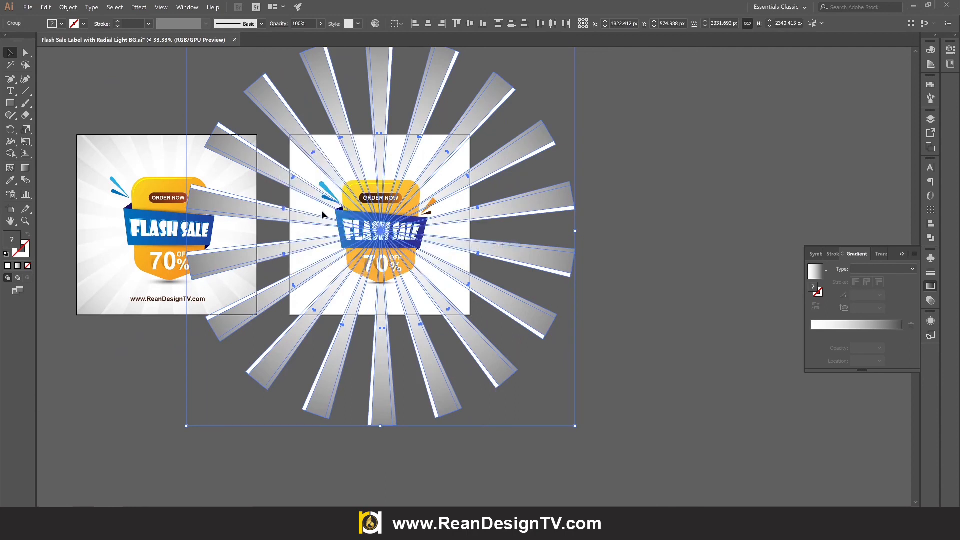
# Scale both ray groups down proportionally from their centre to about 1609 px wide
pyautogui.moveTo(573, 430); pyautogui.dragTo(516, 417)
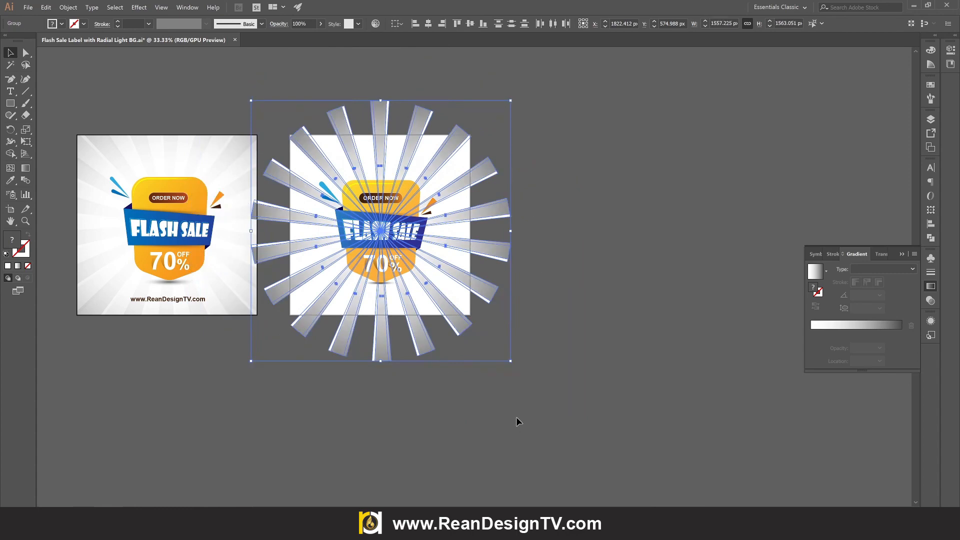
pyautogui.hotkey('ctrl', '+')
pyautogui.moveTo(535, 365); pyautogui.dragTo(542, 371)
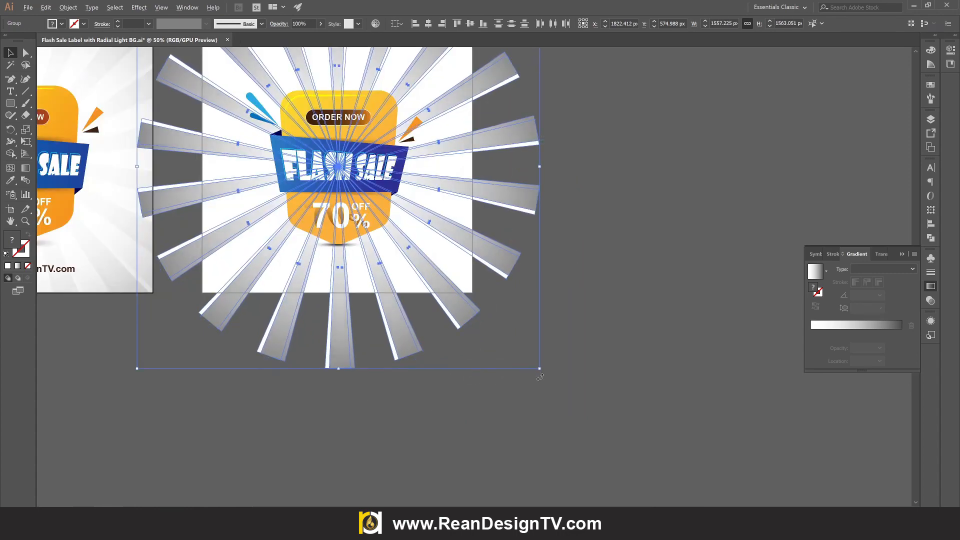
pyautogui.click(554, 284)
pyautogui.moveTo(554, 284); pyautogui.dragTo(694, 395)
pyautogui.scroll(-1, 666, 387)
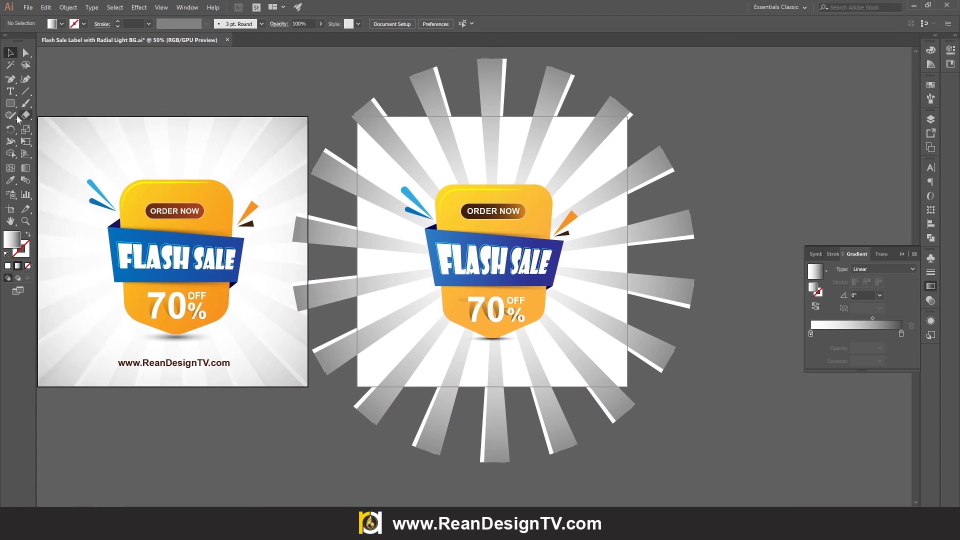
# Draw a rectangle of about 1084 × 1086 px covering the new artboard
pyautogui.press('m')
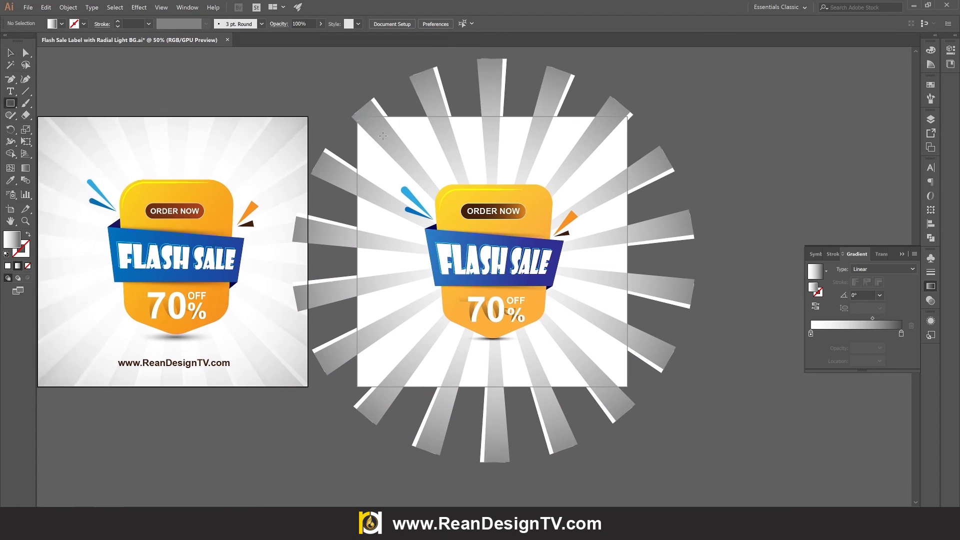
pyautogui.moveTo(357, 117); pyautogui.dragTo(628, 386)
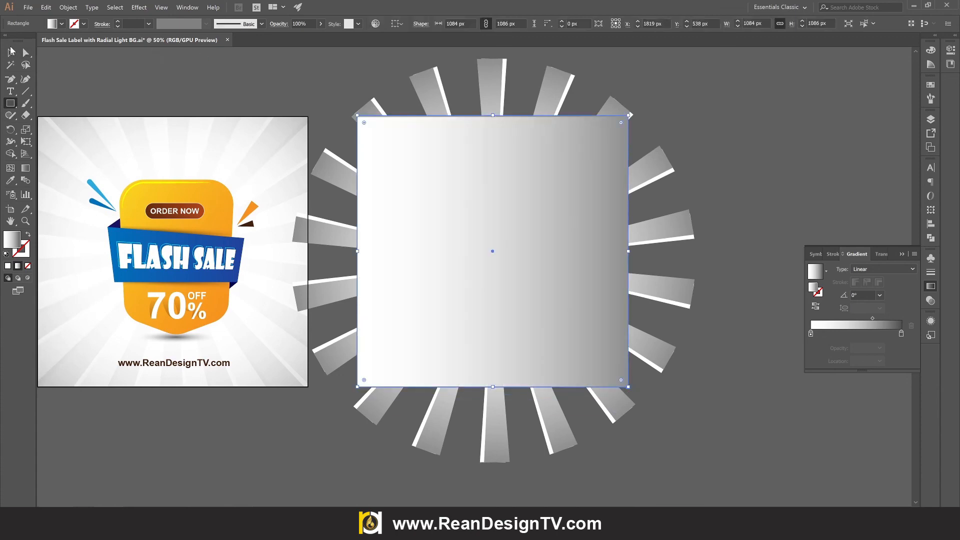
pyautogui.click(11, 51)
# Fit the rectangle's edges to the artboard, making it about 1080 × 1080 px
pyautogui.scroll(5, 405, 171)
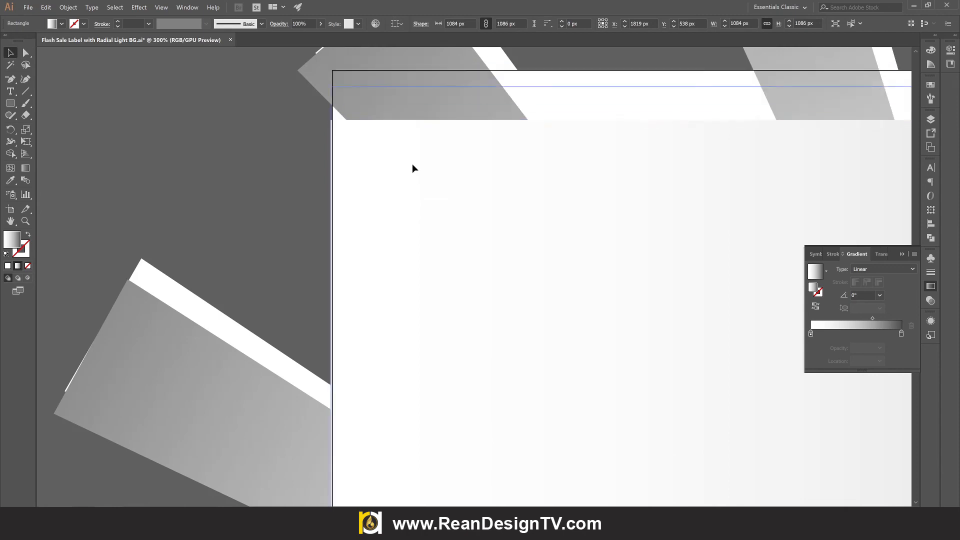
pyautogui.scroll(-4, 415, 155)
pyautogui.scroll(-2, 820, 383)
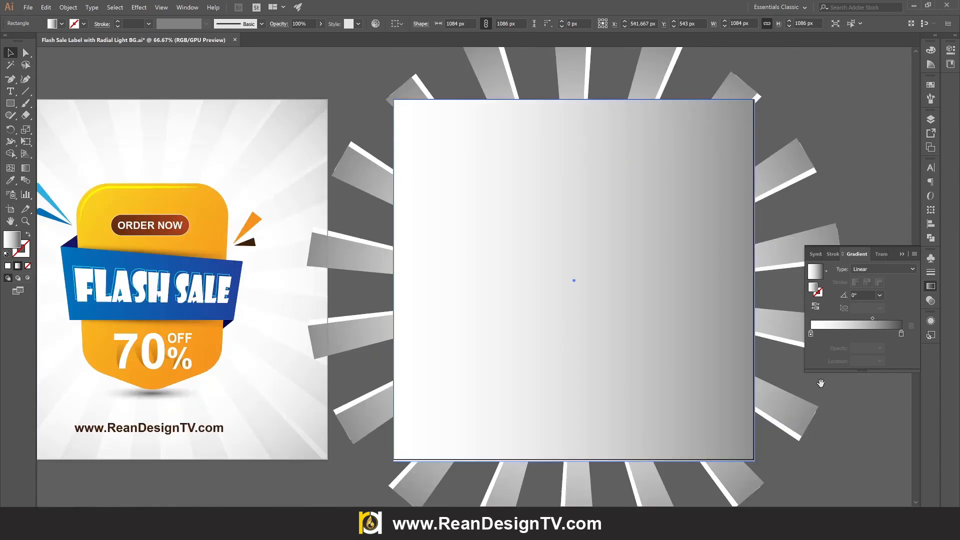
pyautogui.moveTo(821, 383); pyautogui.dragTo(596, 270)
pyautogui.scroll(4, 520, 343)
pyautogui.moveTo(562, 338); pyautogui.dragTo(556, 333)
pyautogui.scroll(-3, 556, 333)
pyautogui.scroll(-3, 533, 358)
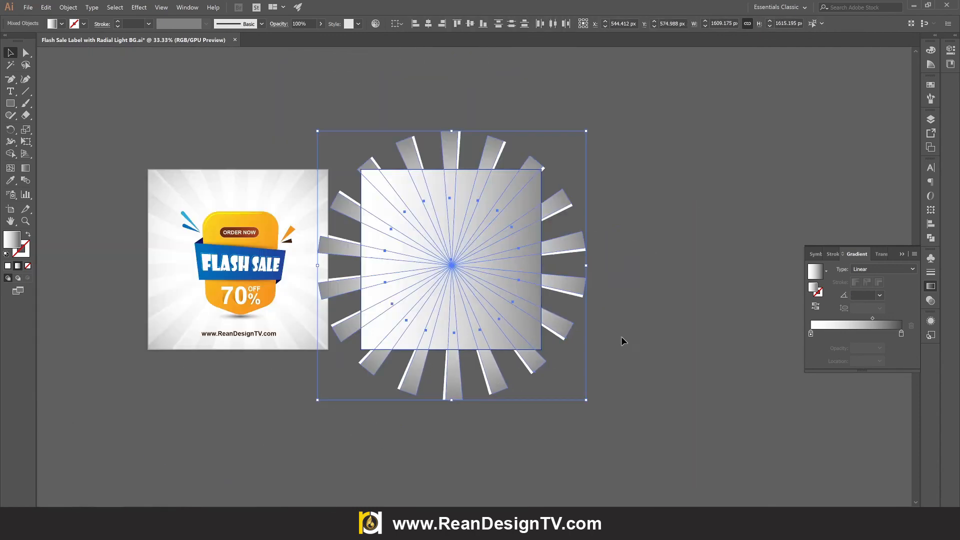
# Clip both ray groups to the artboard-sized rectangle with a clipping mask
pyautogui.click(578, 332)
pyautogui.hotkey('ctrl', 'a')
pyautogui.rightClick(394, 202)
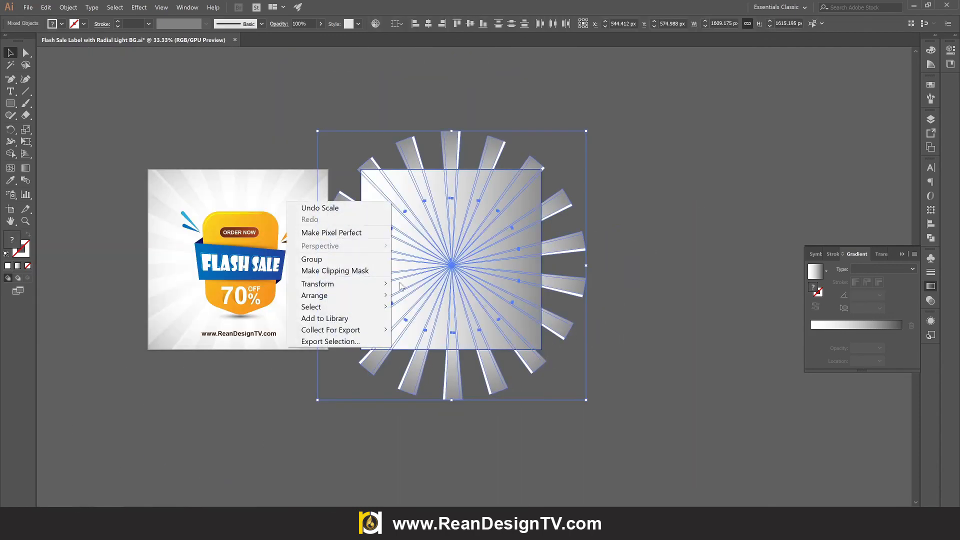
pyautogui.click(340, 272)
# Send the clipped ray group to the back, behind the Flash Sale label
pyautogui.scroll(2, 505, 271)
pyautogui.rightClick(287, 143)
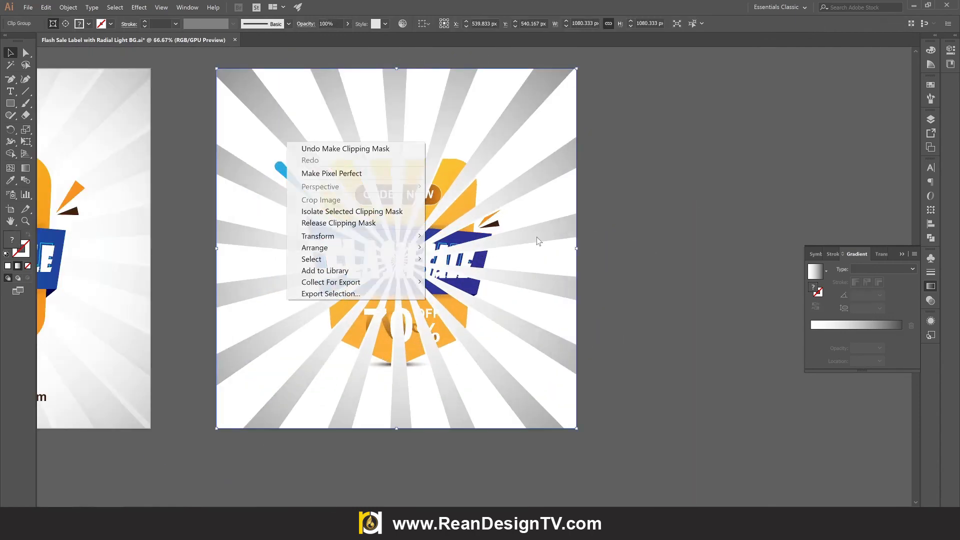
pyautogui.moveTo(367, 247)
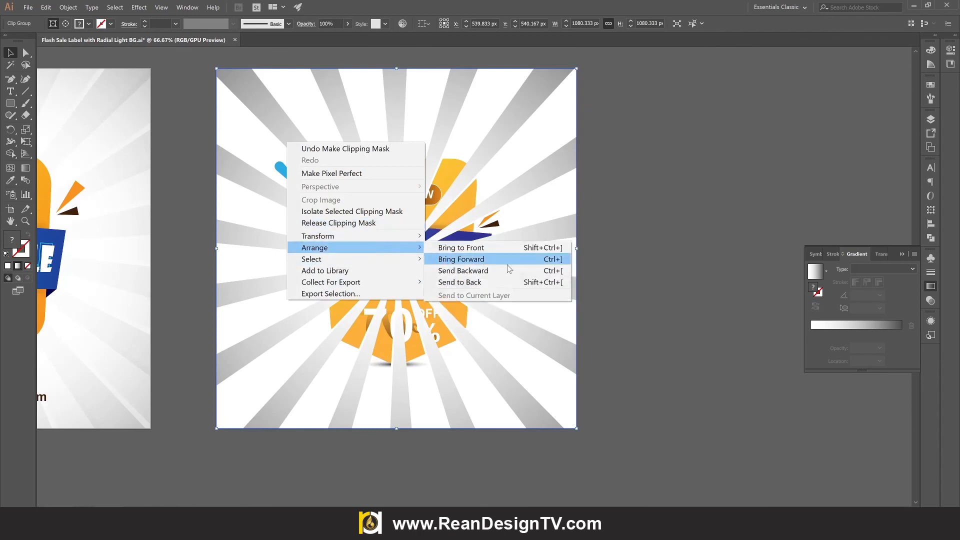
pyautogui.click(514, 283)
pyautogui.click(584, 348)
pyautogui.scroll(-1, 505, 348)
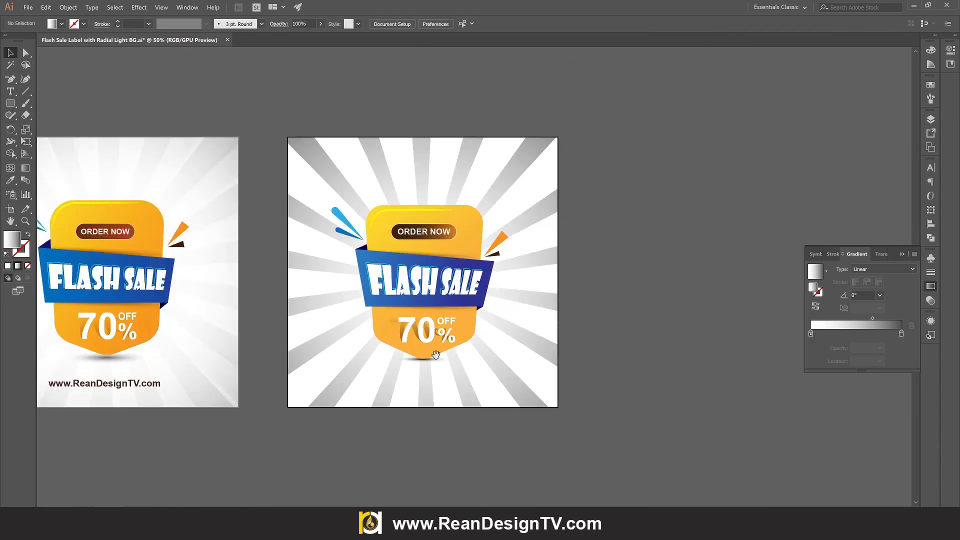
pyautogui.moveTo(435, 354); pyautogui.dragTo(501, 358)
pyautogui.moveTo(709, 361); pyautogui.dragTo(648, 388)
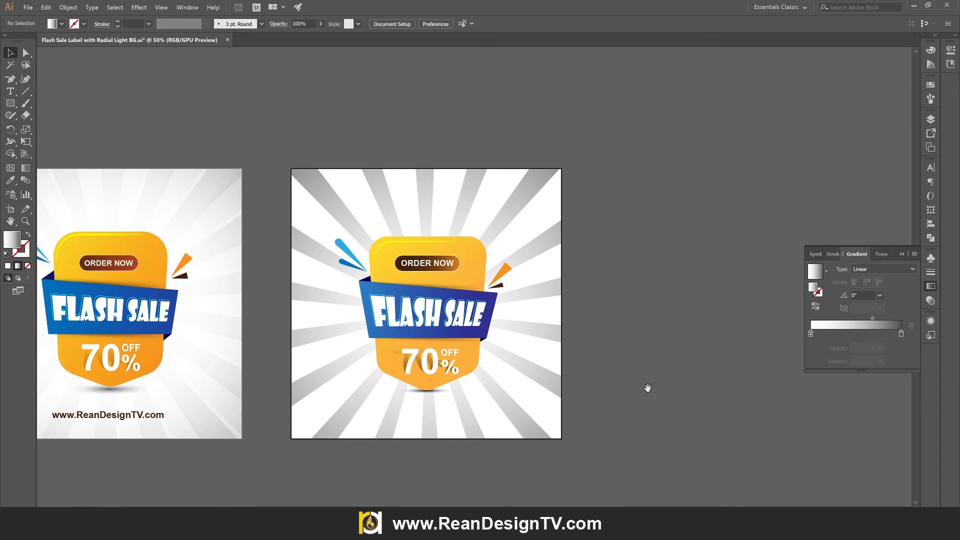
# Draw a square of about 1080 × 1080 px exactly covering the new artboard
pyautogui.click(10, 103)
pyautogui.moveTo(292, 168); pyautogui.dragTo(561, 439)
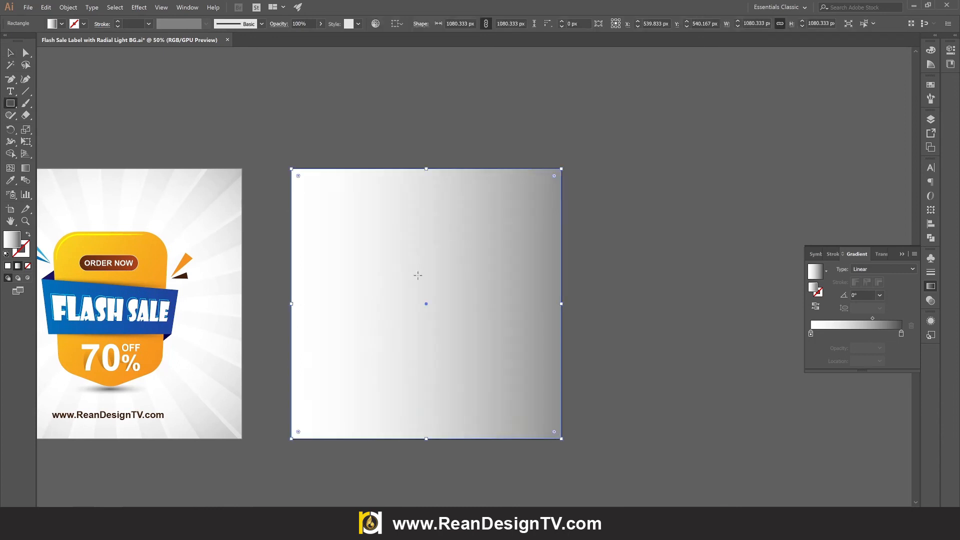
pyautogui.click(10, 52)
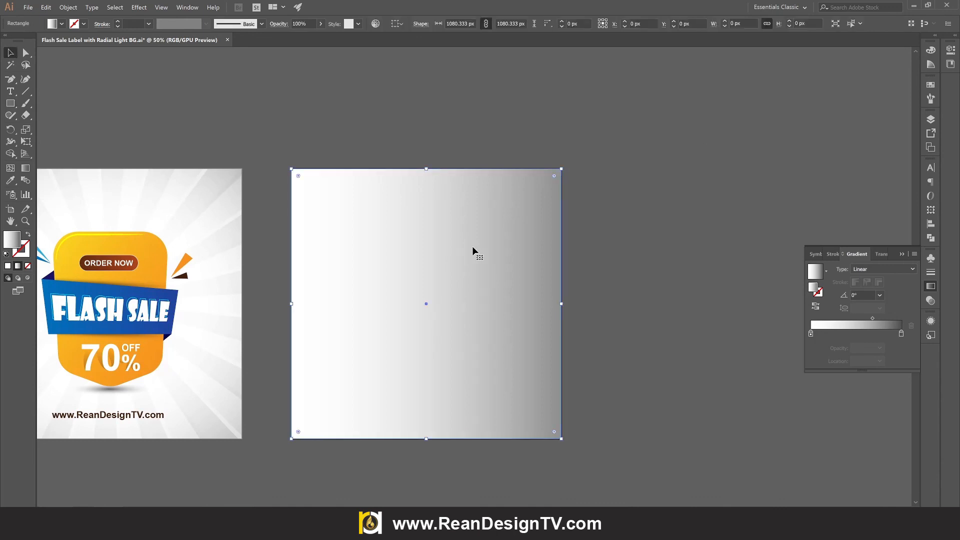
# Change the square's gradient to Radial and extend its radius well beyond the square's edges
pyautogui.click(884, 269)
pyautogui.click(870, 278)
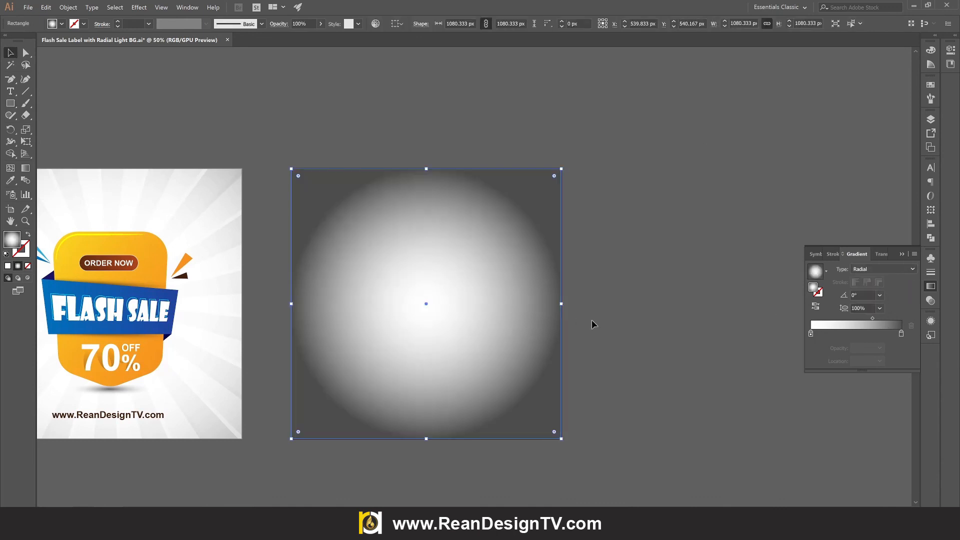
pyautogui.press('g')
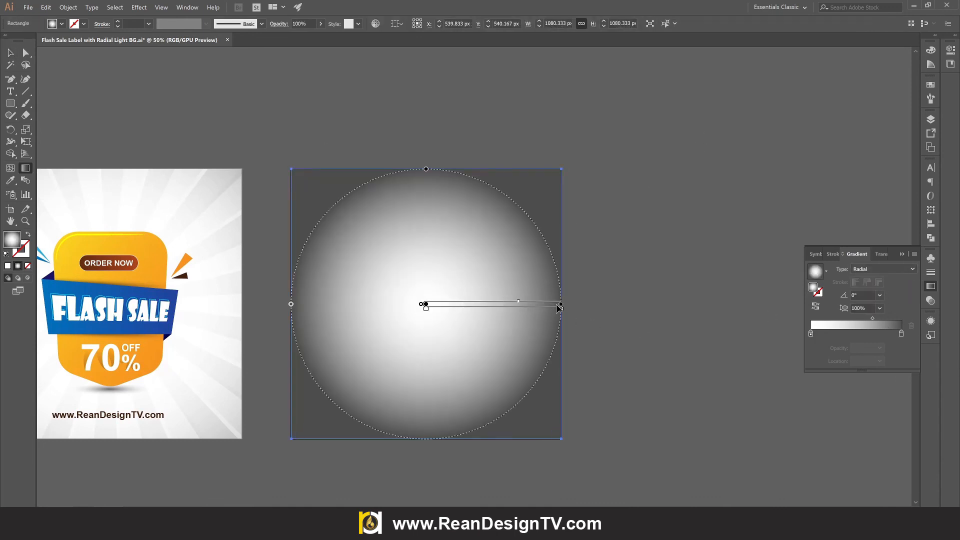
pyautogui.moveTo(559, 306); pyautogui.dragTo(661, 304)
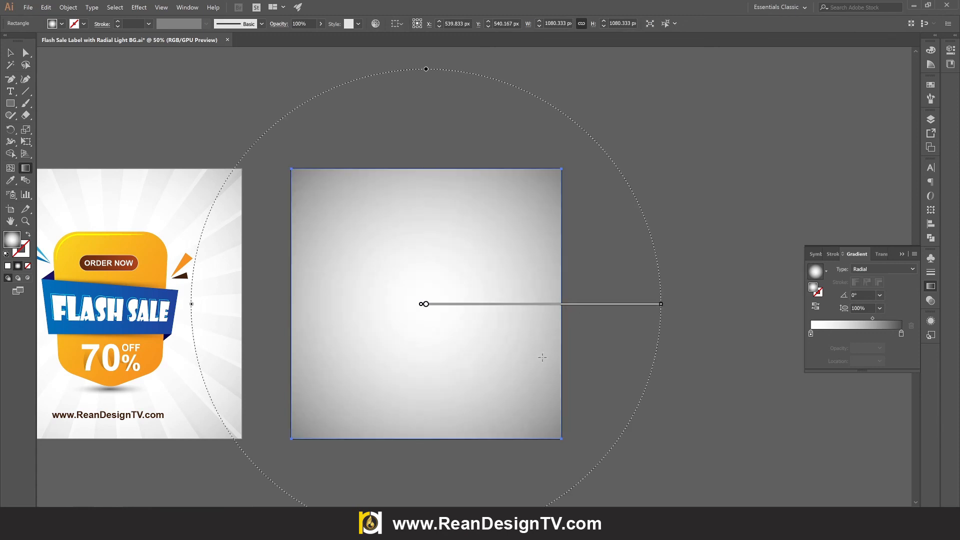
# Send the radial gradient square to the back, behind the rays and the label
pyautogui.press('v')
pyautogui.rightClick(415, 308)
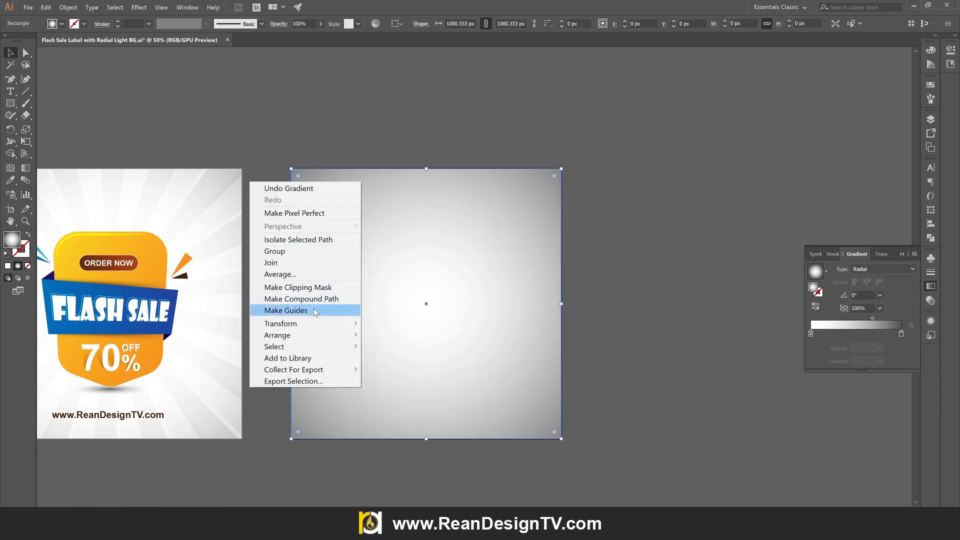
pyautogui.moveTo(332, 335)
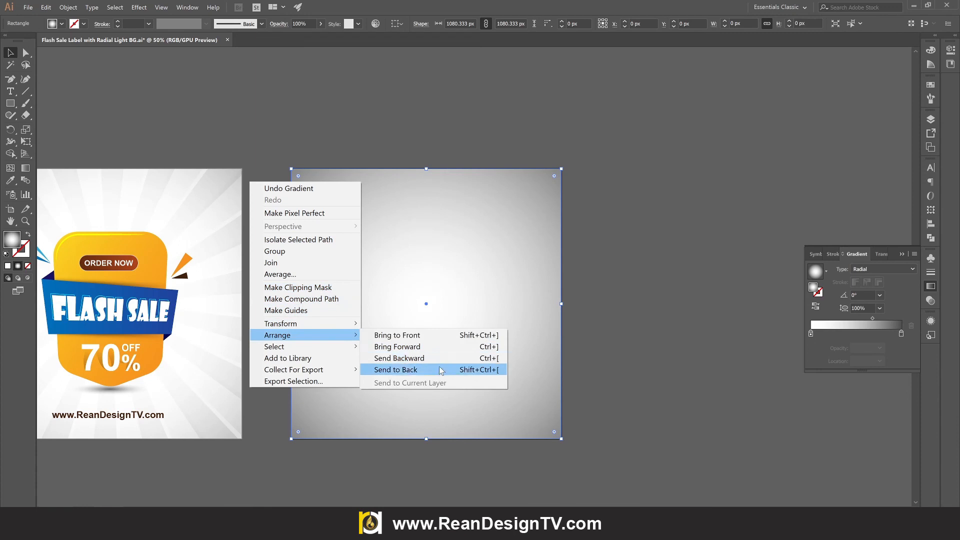
pyautogui.click(441, 370)
pyautogui.click(608, 396)
pyautogui.press('space')
pyautogui.moveTo(567, 388); pyautogui.dragTo(663, 401)
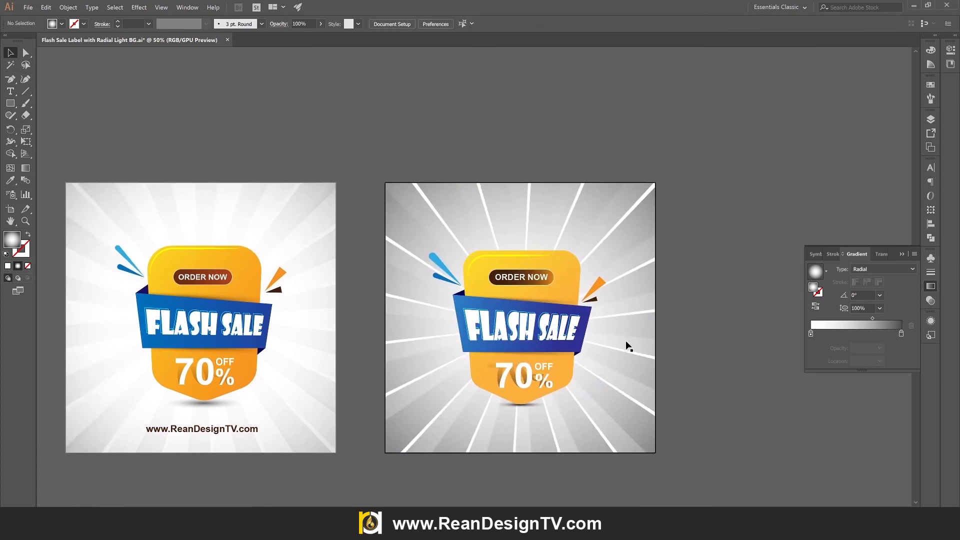
# Move the radial gradient square partly off the artboard, to about X 970 px, Y 354 px
pyautogui.click(637, 302)
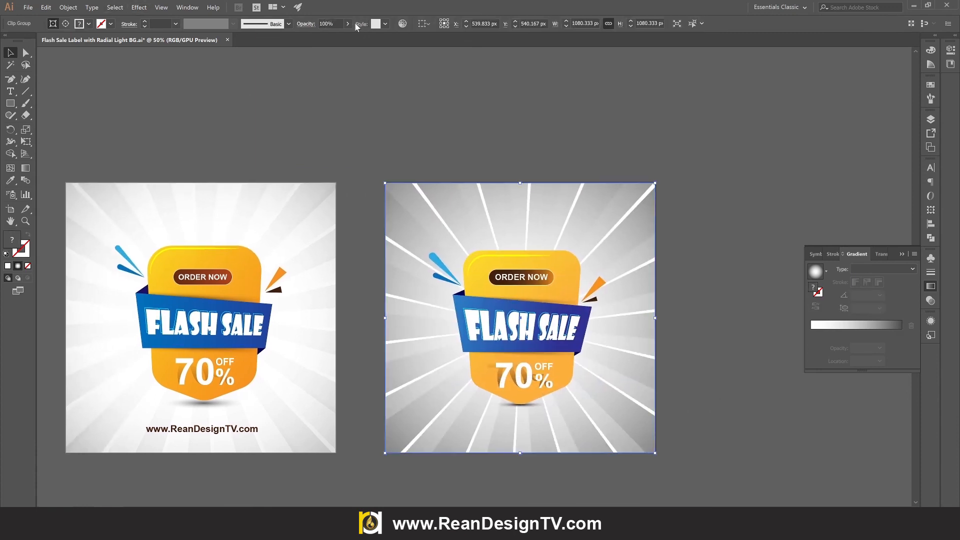
pyautogui.moveTo(453, 210); pyautogui.dragTo(559, 167)
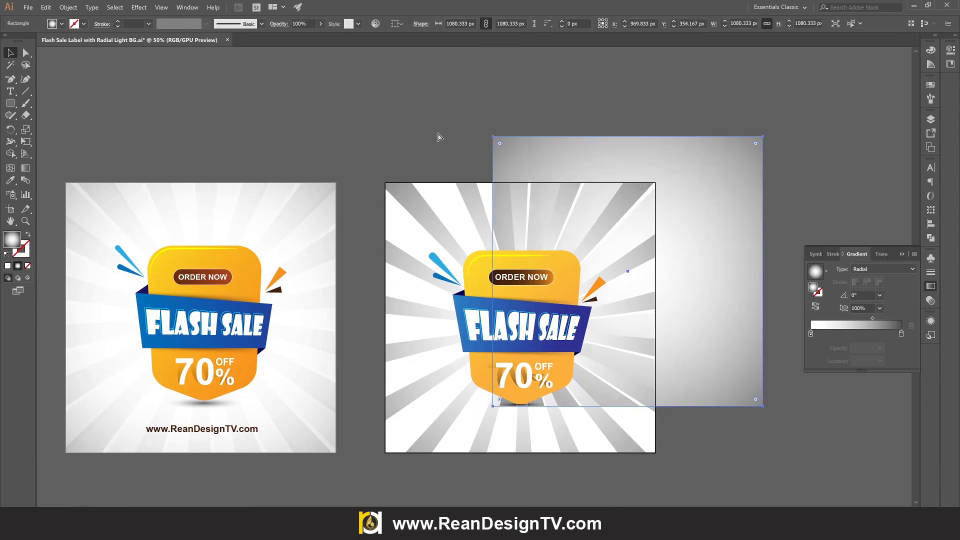
# Undo the gradient square's last move, and move the clipped rays partly off the artboard, to about X 1196 px, Y 288 px
pyautogui.hotkey('ctrl', 'z')
pyautogui.moveTo(395, 213); pyautogui.dragTo(587, 143)
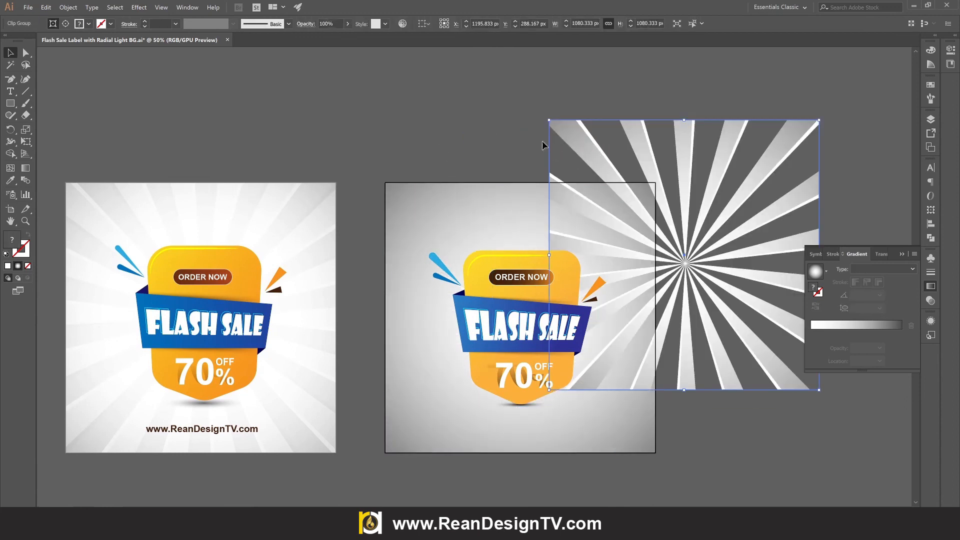
# Set the clipped rays' opacity to 39%
pyautogui.click(348, 24)
pyautogui.moveTo(346, 37); pyautogui.dragTo(324, 38)
pyautogui.click(537, 194)
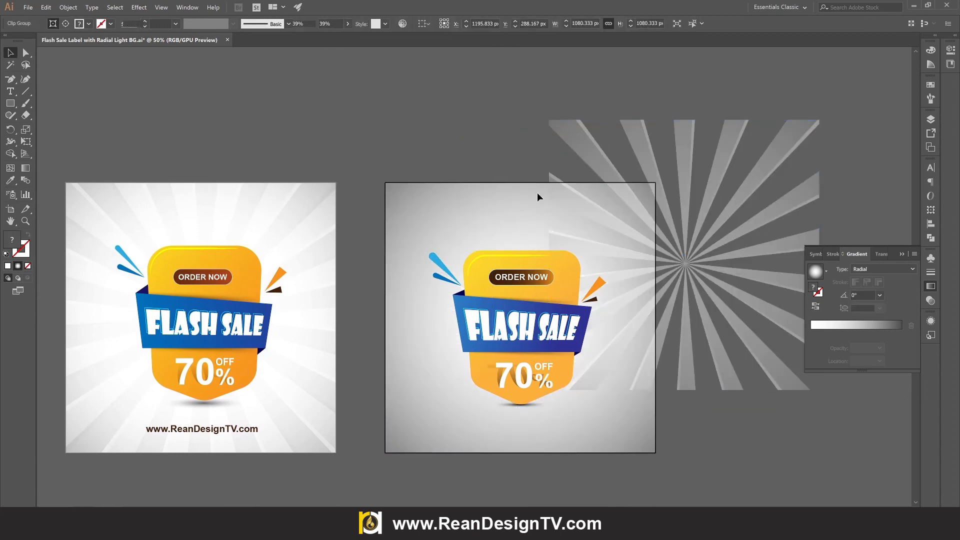
# Center-align the clipped rays with the gradient square horizontally and vertically so they cover the new artboard
pyautogui.click(610, 346)
pyautogui.keyDown('shift'); pyautogui.click(418, 407); pyautogui.keyUp('shift')
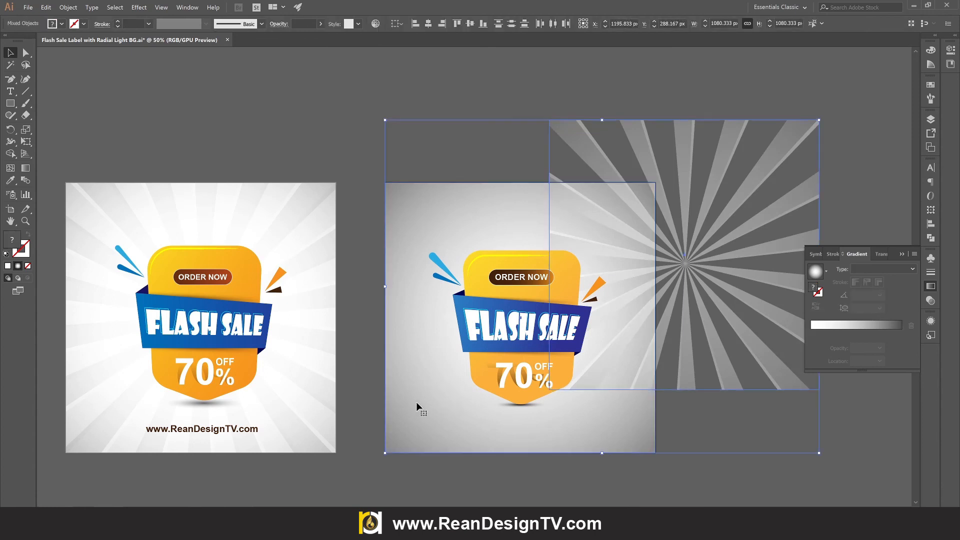
pyautogui.click(428, 24)
pyautogui.hotkey('ctrl', '7')
pyautogui.click(631, 70)
# Set the clipped rays' opacity to 65%
pyautogui.click(625, 205)
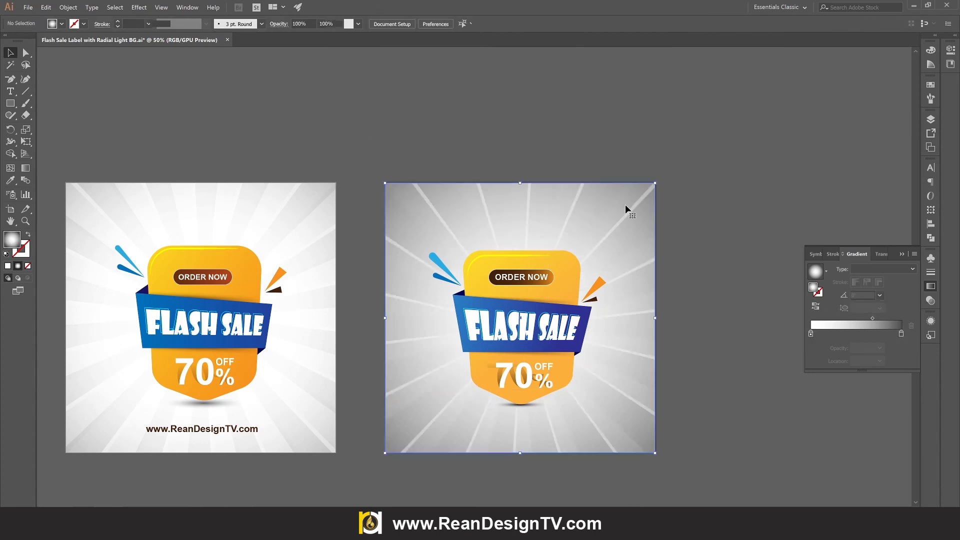
pyautogui.moveTo(333, 38)
pyautogui.mouseDown()
pyautogui.moveTo(322, 38)
pyautogui.moveTo(332, 35)
pyautogui.mouseUp()
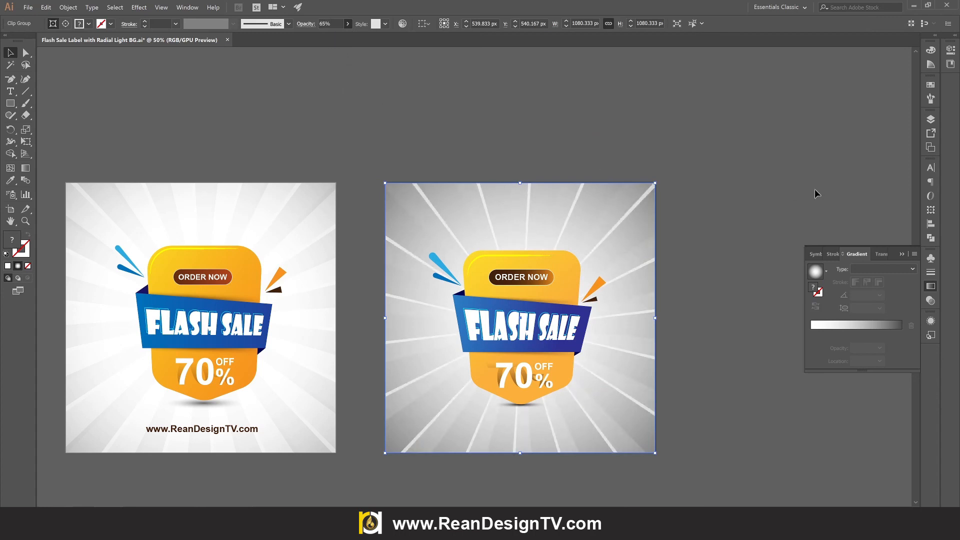
pyautogui.click(708, 280)
# Isolate the clip group, select the rays inside it and set their gradient midpoint location to 57.9%
pyautogui.doubleClick(625, 191)
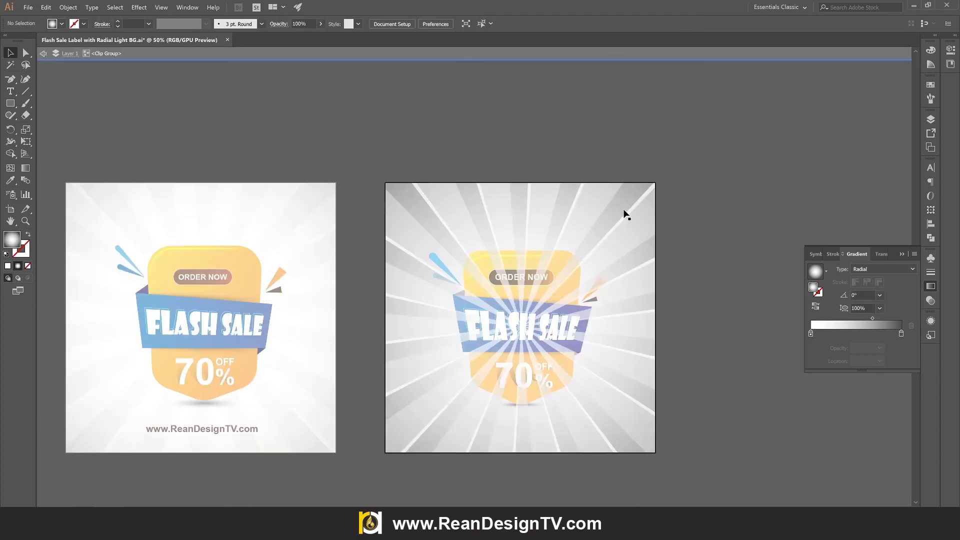
pyautogui.click(621, 199)
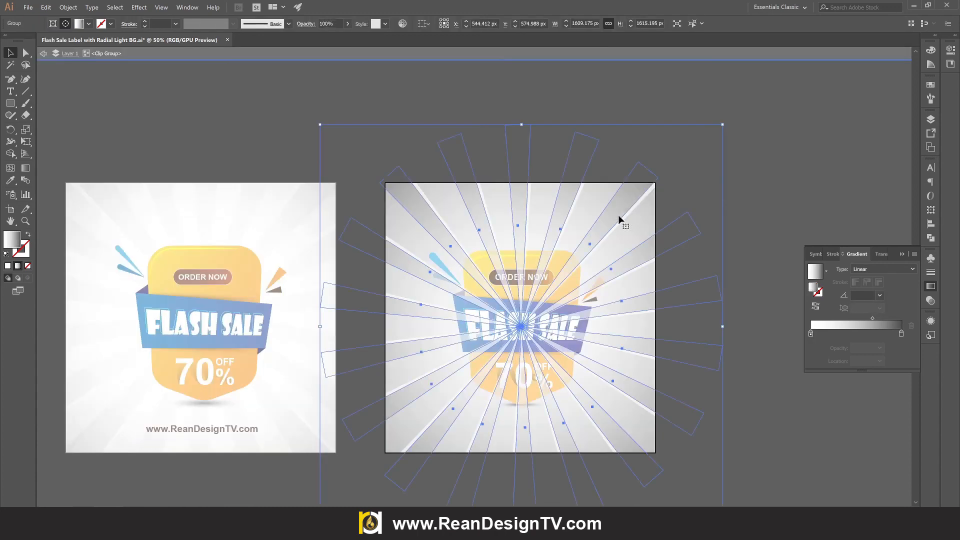
pyautogui.click(811, 334)
pyautogui.moveTo(872, 319); pyautogui.dragTo(863, 318)
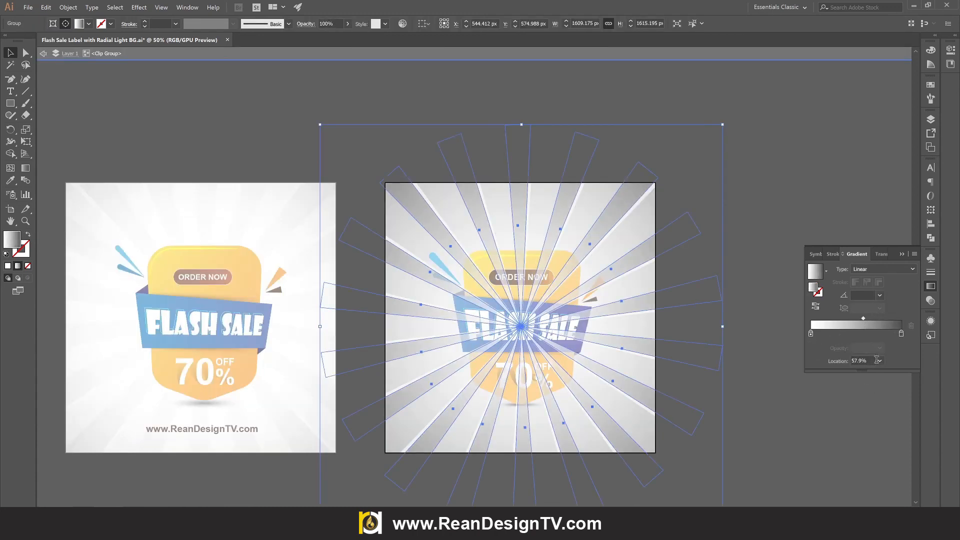
# Make the white stop of the rays' linear gradient fully transparent with 0% opacity
pyautogui.doubleClick(811, 334)
pyautogui.click(880, 348)
pyautogui.click(891, 358)
pyautogui.click(784, 417)
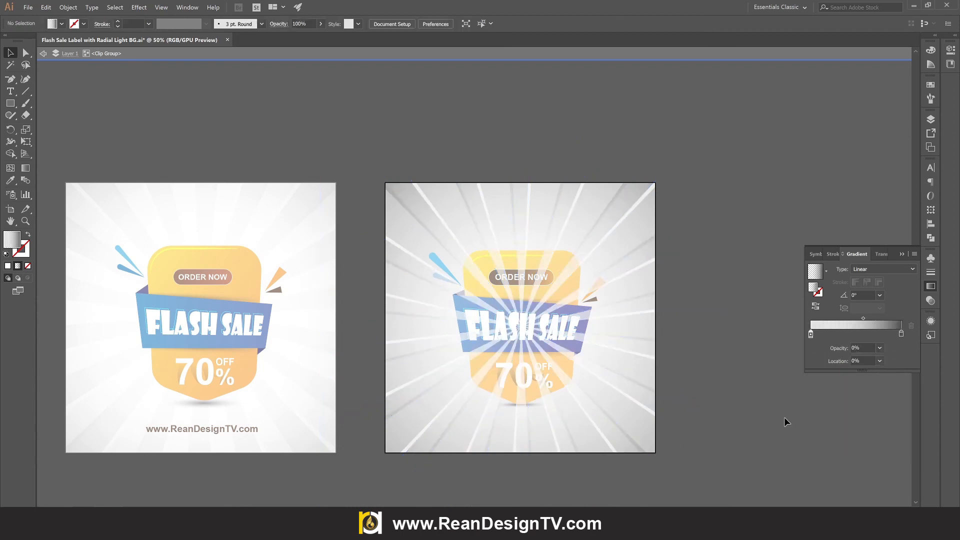
# Exit isolation and set the whole ray clip group's opacity to 43%
pyautogui.click(641, 261)
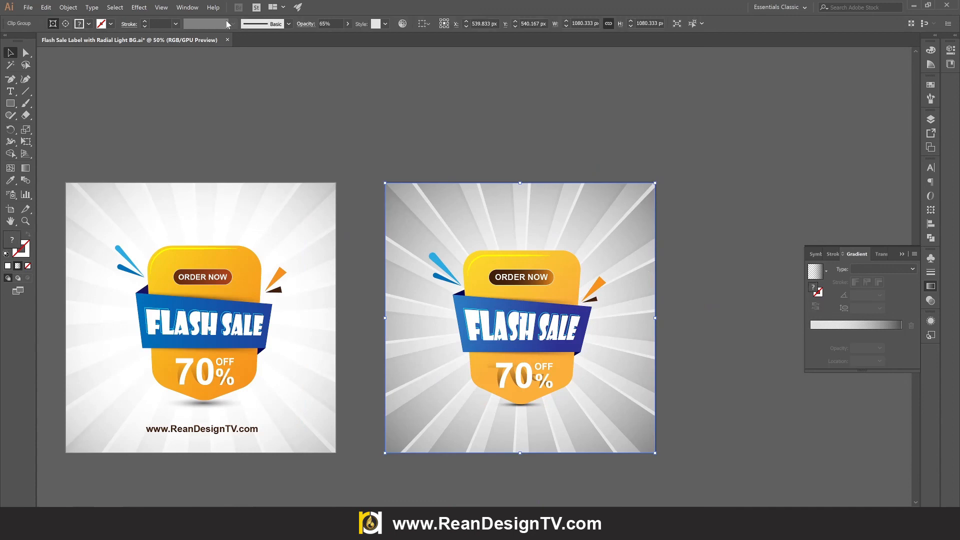
pyautogui.click(348, 23)
pyautogui.click(480, 111)
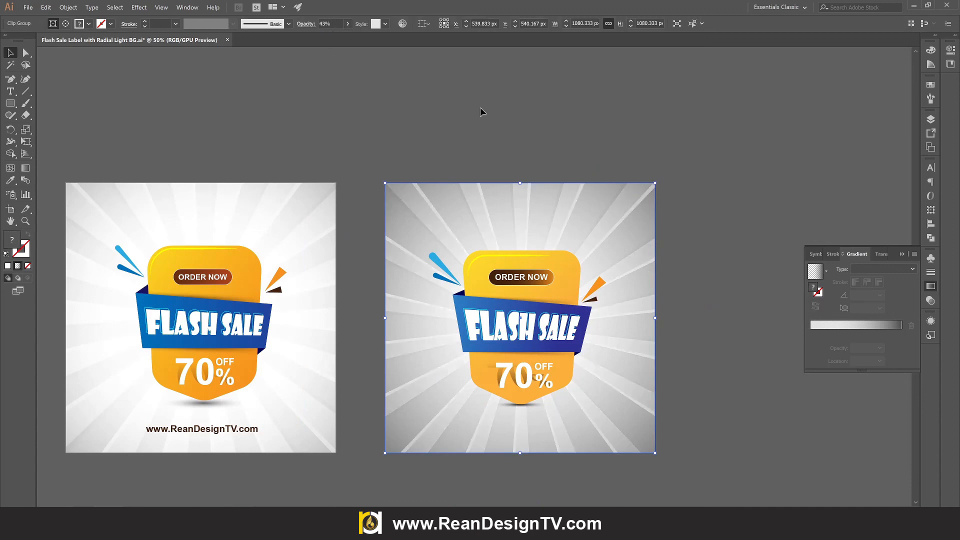
# Lock the clipped rays so the gradient square behind them can be selected
pyautogui.click(517, 211)
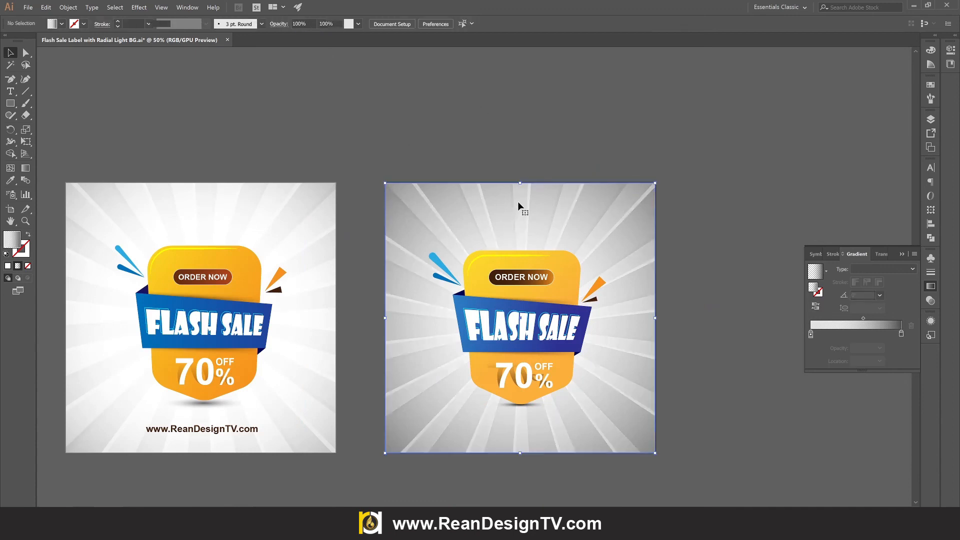
pyautogui.hotkey('ctrl', '2')
# Move the white stop of the background square's radial gradient to location 45.14%
pyautogui.click(391, 213)
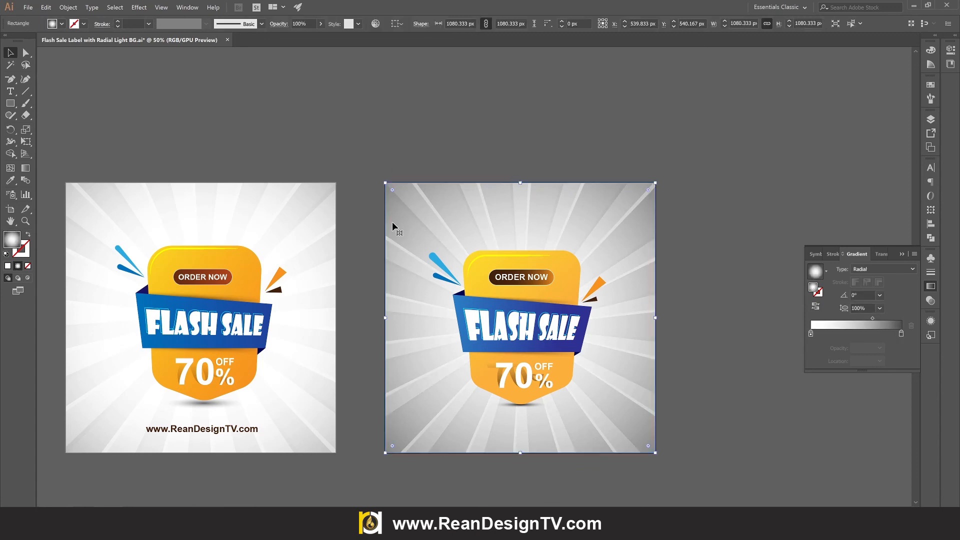
pyautogui.moveTo(392, 221); pyautogui.dragTo(387, 145)
pyautogui.hotkey('ctrl', 'z')
pyautogui.moveTo(812, 333); pyautogui.dragTo(851, 334)
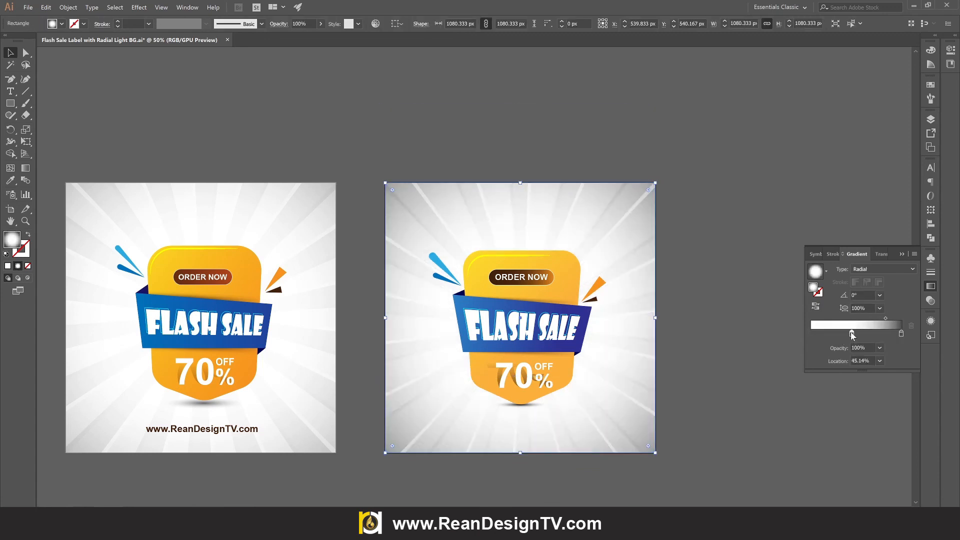
pyautogui.click(685, 284)
# Collapse the Gradient panel to clear the view of both artboards
pyautogui.scroll(-2, 706, 328)
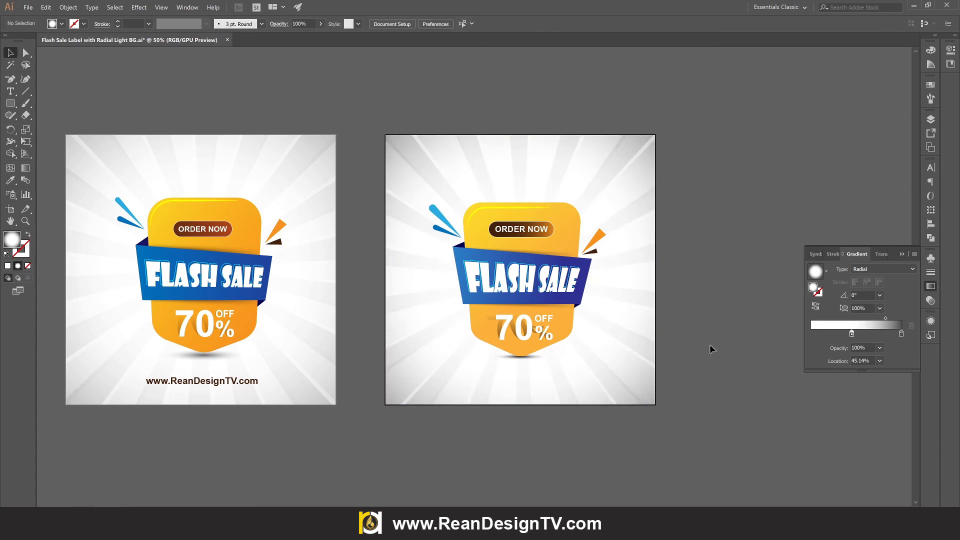
pyautogui.hscroll(-4, 720, 360)
pyautogui.click(902, 254)
pyautogui.scroll(-1, 857, 287)
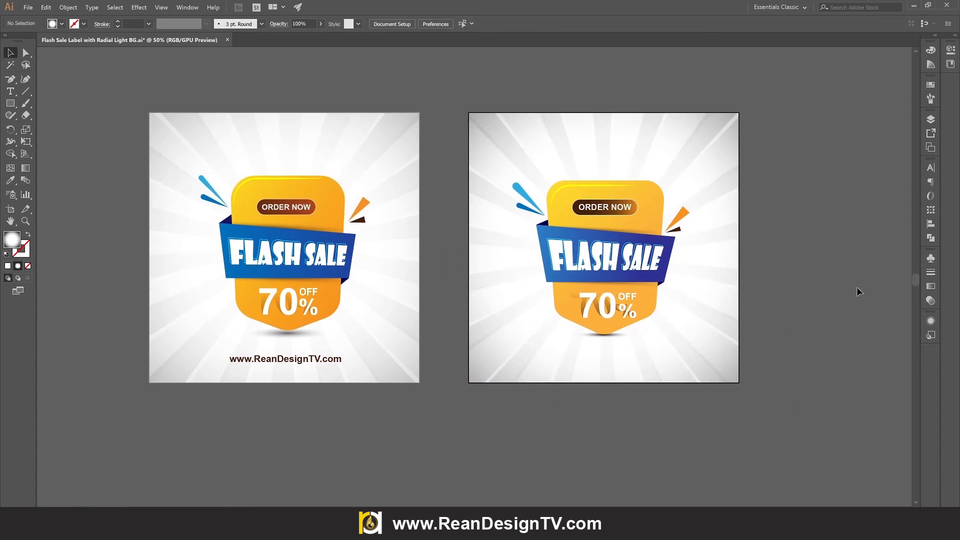
pyautogui.click(328, 375)
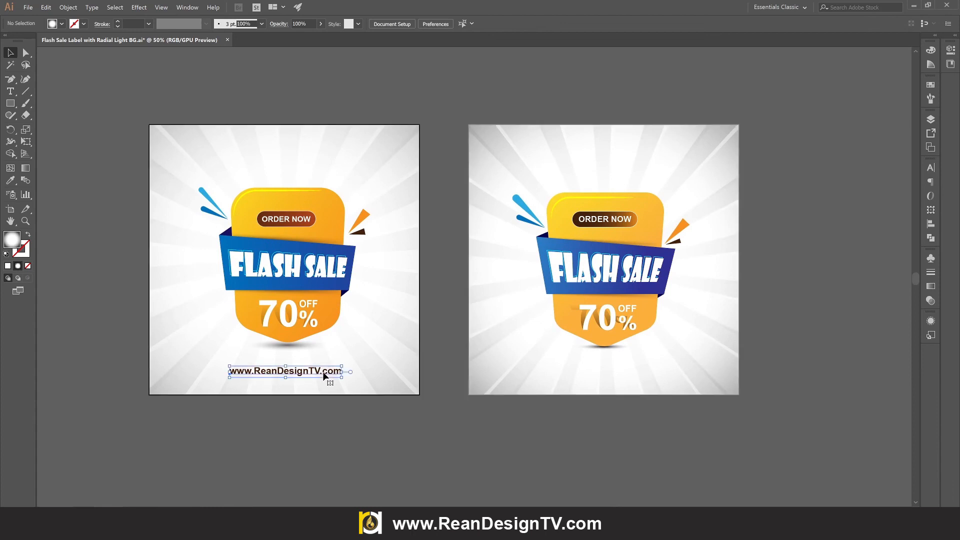
pyautogui.click(535, 391)
pyautogui.moveTo(330, 375); pyautogui.dragTo(644, 376)
pyautogui.click(622, 445)
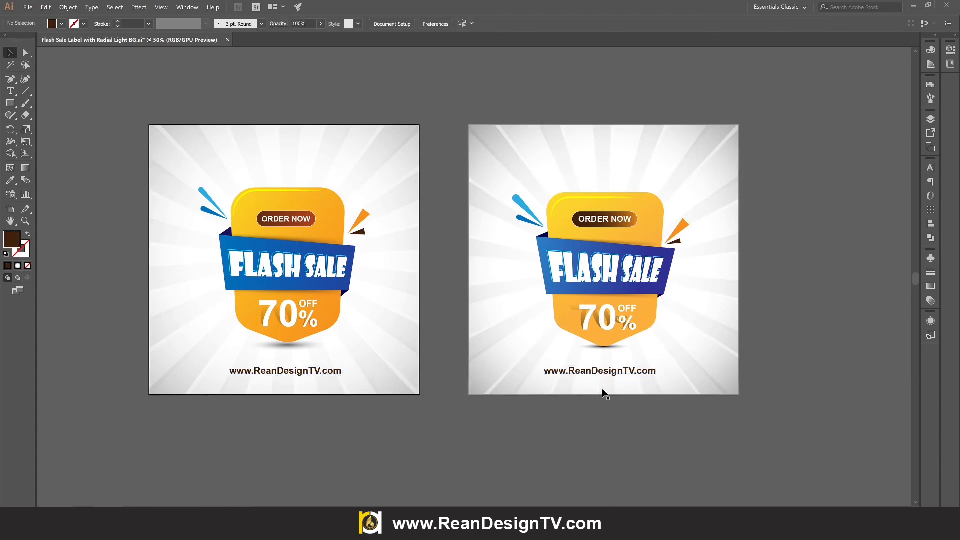